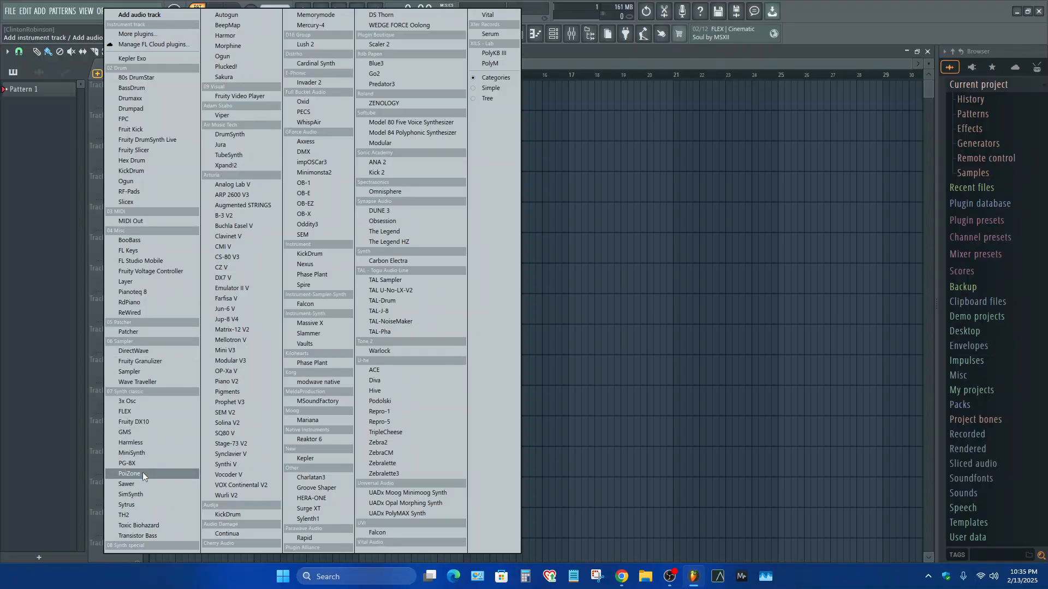
Add a Sytrus instrument track, load its MoogishSaw preset and audition the sound.
click(135, 505)
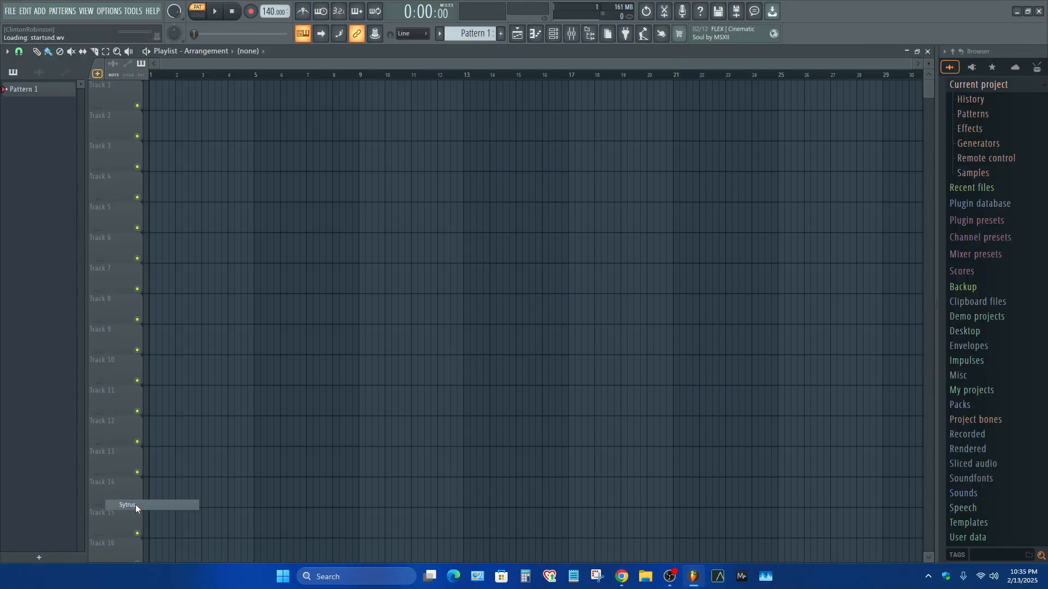
click(693, 144)
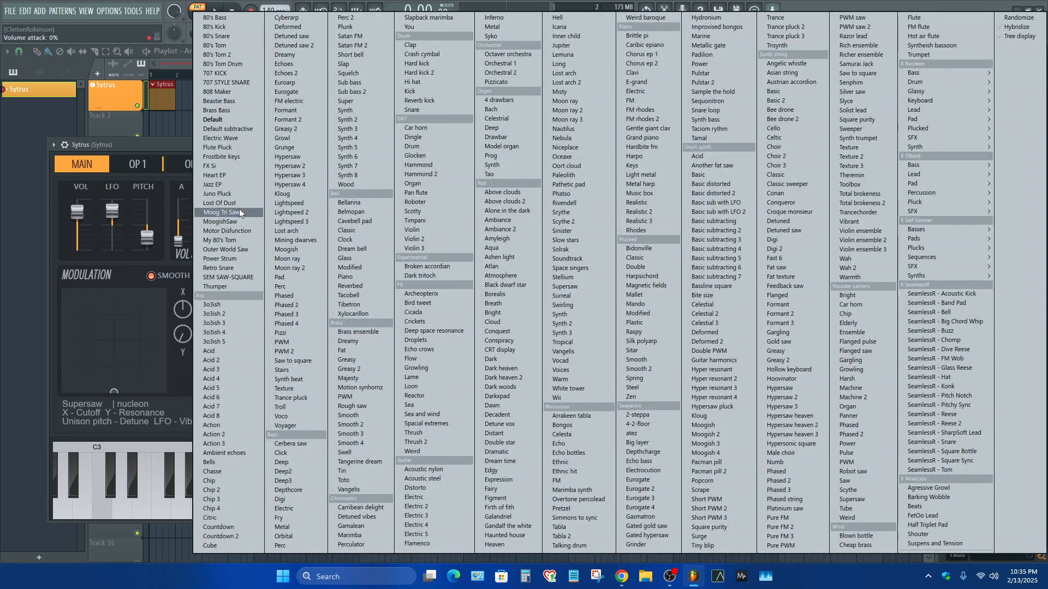
click(228, 222)
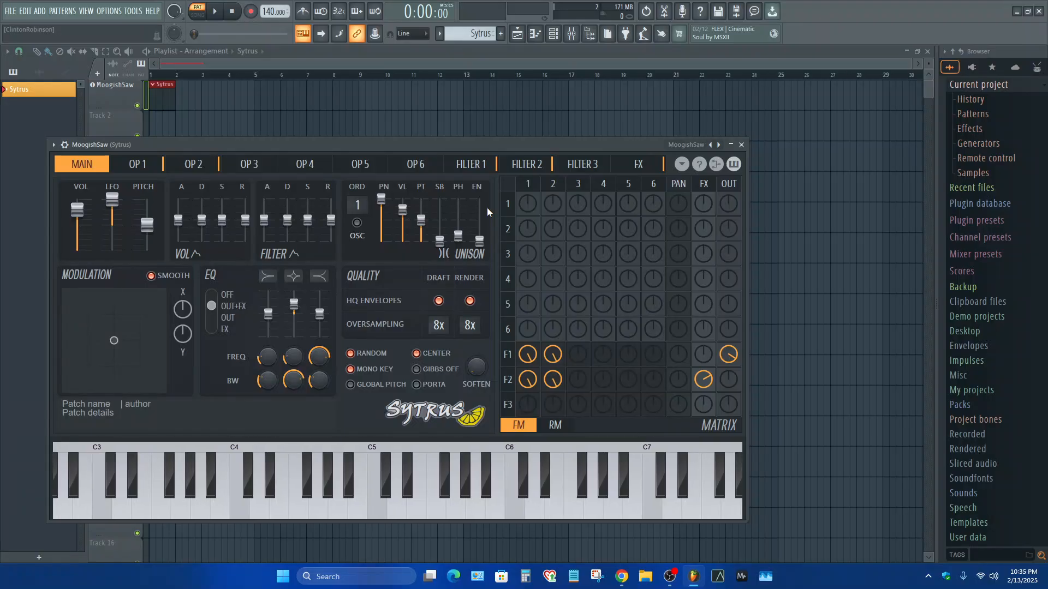
key(s)
key(s)
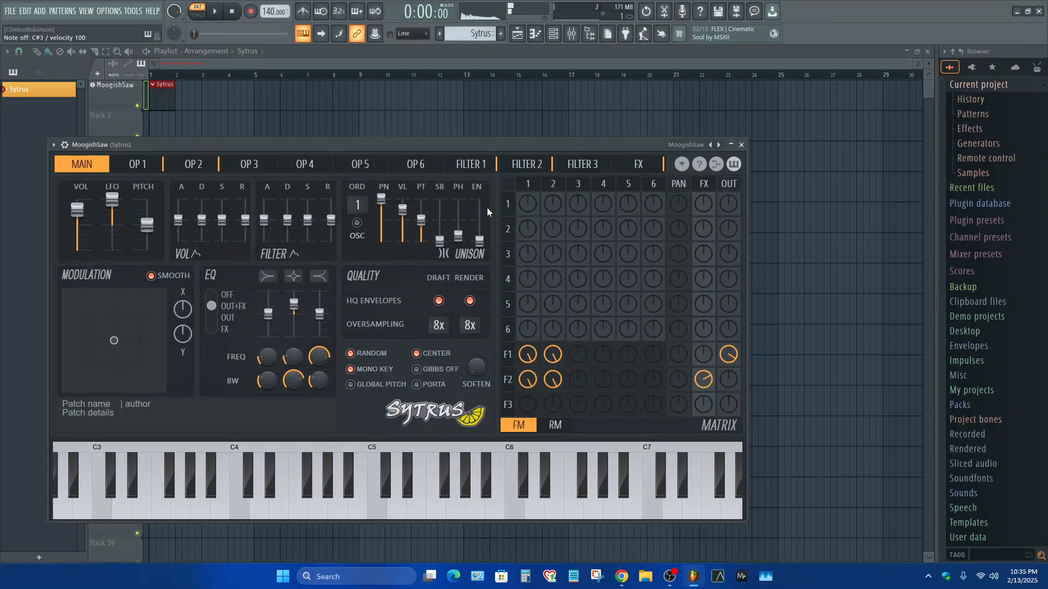
key(s)
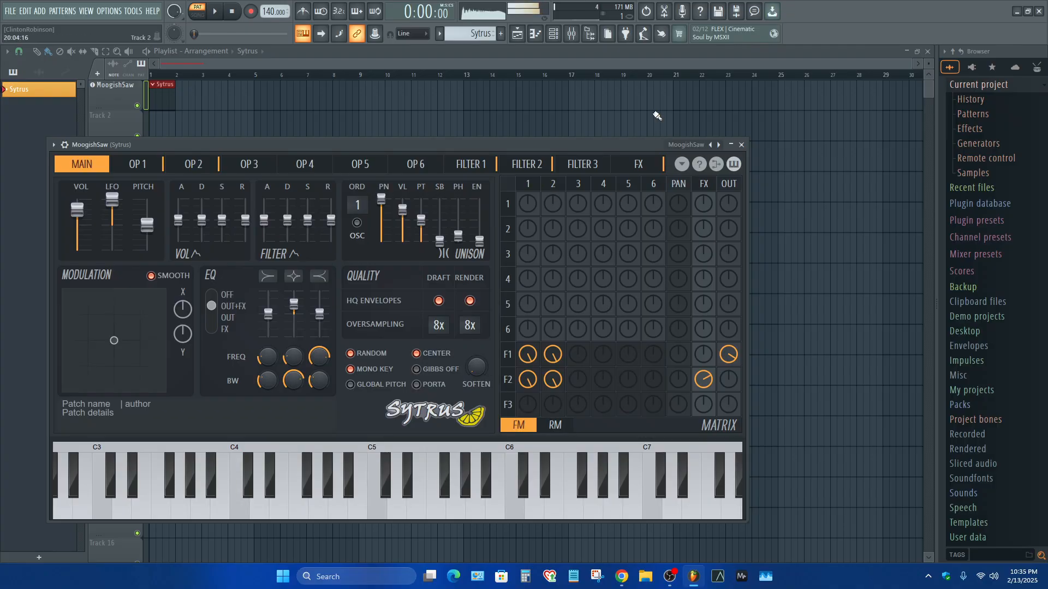
click(741, 144)
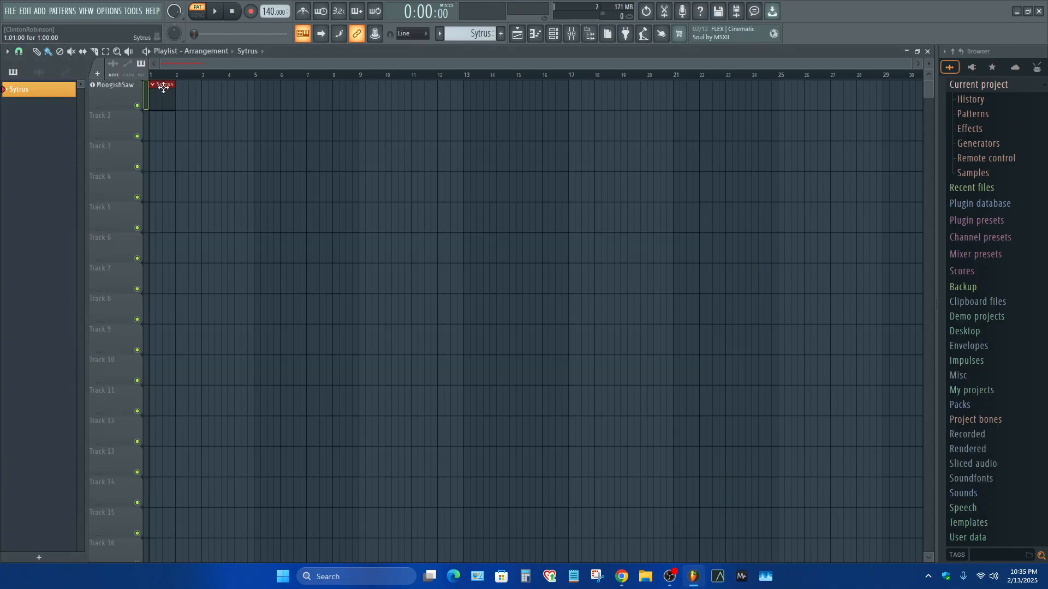
Change the Sytrus instrument's preset to Moog Tri Saw.
click(108, 97)
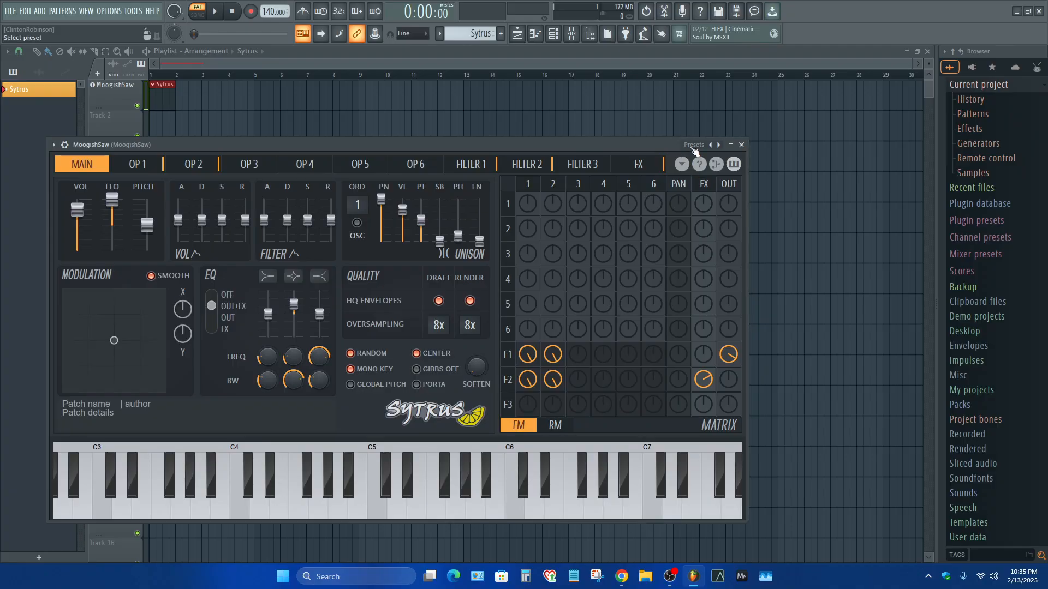
click(53, 144)
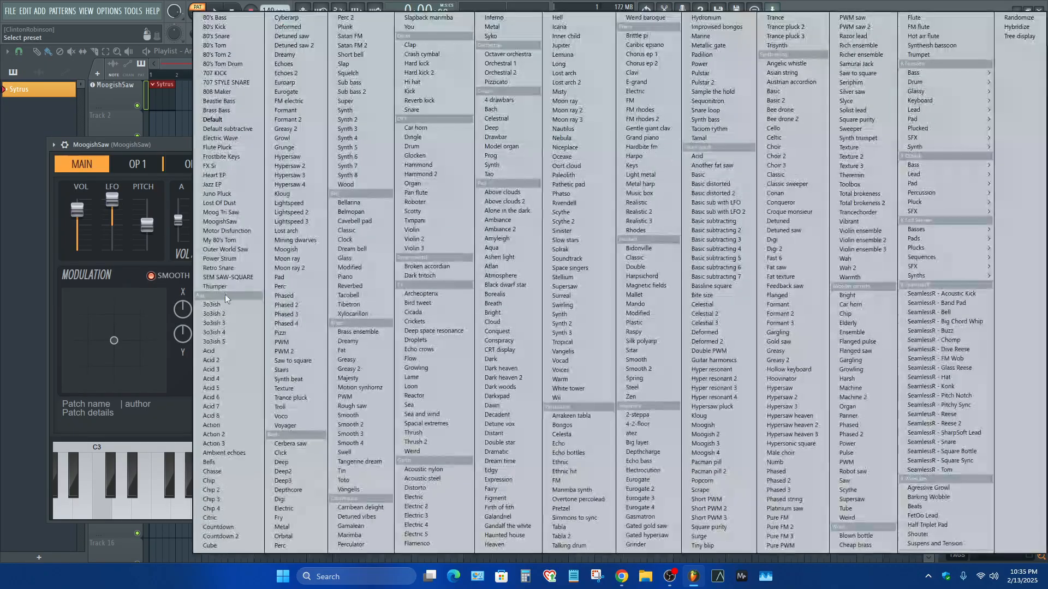
click(228, 213)
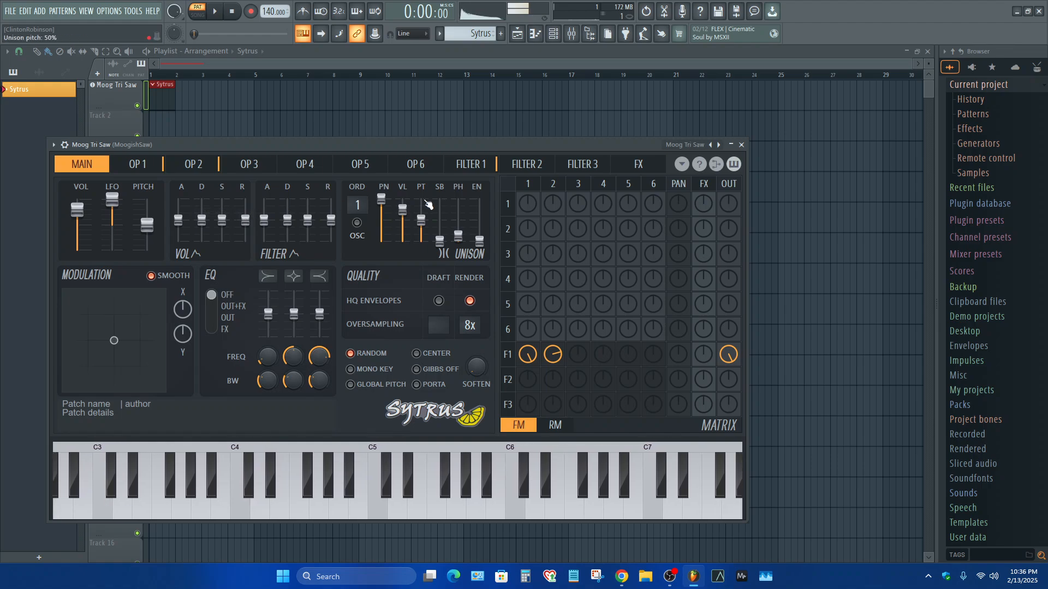
click(741, 145)
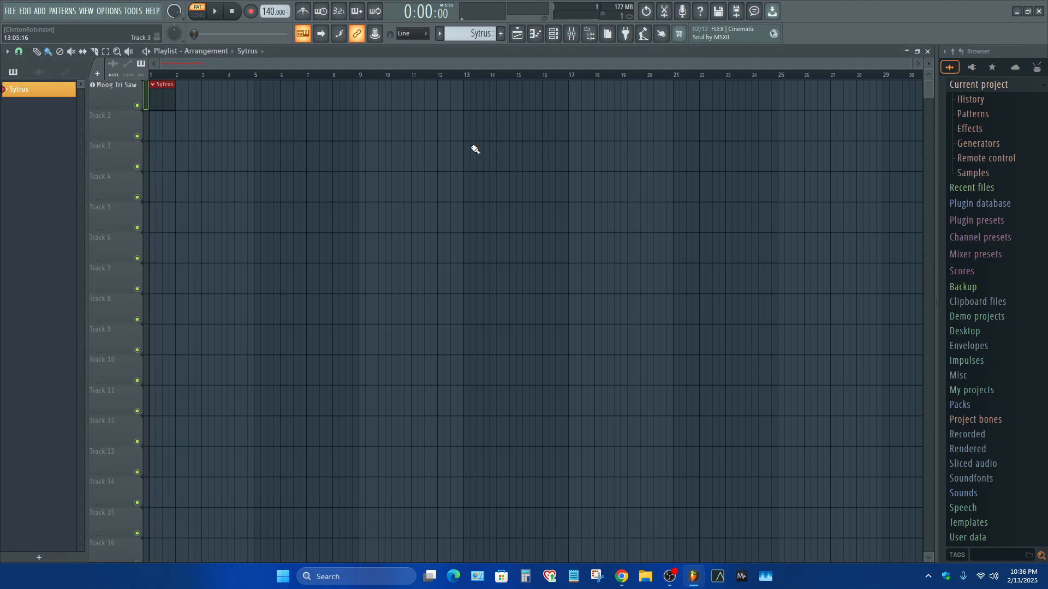
Open the Sytrus pattern in the piano roll and set the scale's root note to C#.
double_click(165, 100)
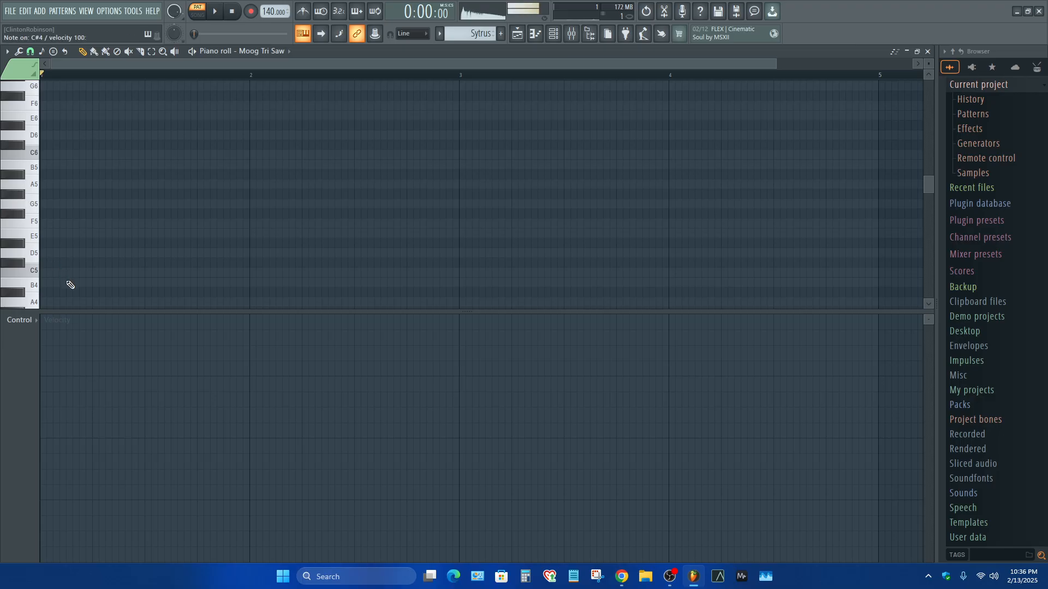
scroll(68, 285, down, 4)
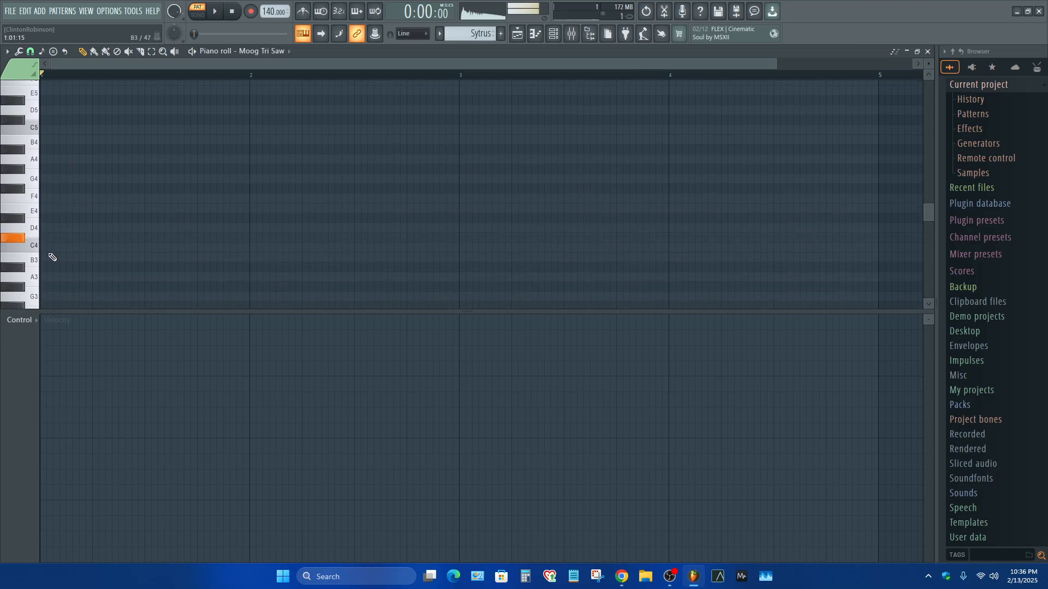
click(42, 52)
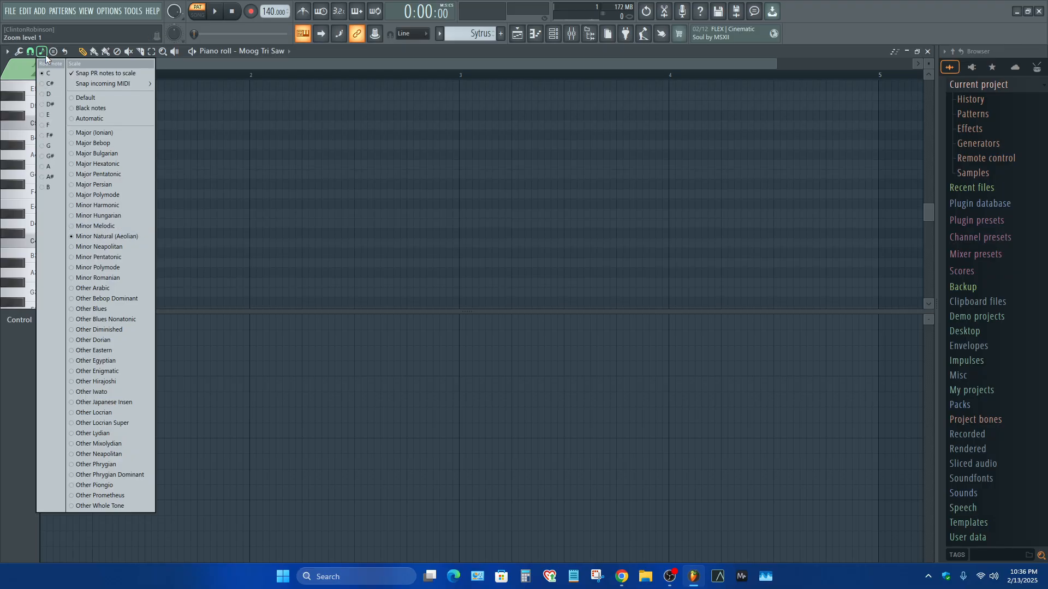
click(50, 83)
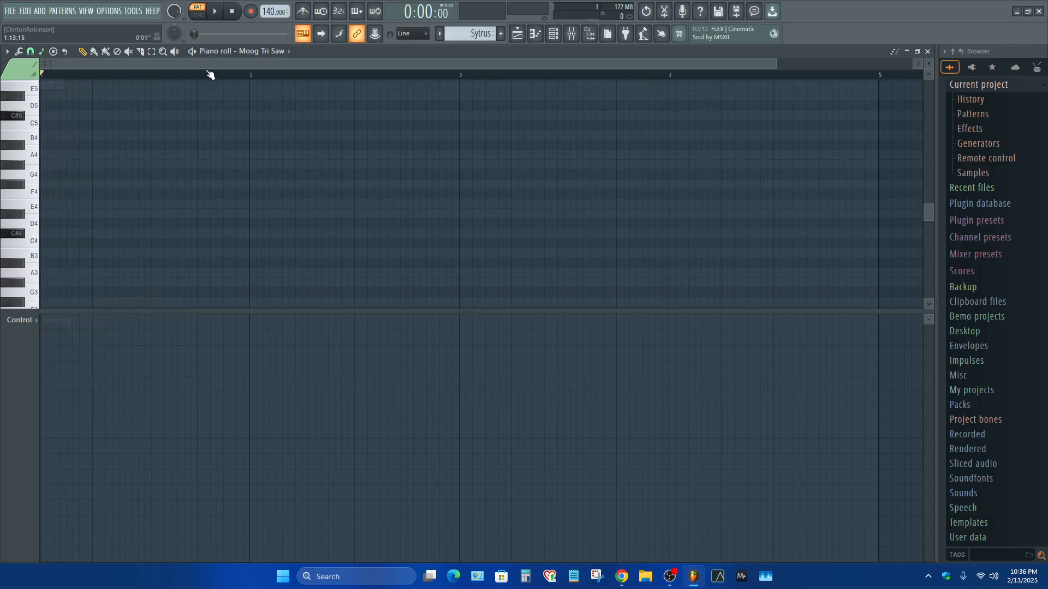
Draw four C#4 notes, each six steps long and starting every half bar, and repeat the Sytrus clip through bar 8 of the playlist.
click(48, 234)
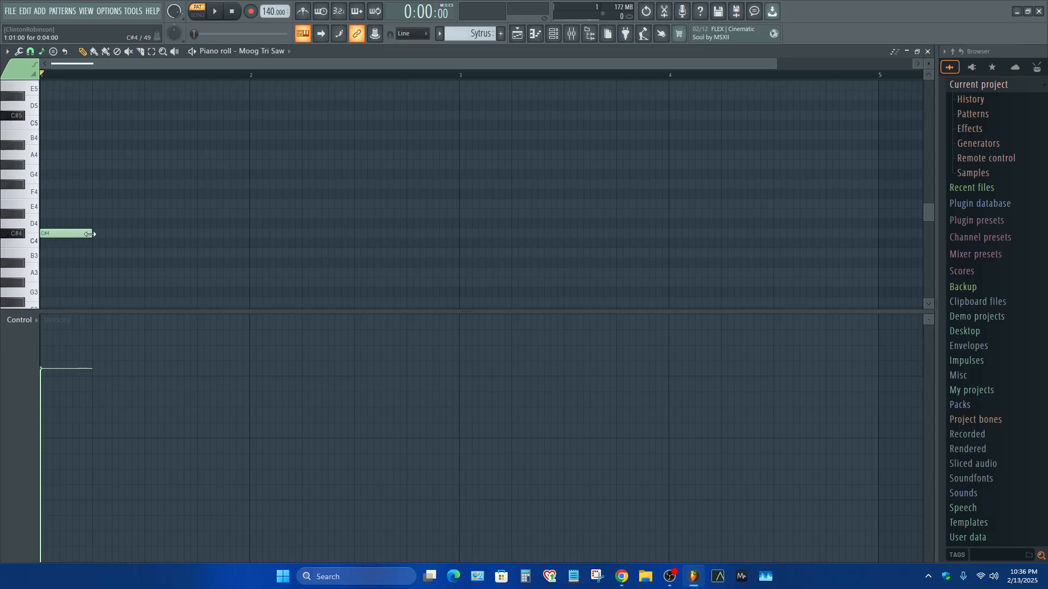
drag(96, 236, 126, 234)
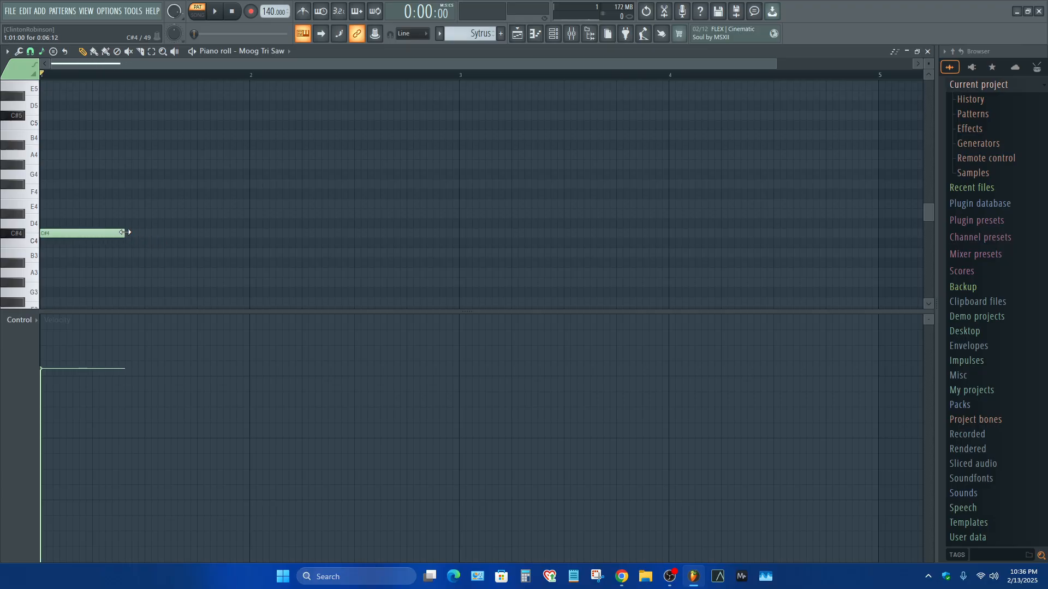
click(145, 235)
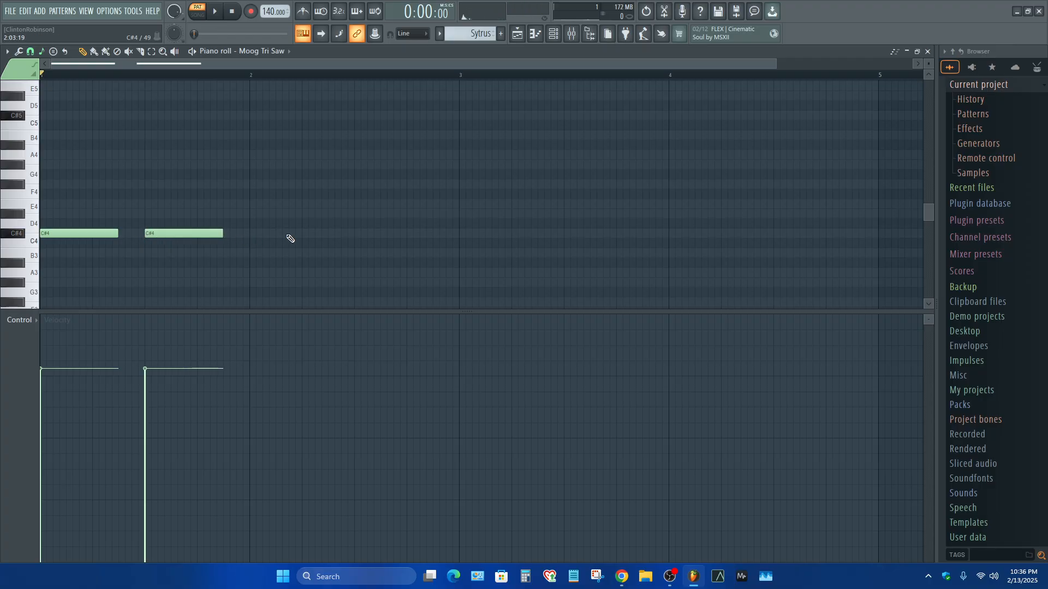
click(250, 235)
click(354, 234)
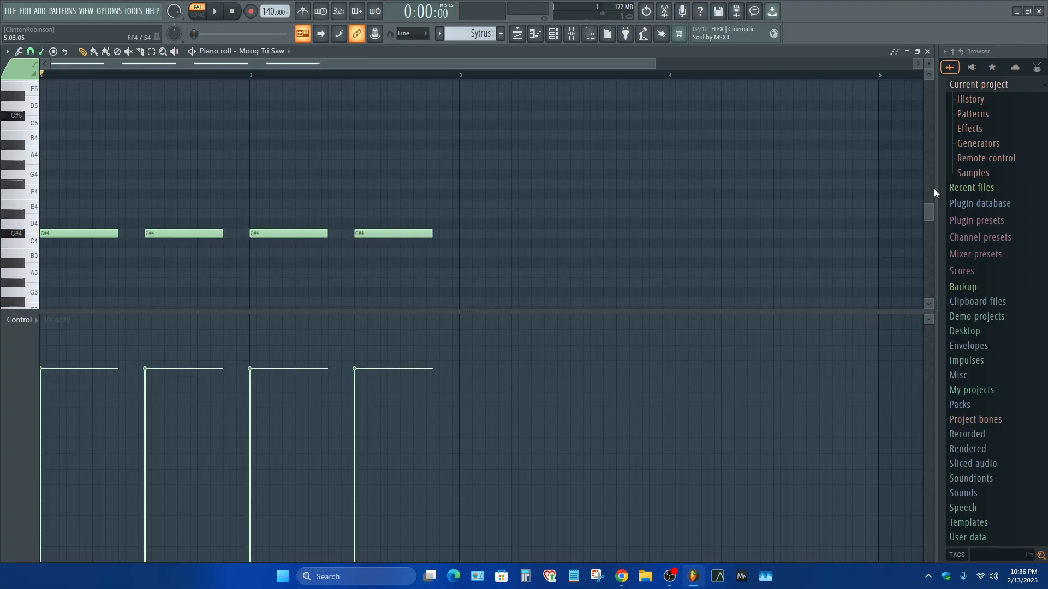
click(517, 33)
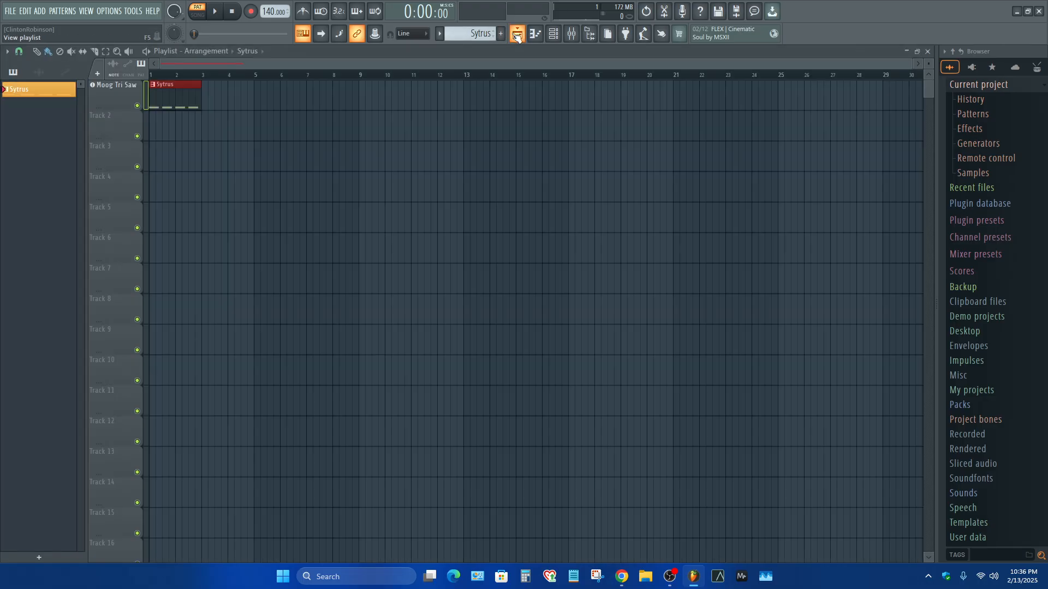
drag(201, 101, 315, 105)
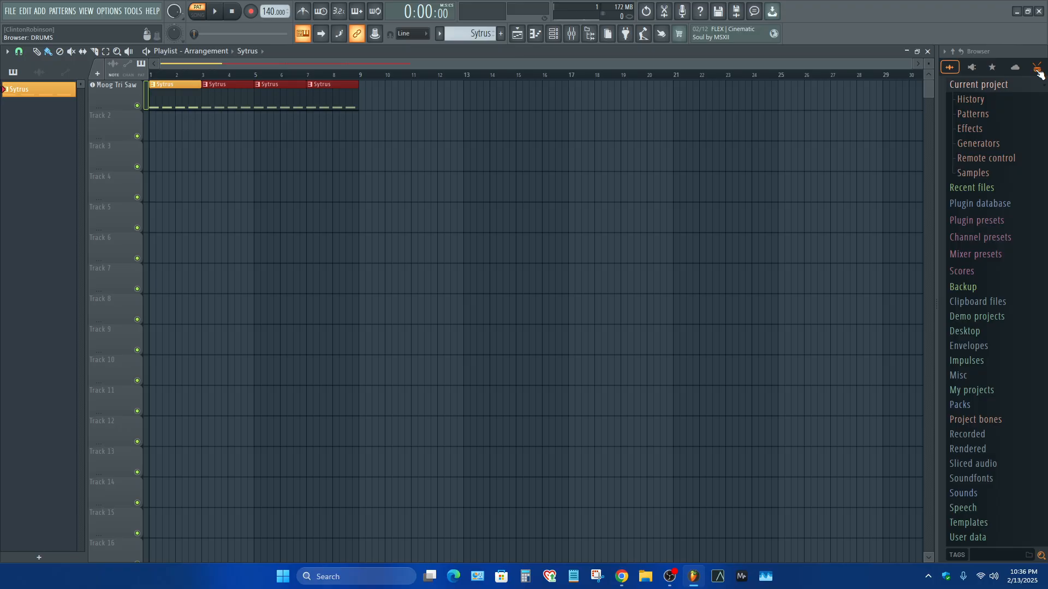
Open the 909 Kicks sample folder inside the vintage-analog-drums-vol-3 drum collection.
click(1037, 69)
scroll(1008, 218, down, 15)
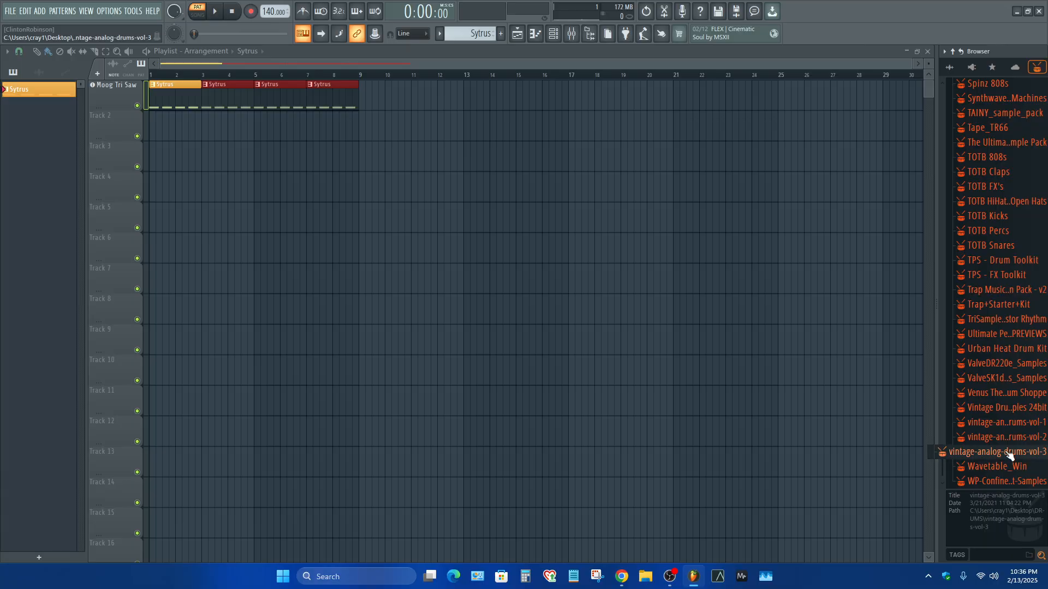
click(1011, 453)
click(1003, 453)
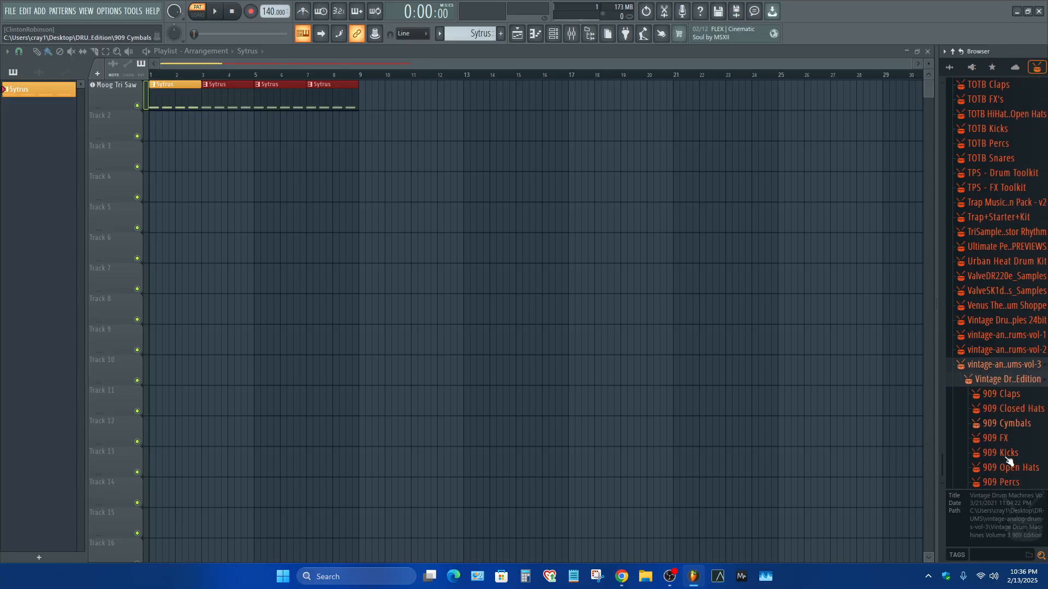
click(1001, 393)
click(1005, 408)
Audition several 909 kick samples and load SD_Kick_Iris as an instrument on Track 2.
click(1005, 434)
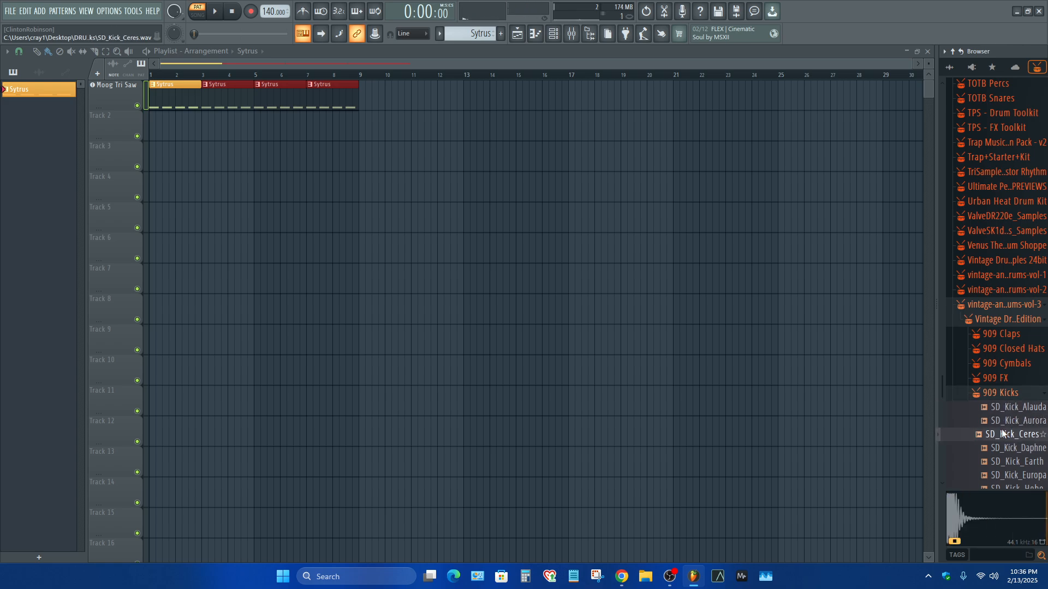
click(1005, 448)
scroll(1006, 444, down, 3)
click(999, 355)
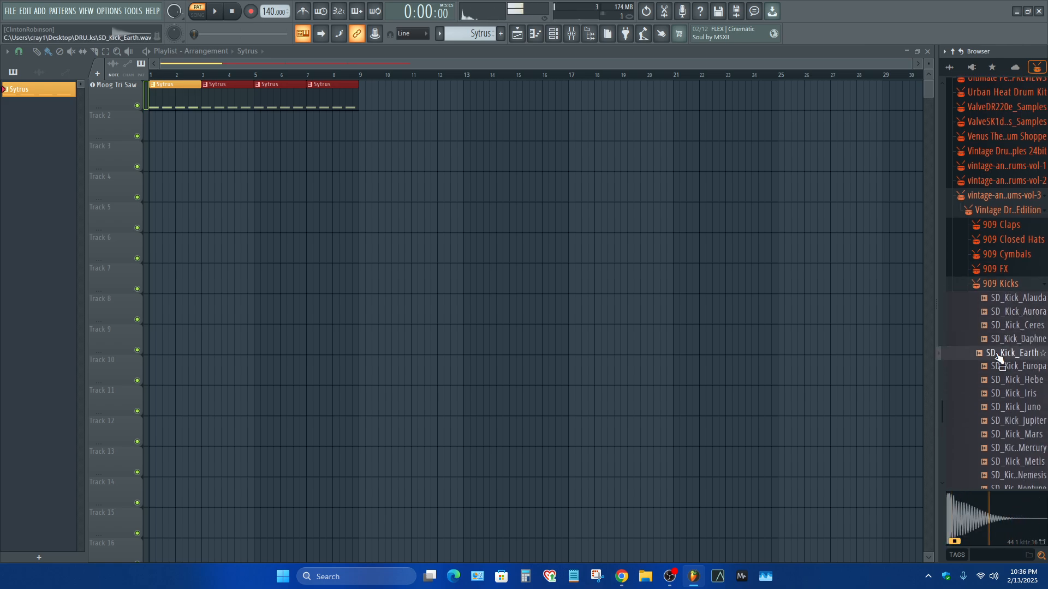
click(1007, 394)
drag(1007, 396, 109, 126)
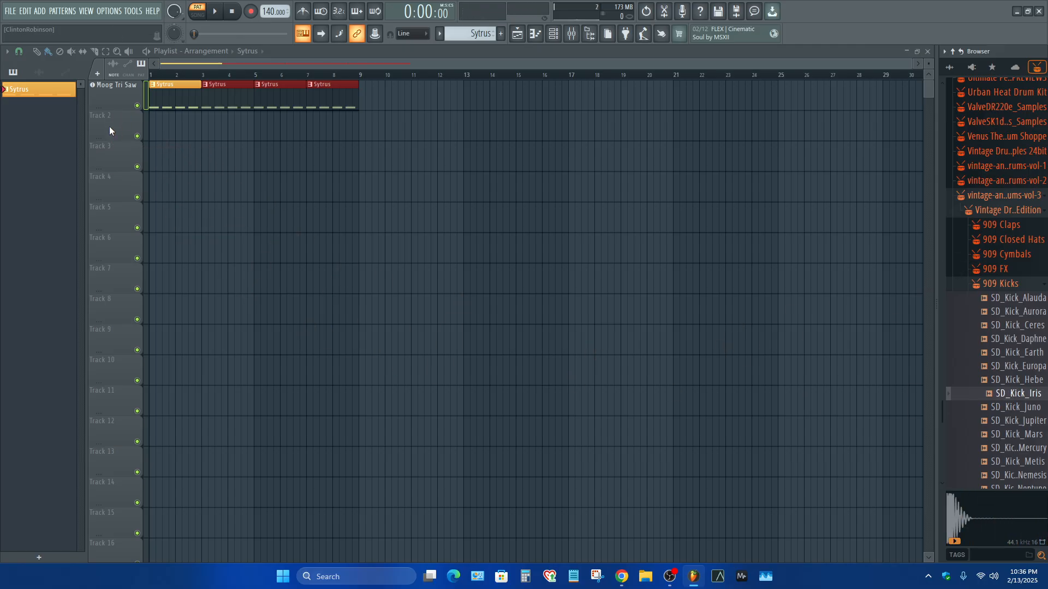
click(565, 316)
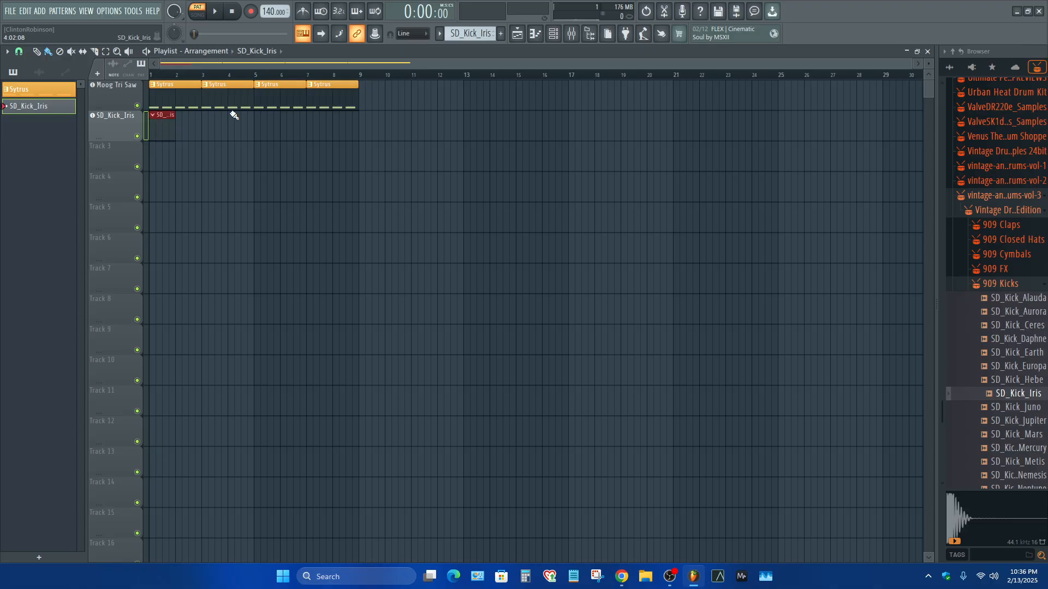
Program SD_Kick_Iris hits on steps 1, 9, 17 and 25 and repeat the kick clip through bar 8 of the playlist.
click(554, 35)
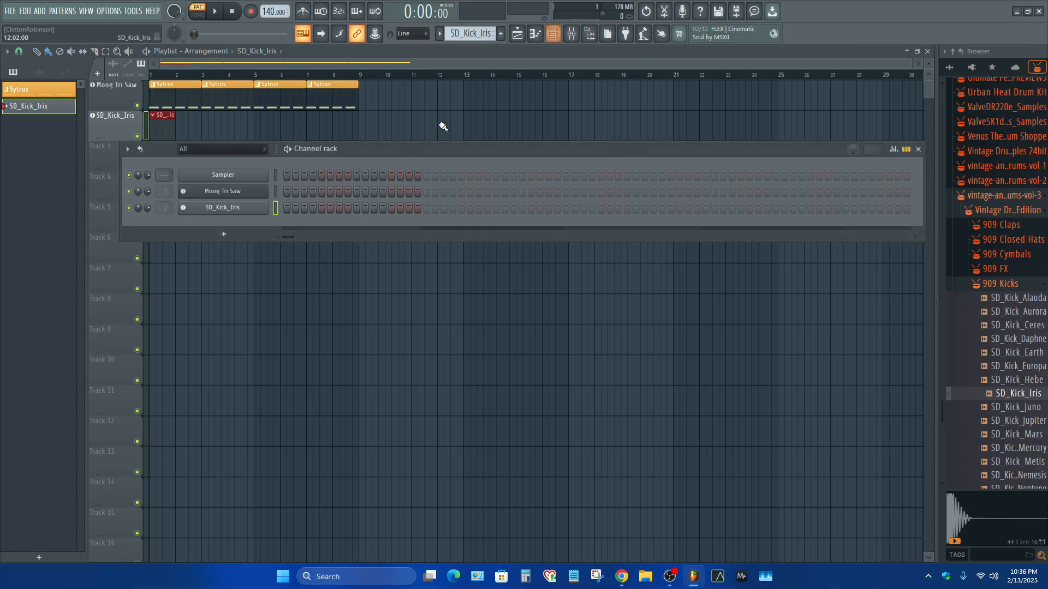
click(286, 208)
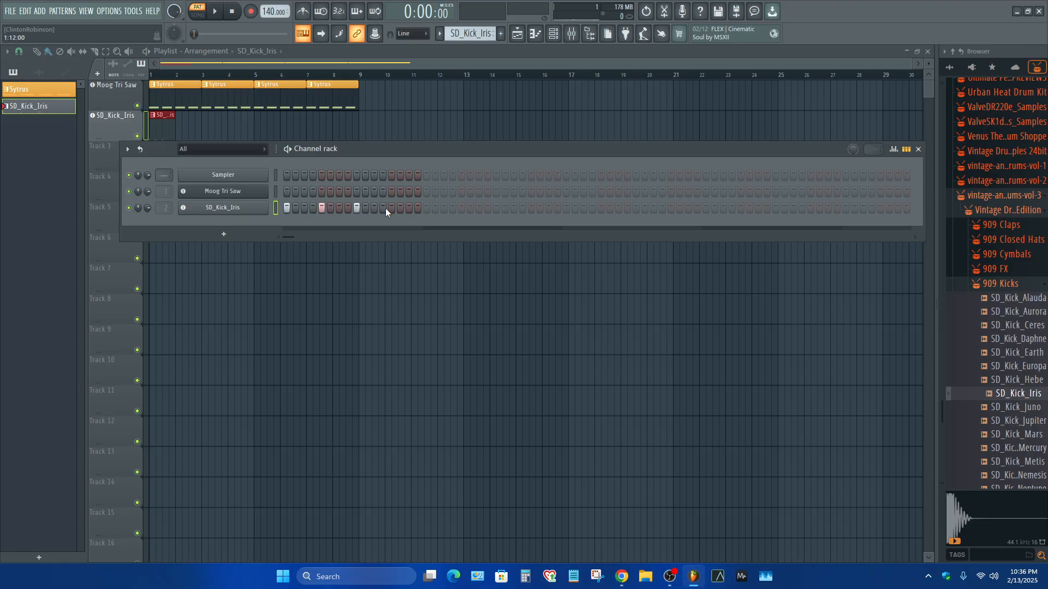
click(426, 208)
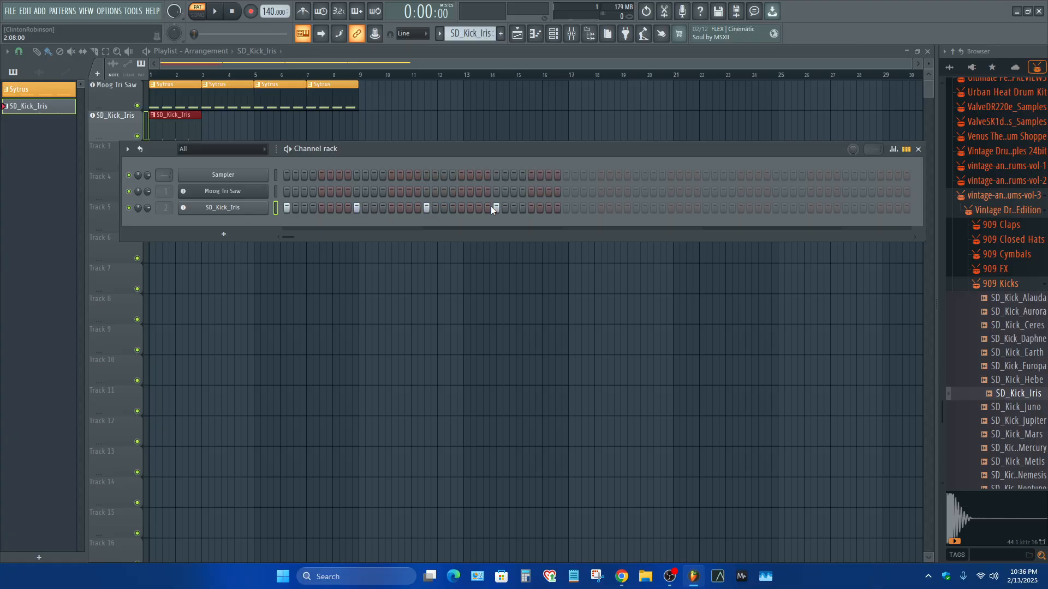
key(F6)
drag(208, 127, 316, 124)
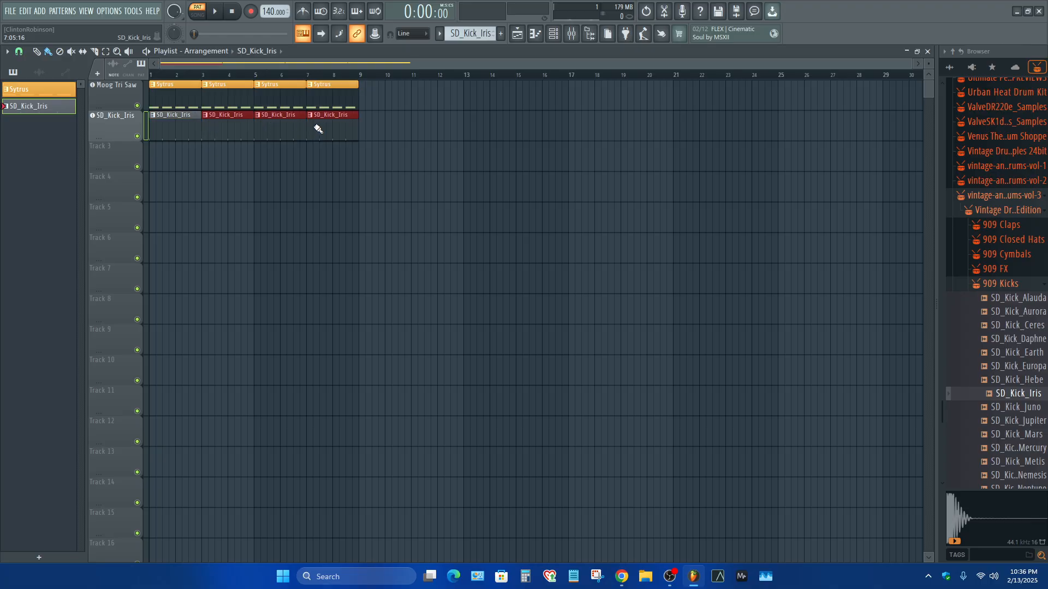
Rename the Moog Tri Saw playlist track as bass.
right_click(110, 94)
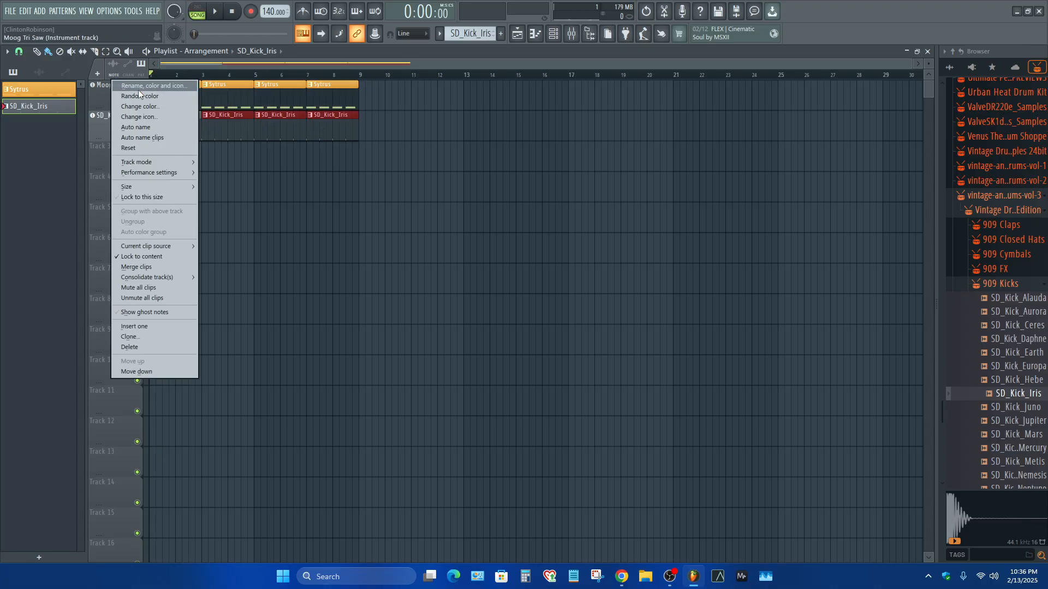
click(137, 90)
text(bas)
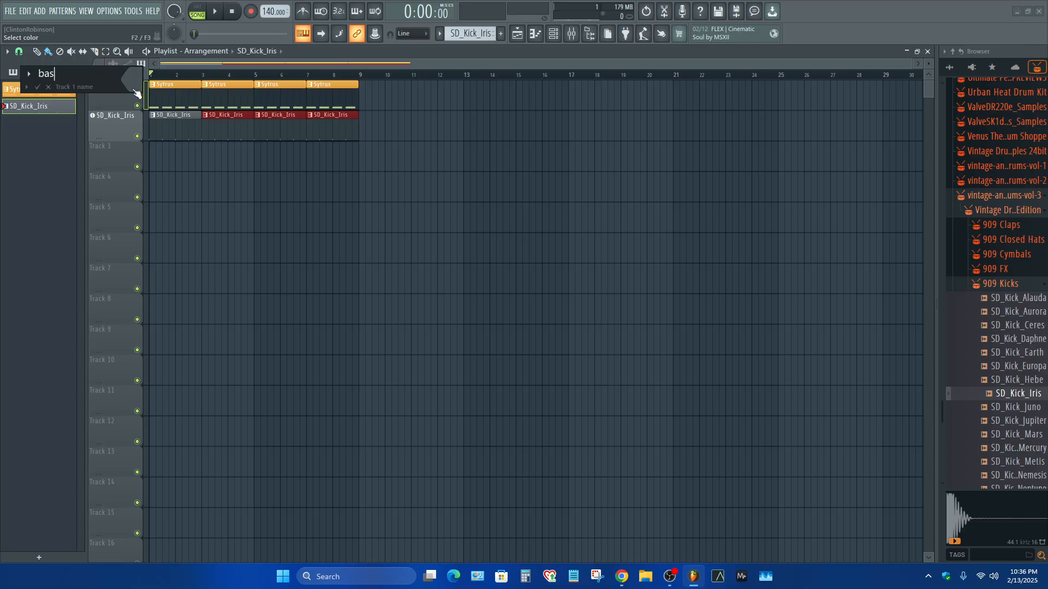
text(s)
key(Return)
Rename the SD_Kick_Iris playlist track as kick.
right_click(104, 117)
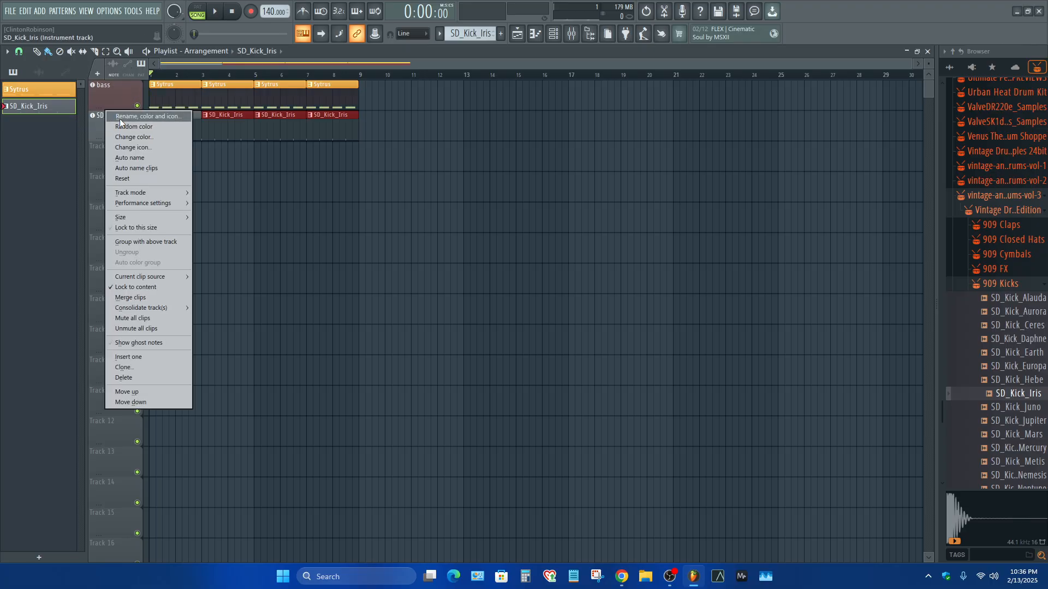
click(119, 119)
text(kick)
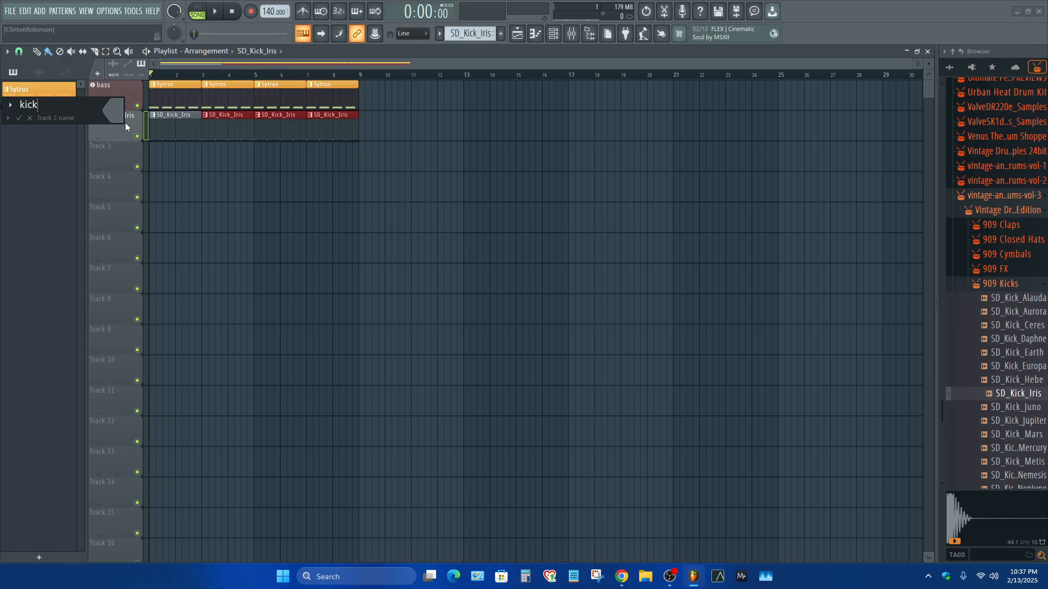
key(Return)
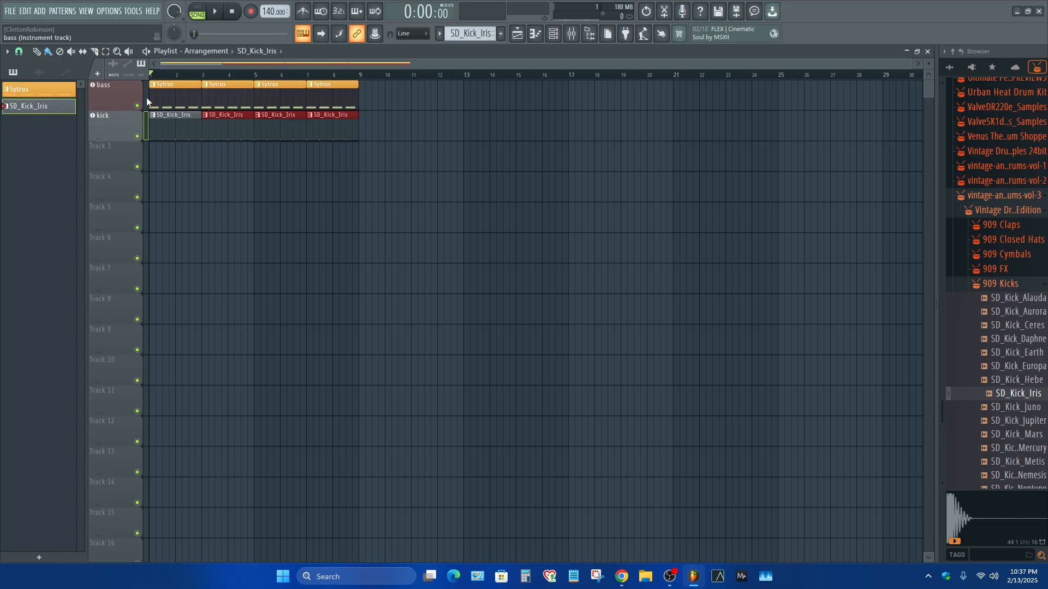
Give the bass and kick playlist tracks random colors and auto-name their clips after the tracks.
right_click(129, 103)
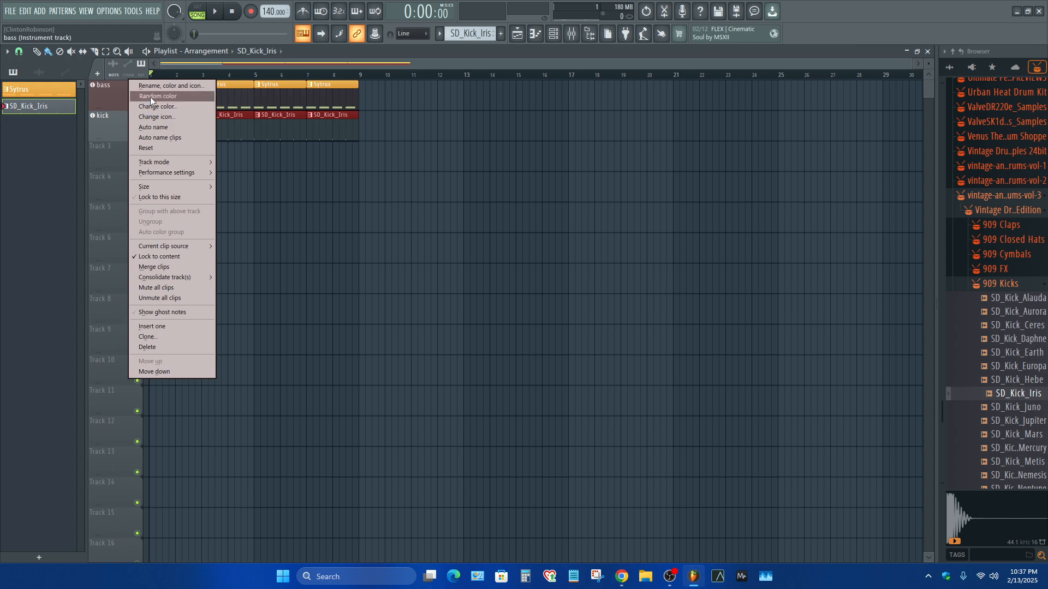
click(149, 96)
right_click(120, 87)
click(147, 138)
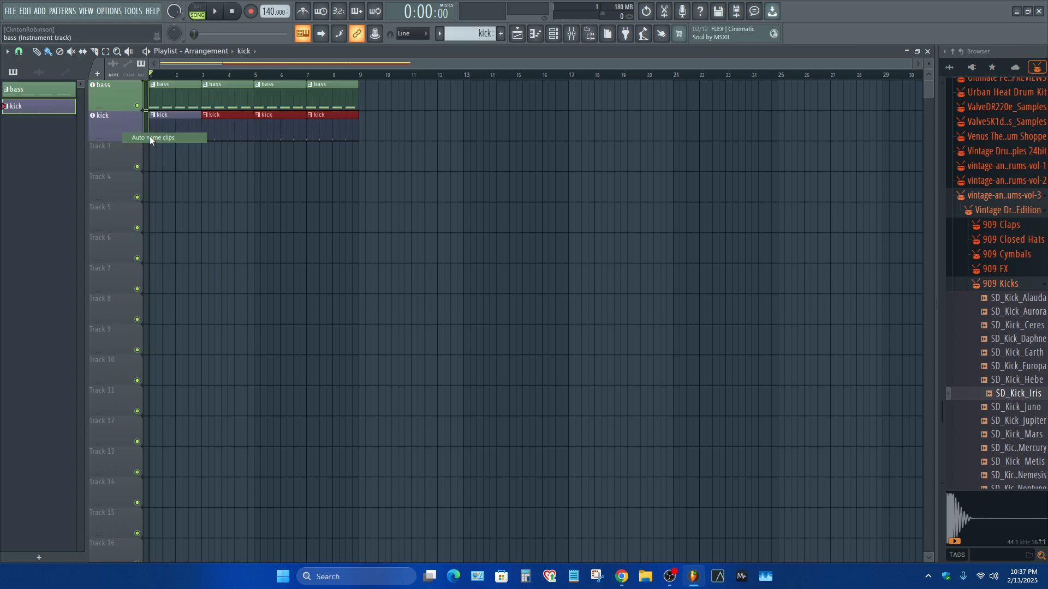
Open the mixer over the playlist and play the arrangement to check the bass and kick signals.
click(581, 35)
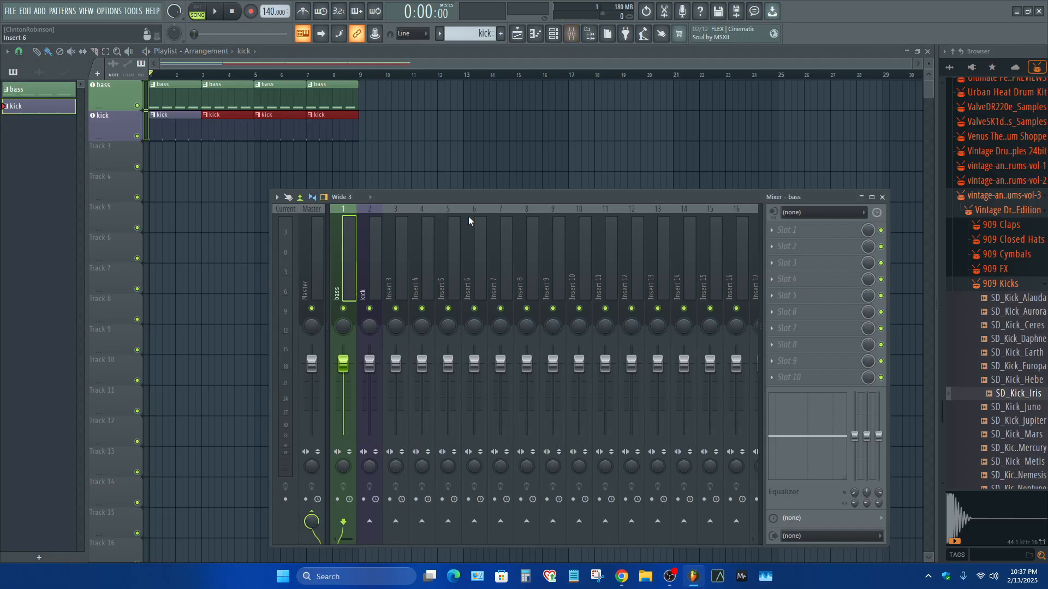
drag(413, 203, 367, 105)
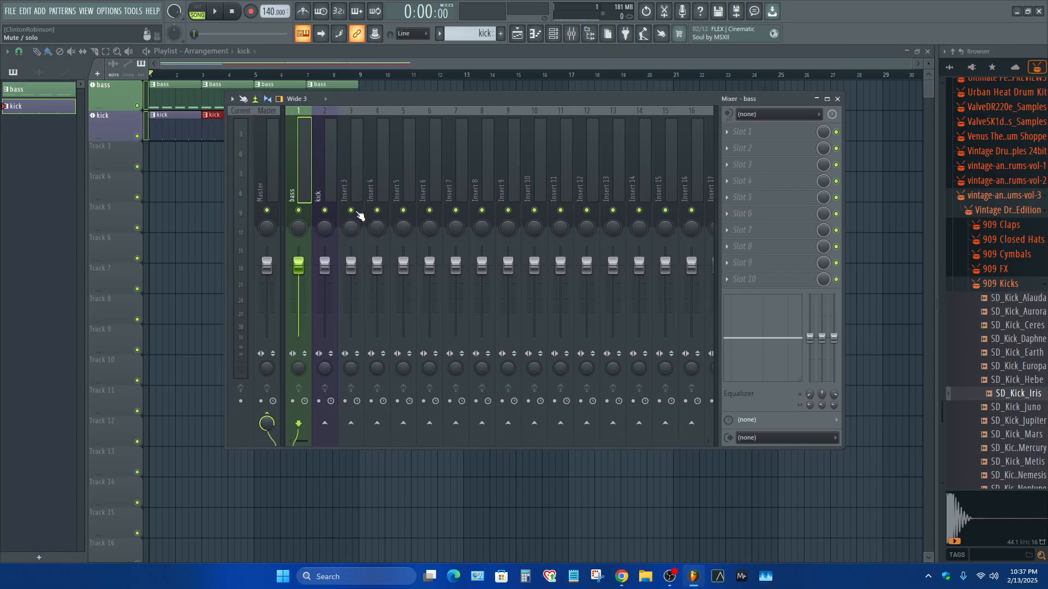
key(space)
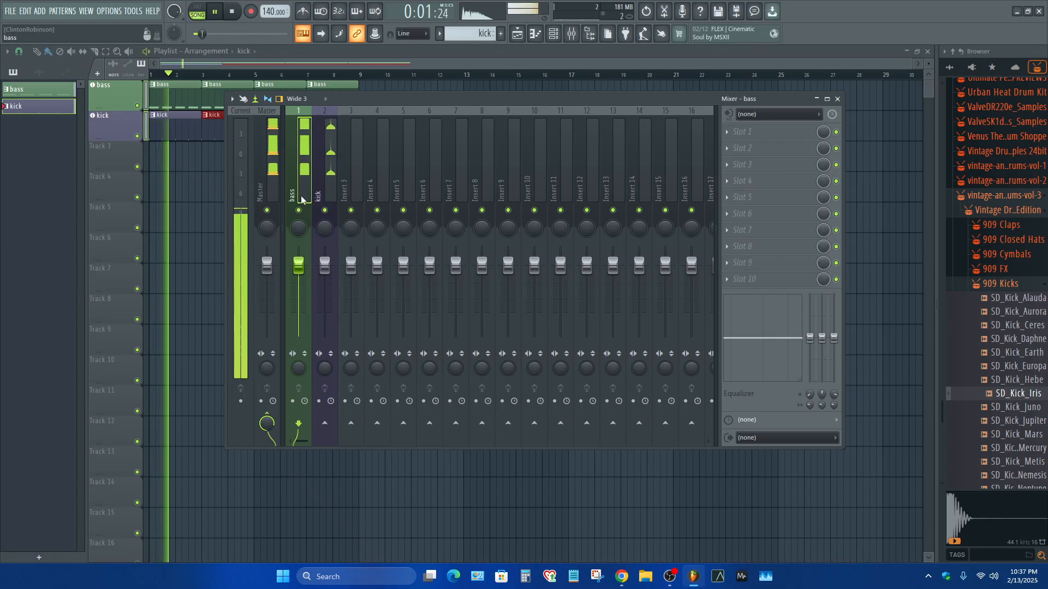
Stop playback and sidechain the kick mixer track to the bass mixer track.
click(331, 173)
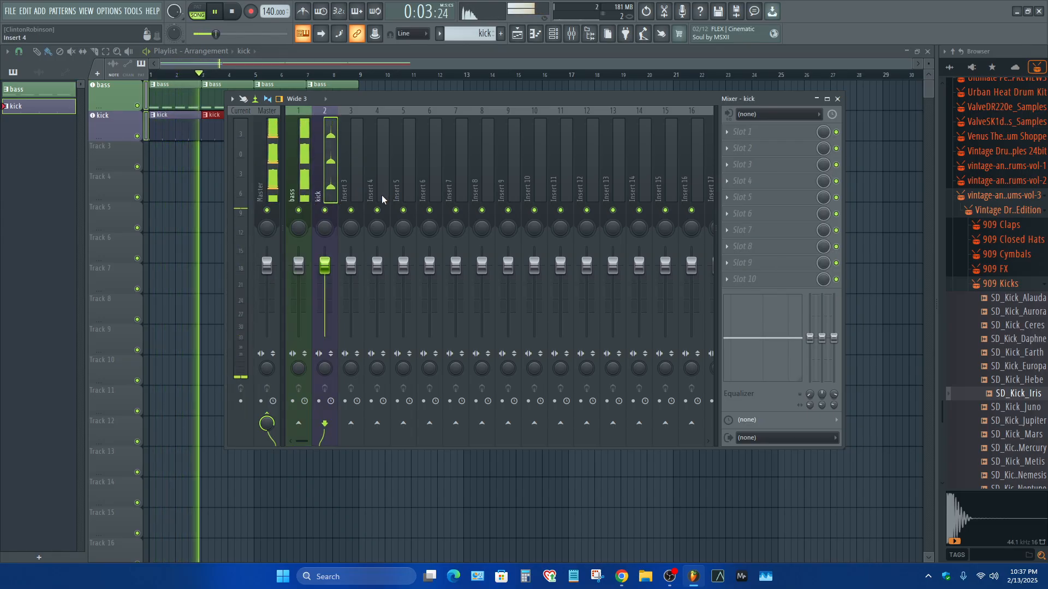
key(space)
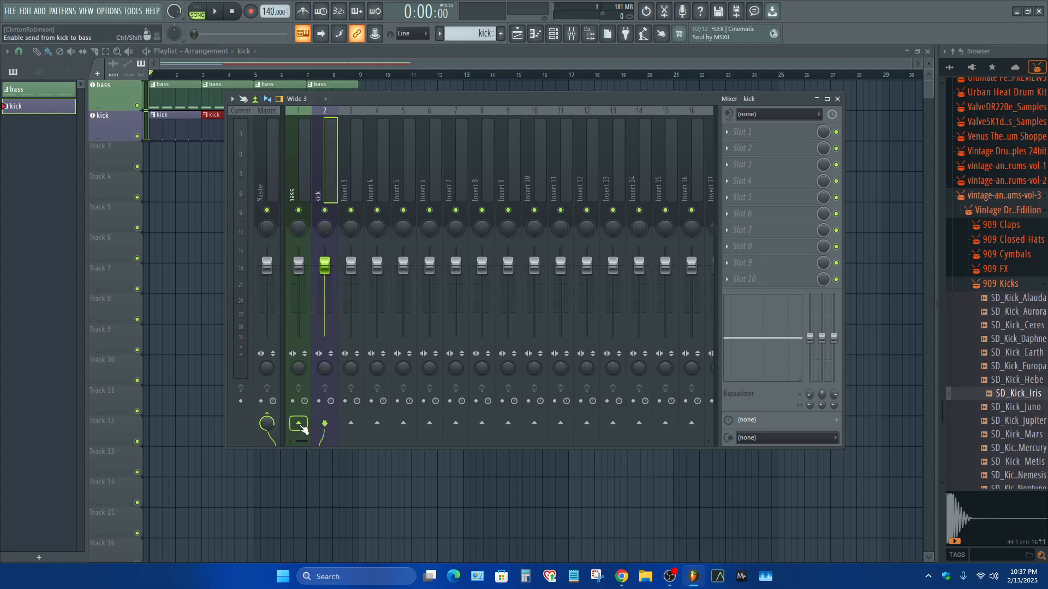
right_click(302, 427)
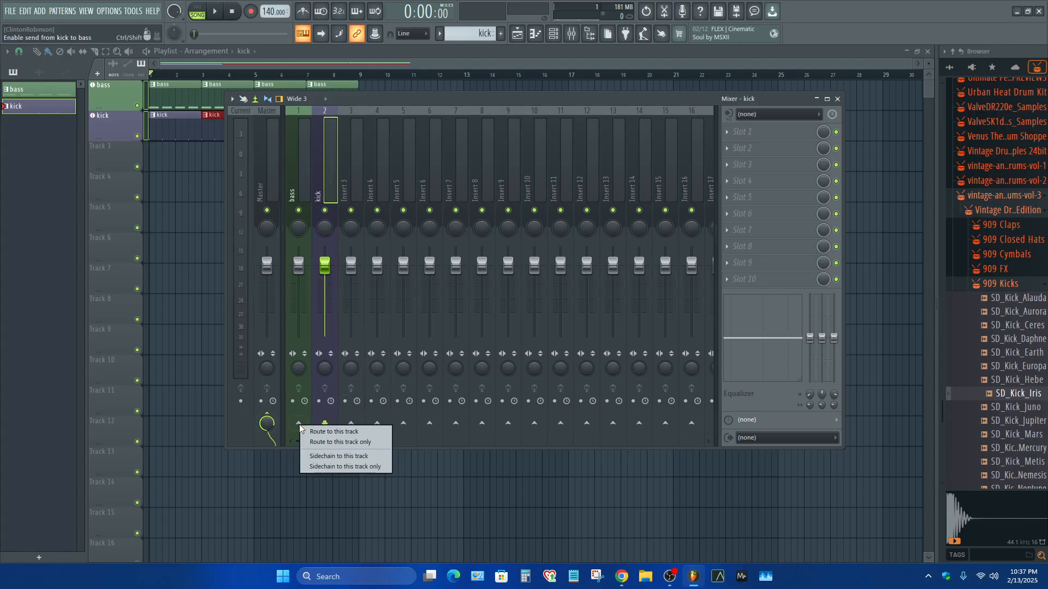
click(369, 457)
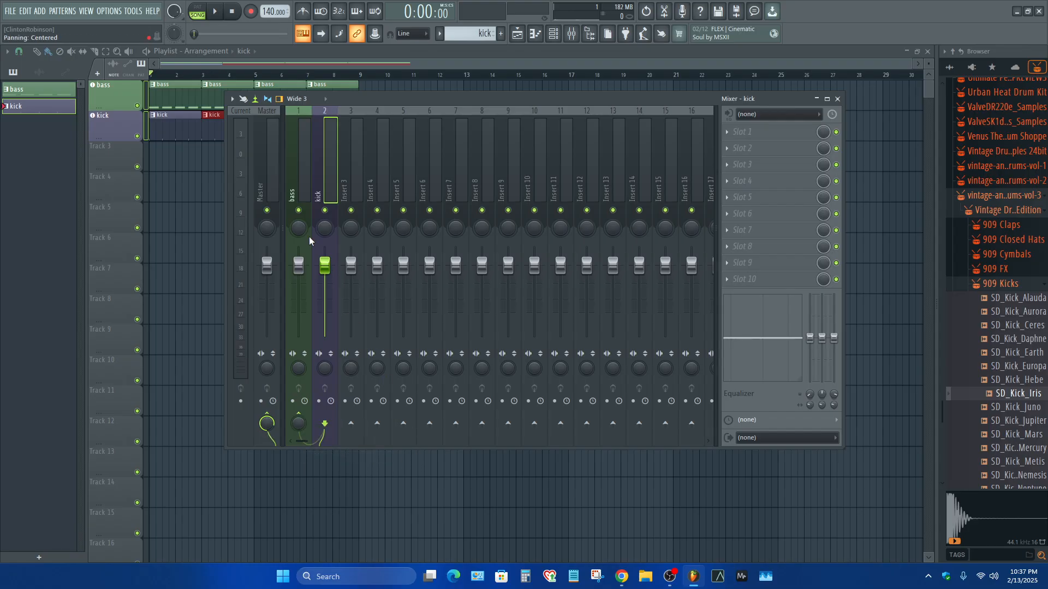
Load Fruity Limiter into the first effect slot of the bass mixer track.
click(299, 184)
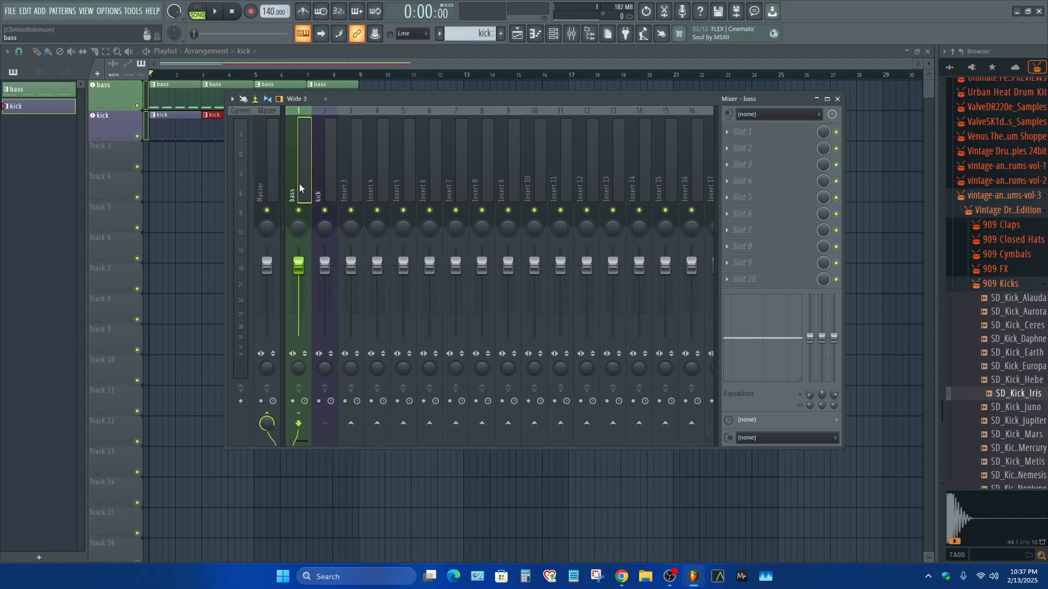
click(731, 135)
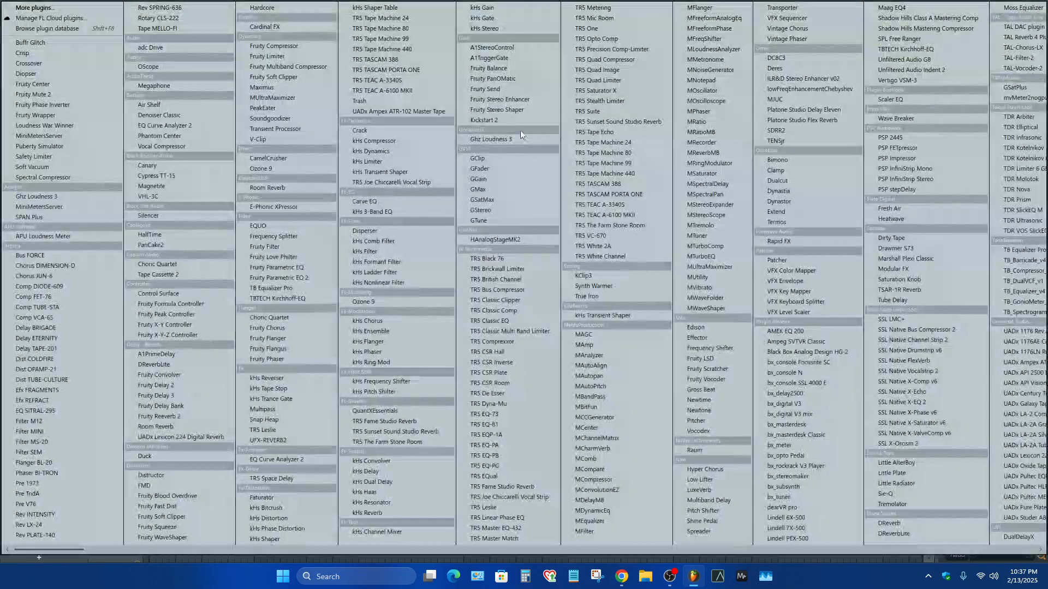
click(267, 57)
drag(432, 155, 512, 105)
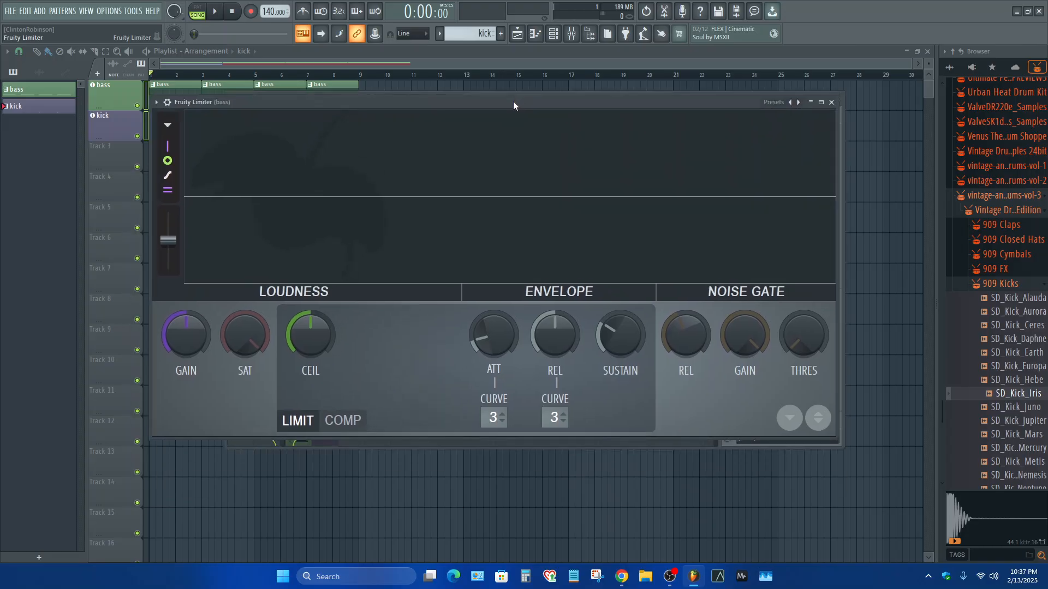
Switch Fruity Limiter to COMP mode, choose kick as the sidechain source and set the threshold to -60 dB.
click(348, 424)
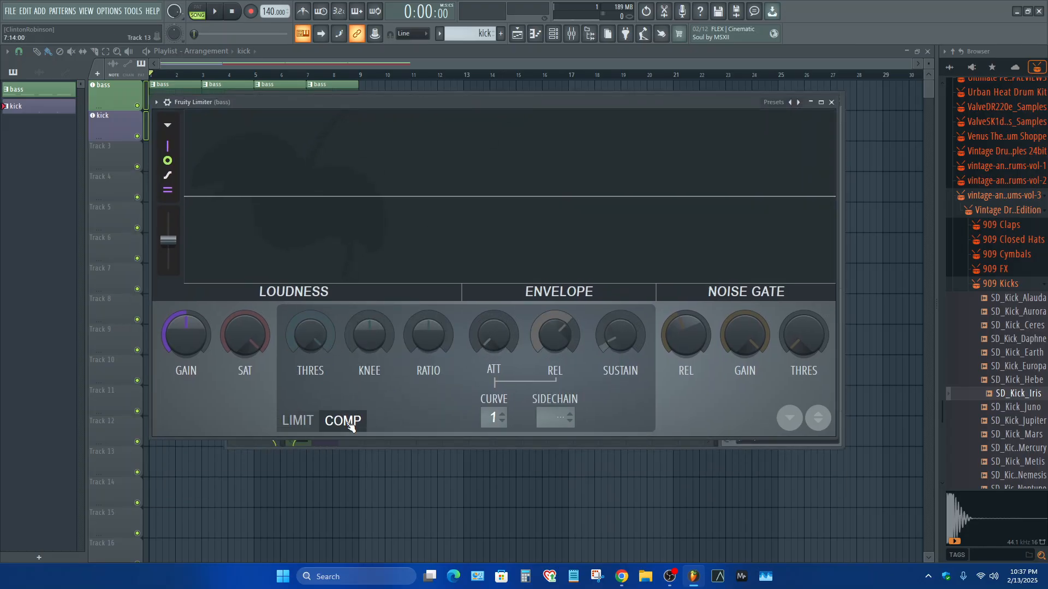
click(552, 419)
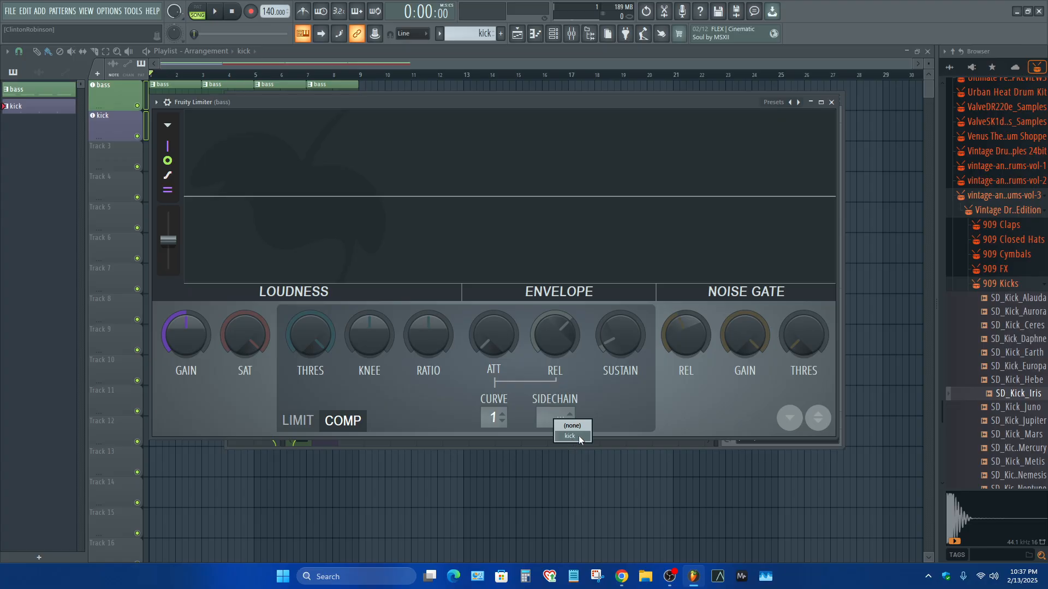
click(574, 437)
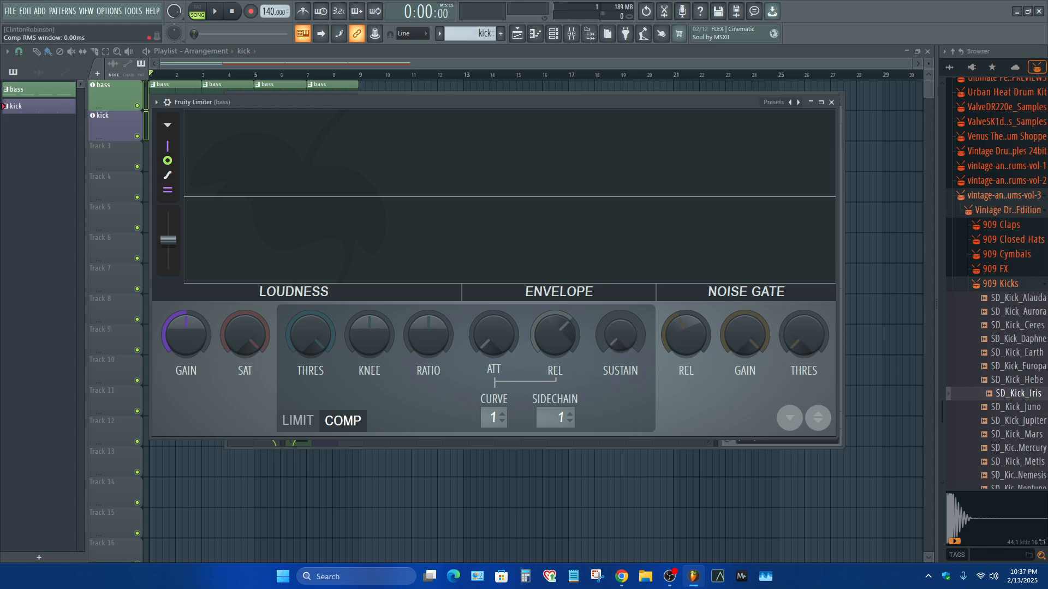
drag(315, 328, 315, 382)
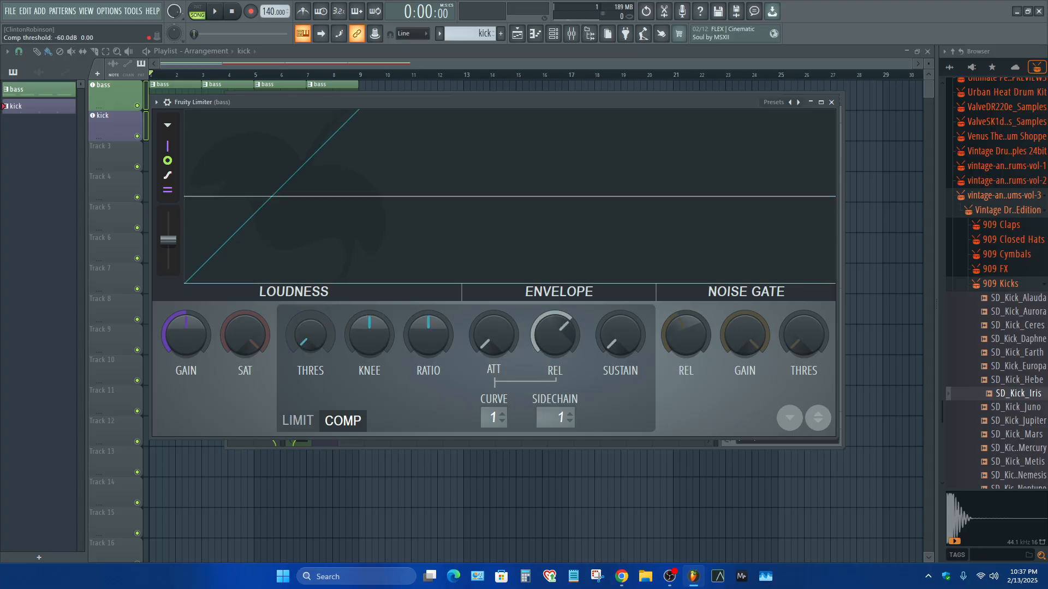
Try raising the compressor knee while the arrangement plays, and reset the knee to its default.
drag(369, 338, 369, 330)
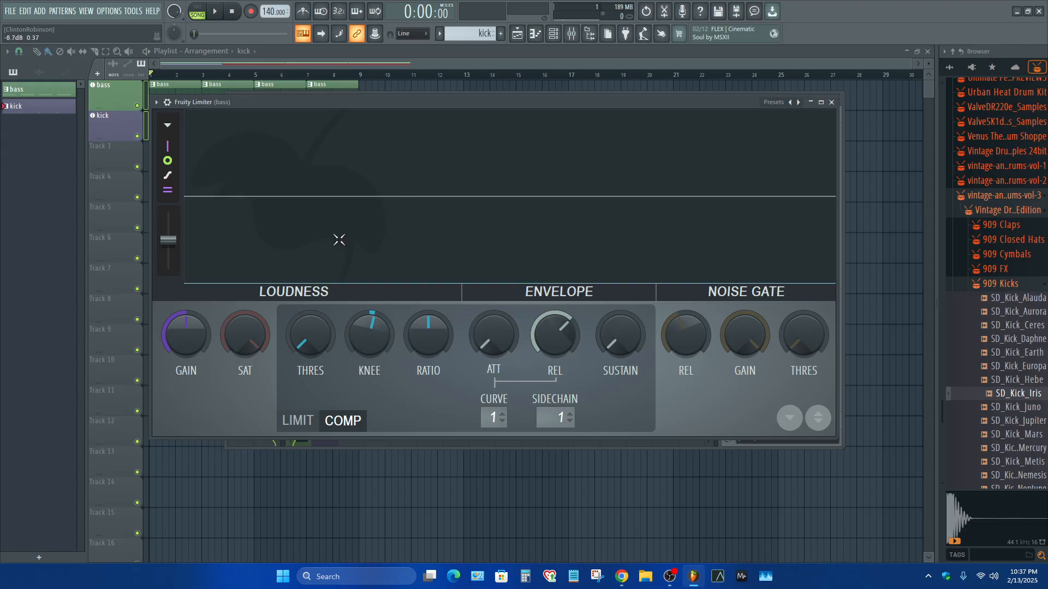
click(377, 231)
drag(486, 107, 440, 117)
key(space)
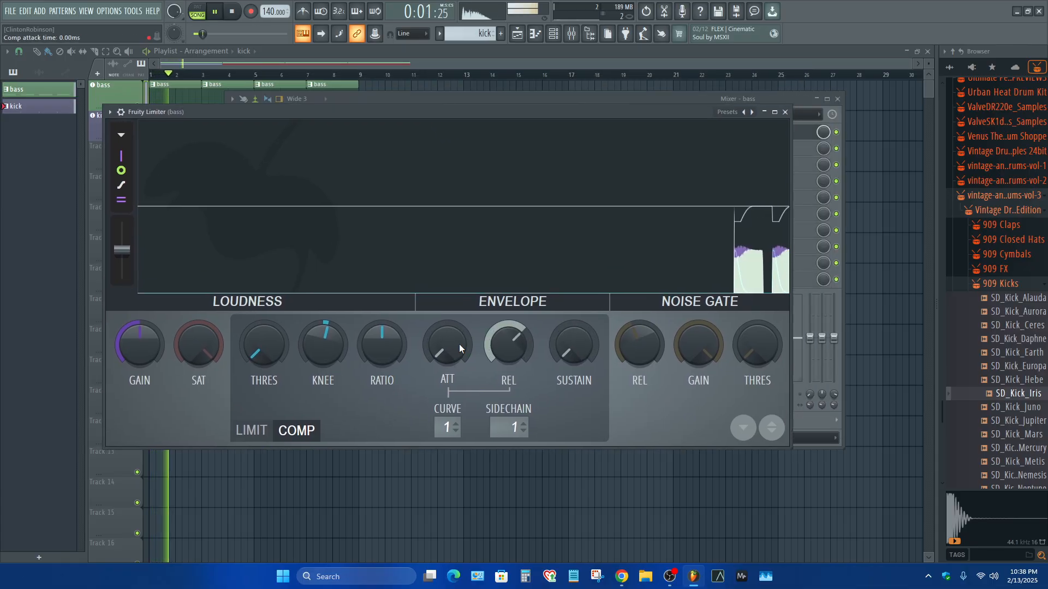
drag(321, 353, 321, 336)
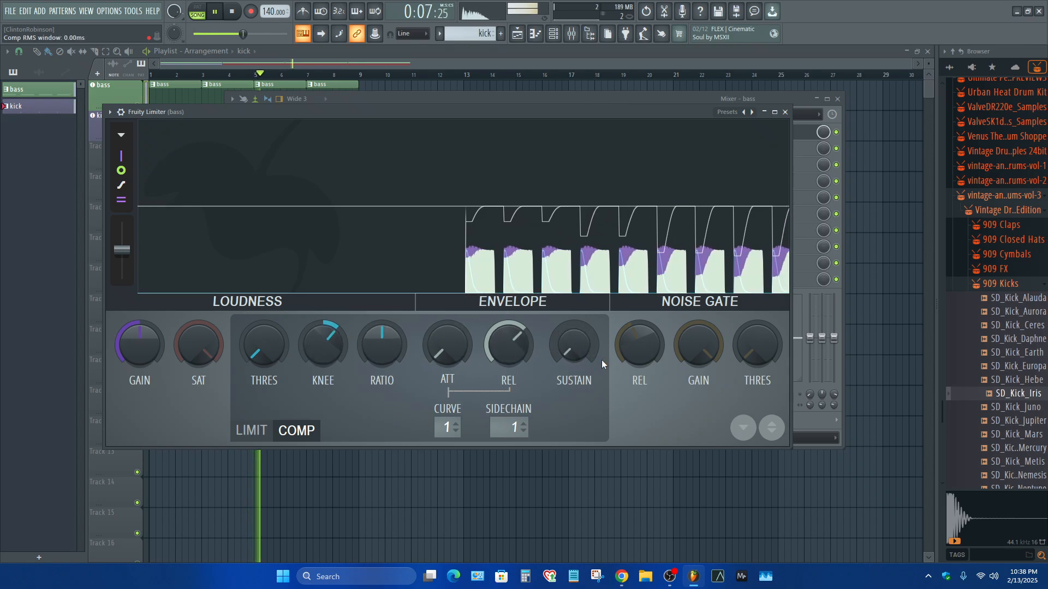
key(space)
alt+click(331, 352)
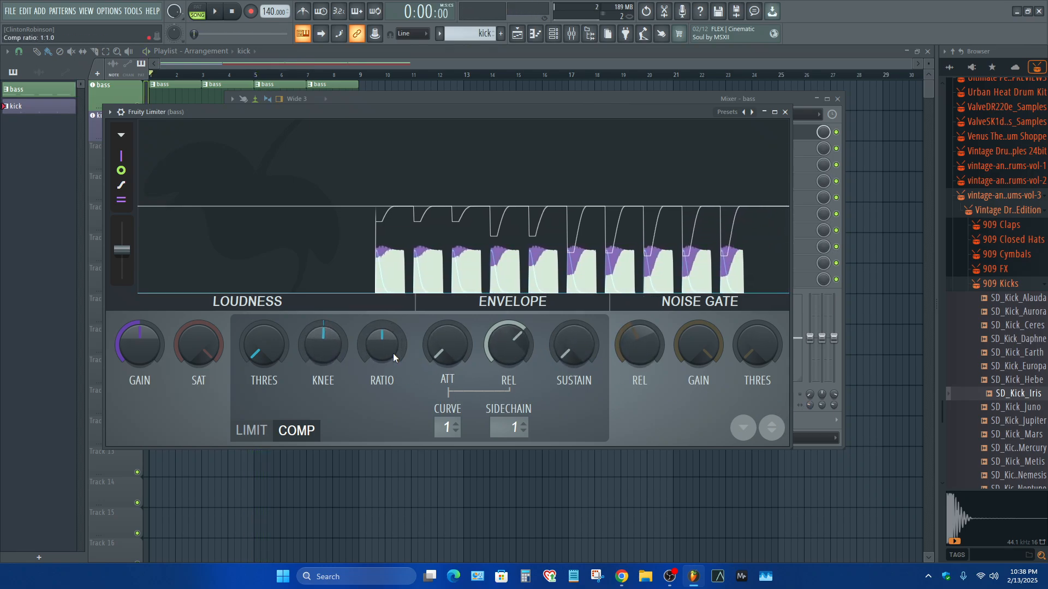
Try raising the compressor ratio while the arrangement plays, and reset the ratio to its default.
drag(392, 354, 393, 348)
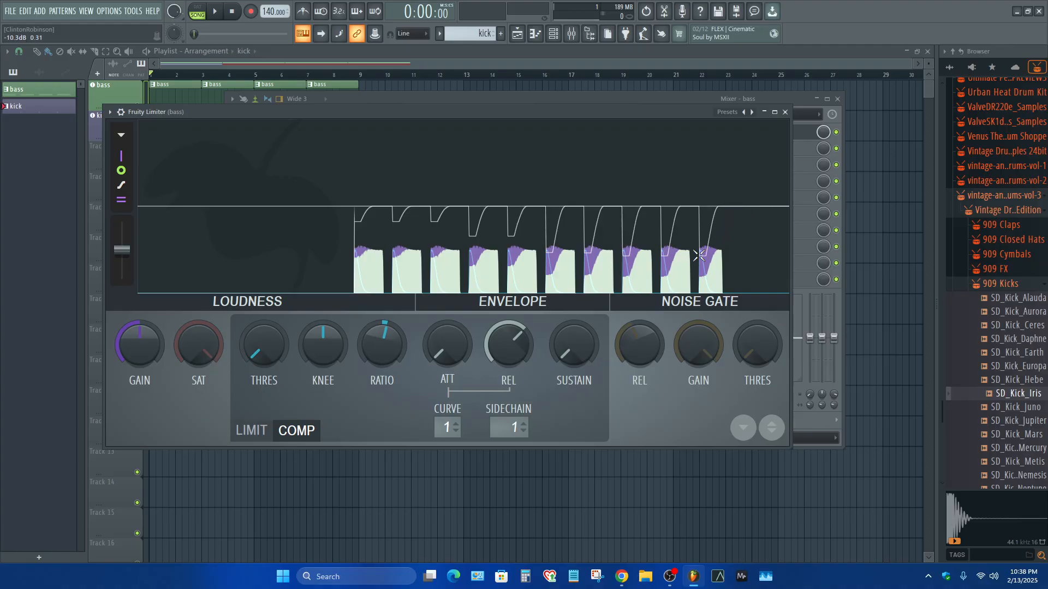
key(space)
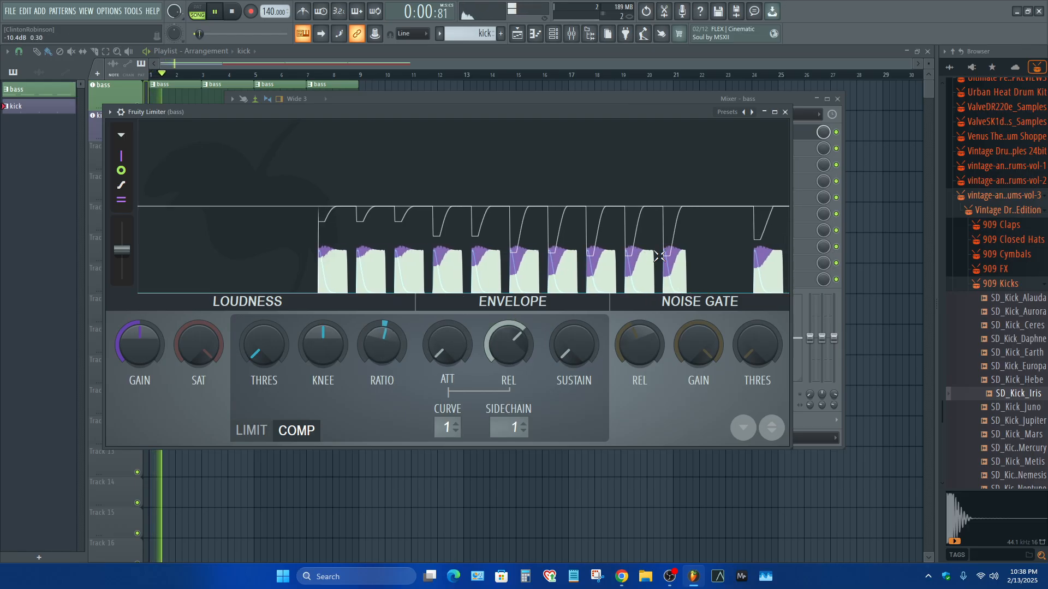
drag(384, 351, 383, 336)
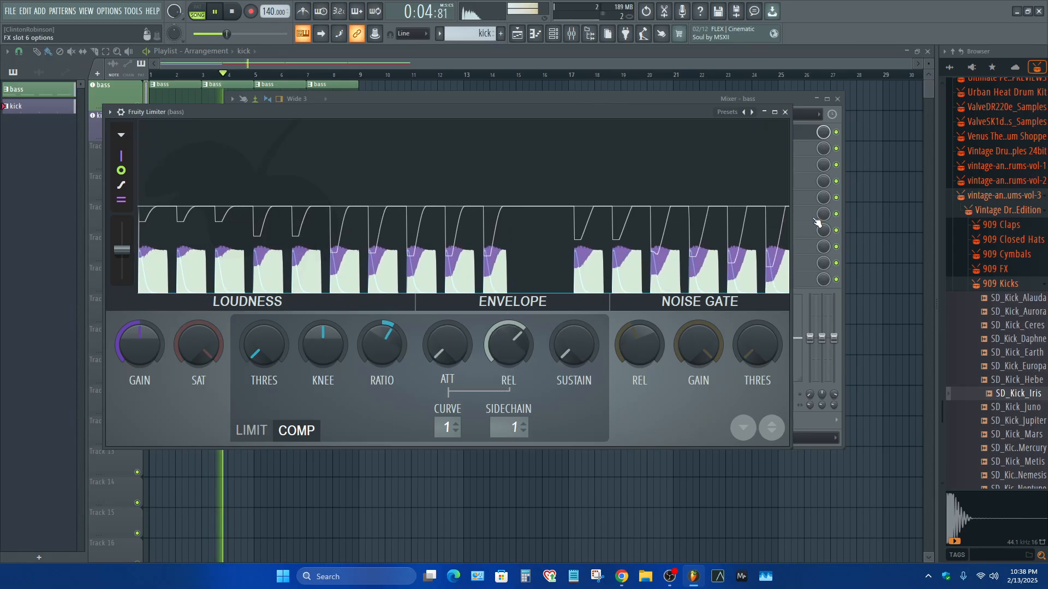
key(space)
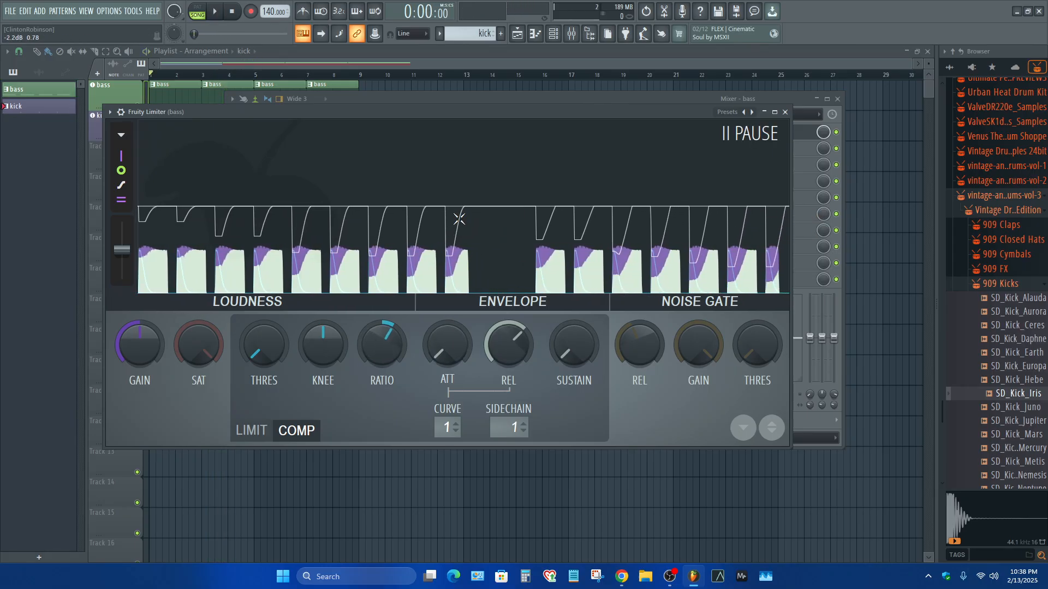
alt+click(389, 350)
Set the compressor knee to 19% and play the arrangement to hear the kick ducking the bass.
drag(321, 349, 320, 336)
key(space)
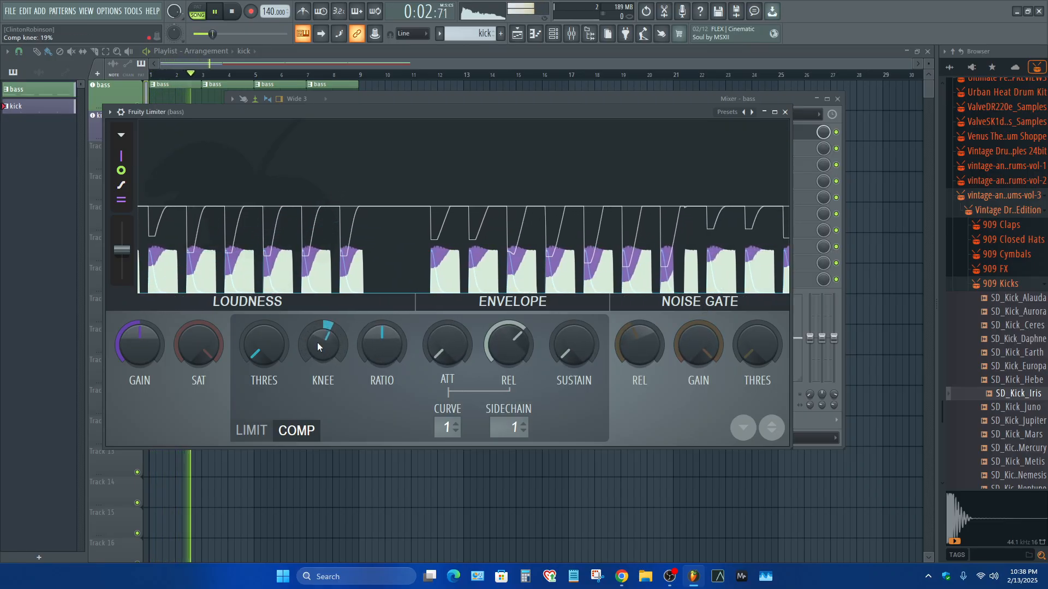
drag(408, 109, 518, 421)
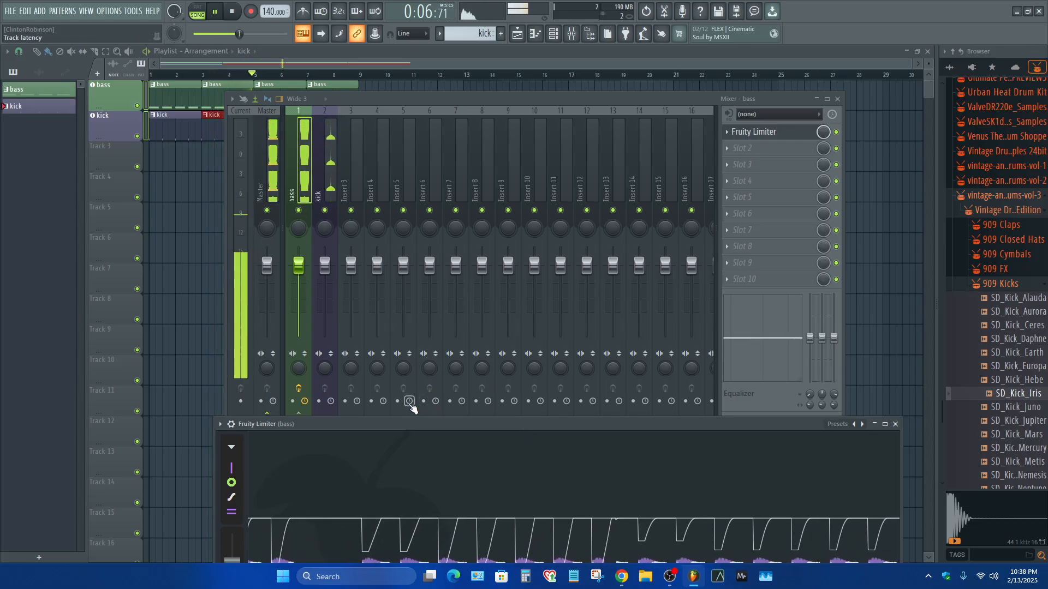
drag(403, 420, 425, 260)
key(space)
Select the bass and kick mixer tracks together, route both to Insert 3 and make their Master sends sidechain-only.
click(309, 185)
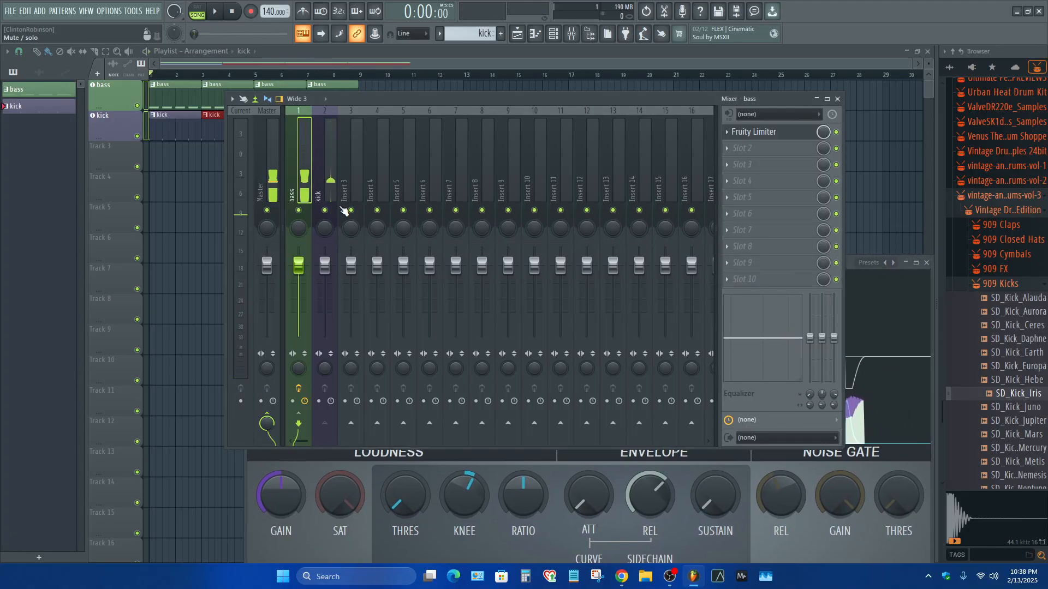
click(312, 188)
click(298, 194)
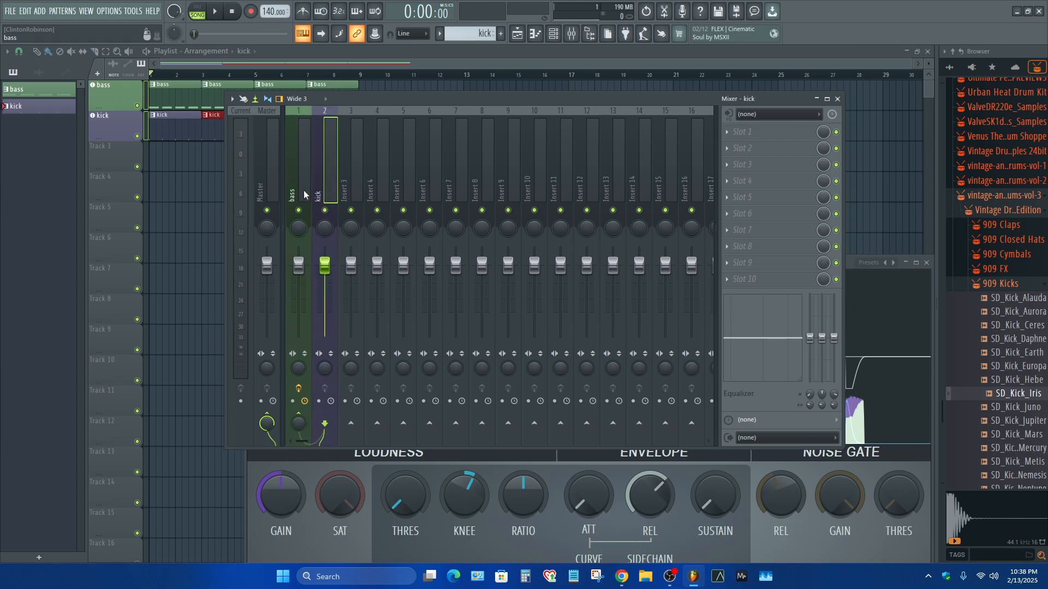
ctrl+click(320, 190)
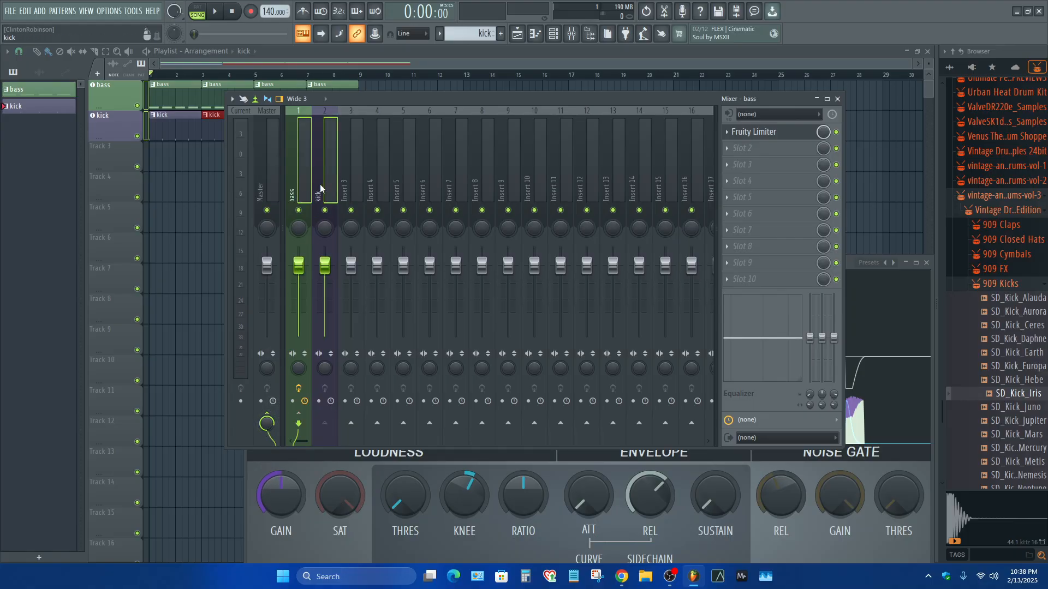
right_click(356, 428)
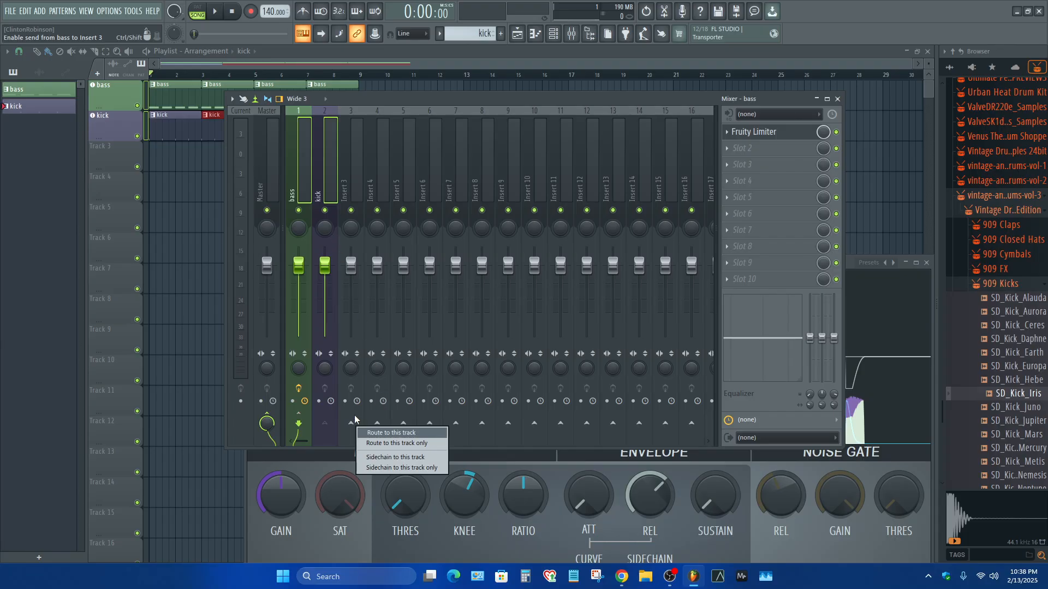
click(384, 433)
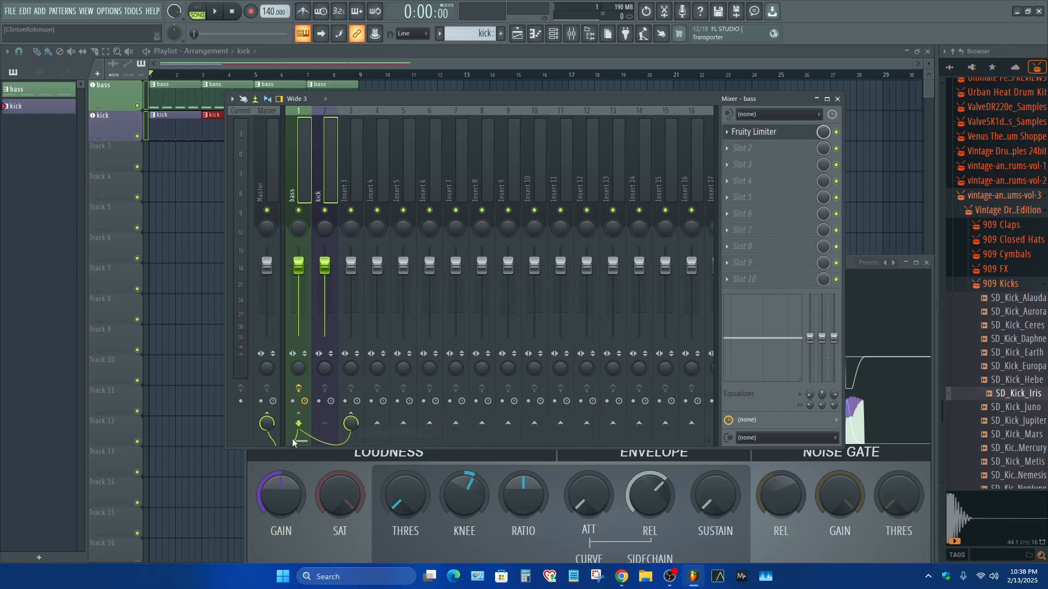
right_click(269, 417)
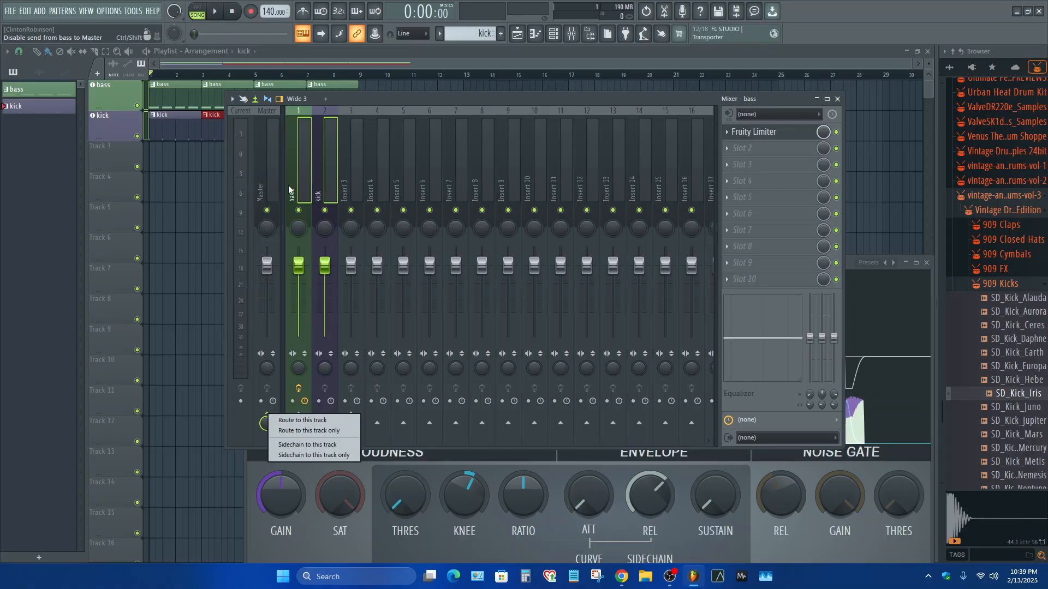
click(300, 447)
Check the routing of the bass, kick and Insert 3 mixer tracks and play the arrangement through Insert 3.
click(329, 183)
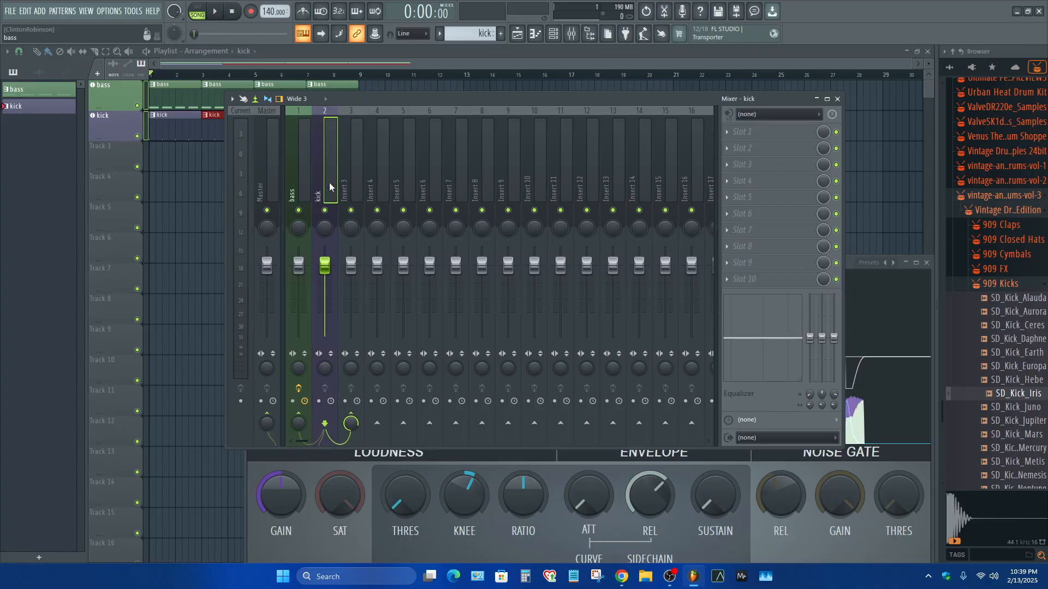
click(293, 186)
click(327, 183)
click(292, 188)
click(325, 182)
click(355, 177)
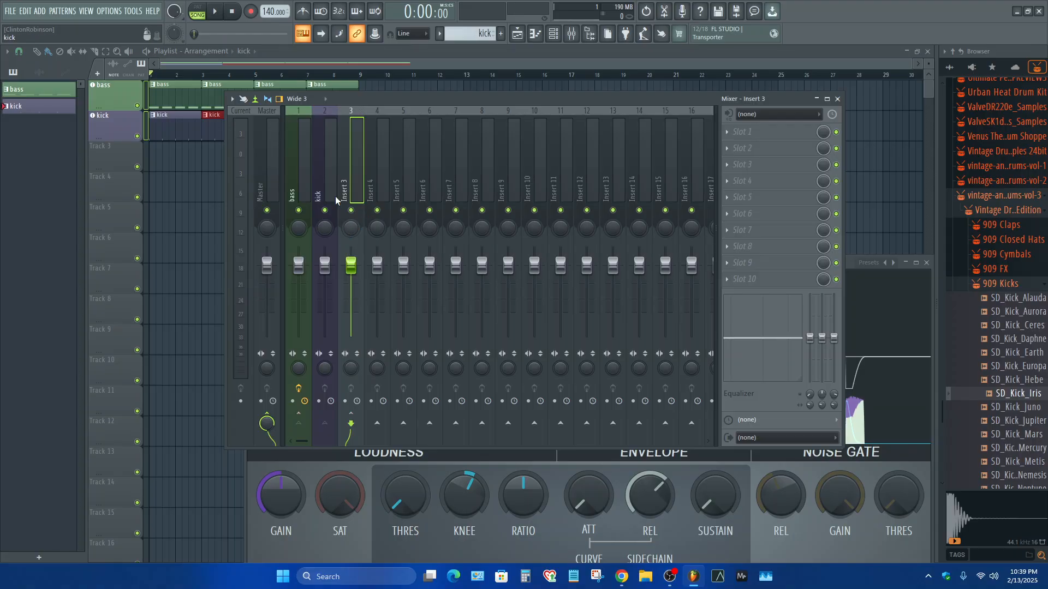
key(space)
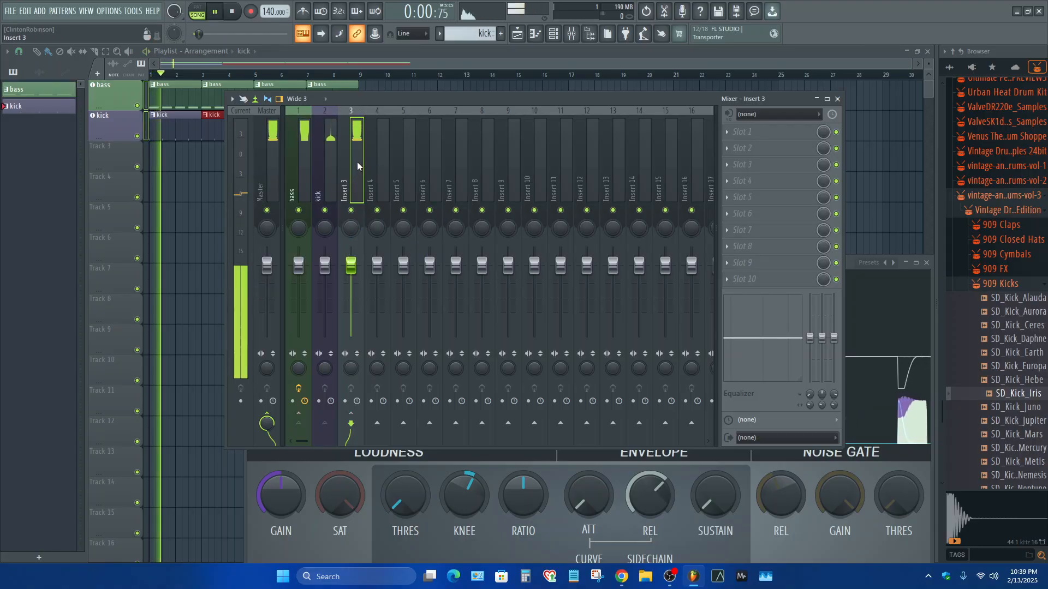
Solo-check the Insert 3 bus during playback by toggling the bass and kick tracks and testing its fader.
click(324, 210)
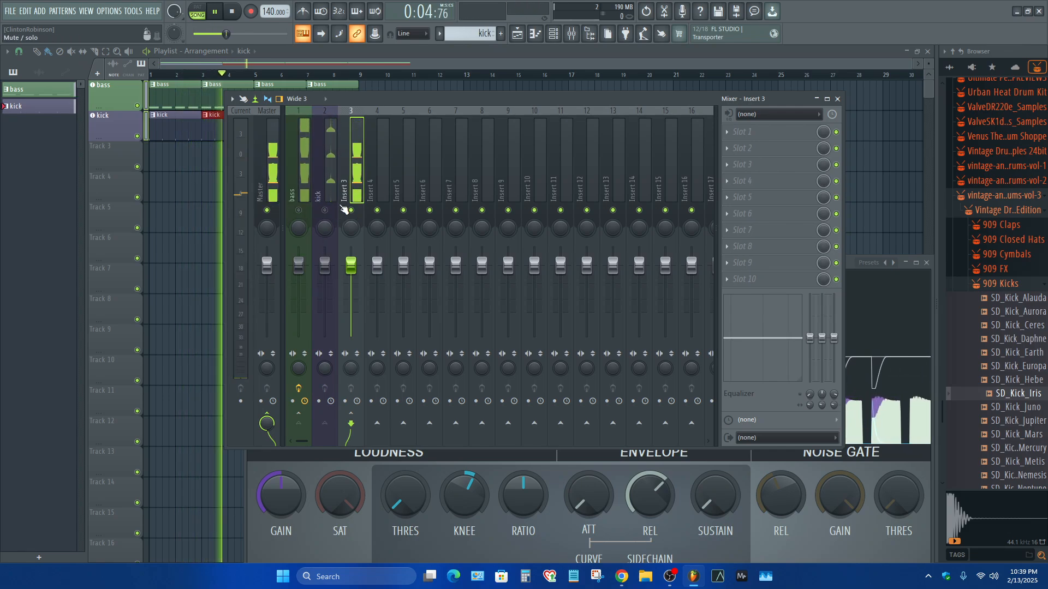
click(324, 210)
key(space)
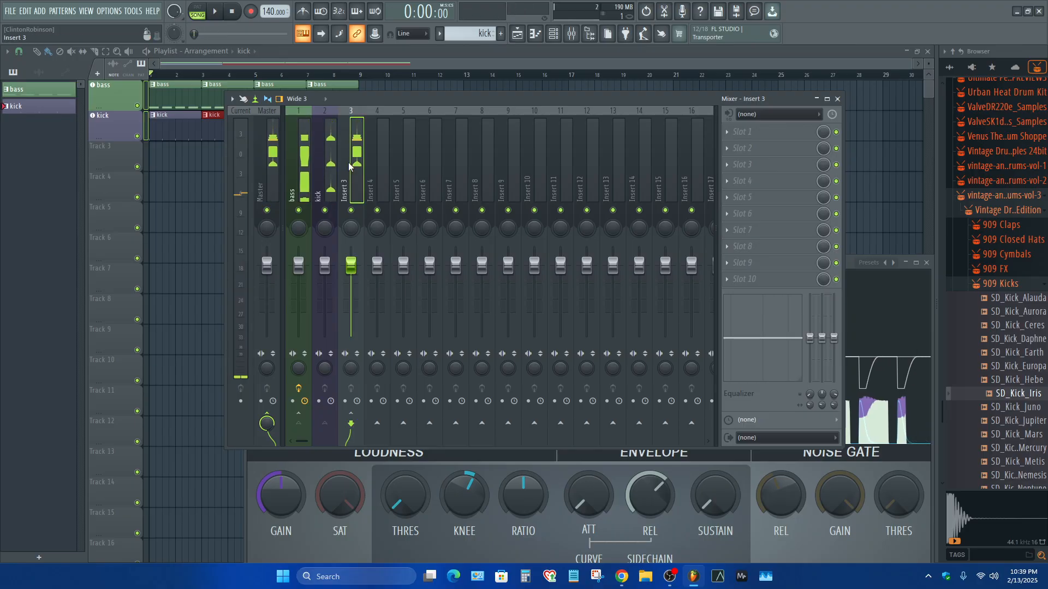
key(space)
mouse_move(351, 268)
mouse_down()
mouse_move(351, 292)
mouse_move(351, 265)
mouse_up()
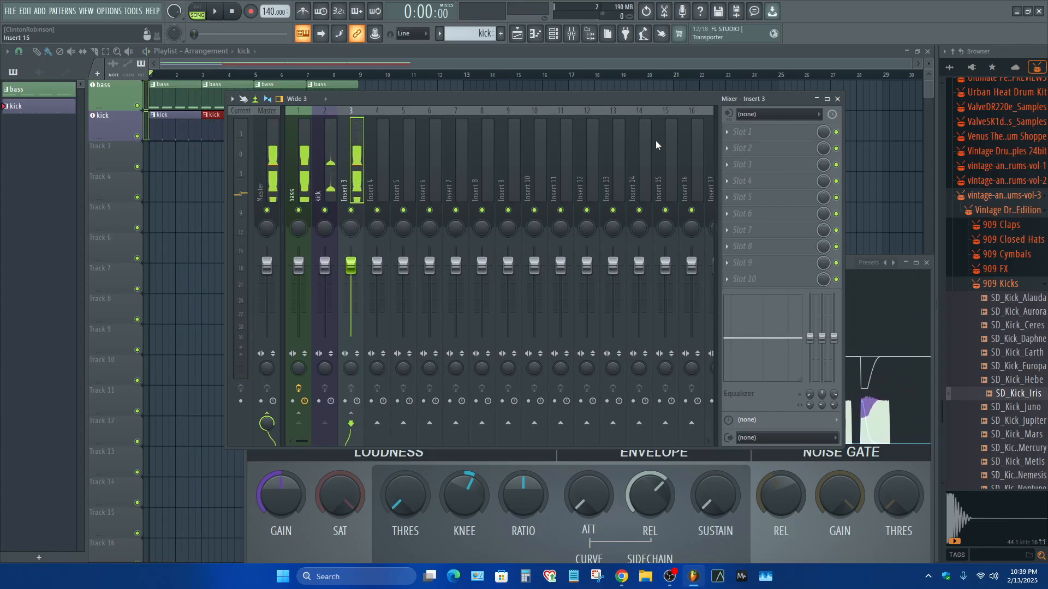
Load Fruity Limiter into the first effect slot of Insert 3 and switch it to compressor mode.
click(731, 146)
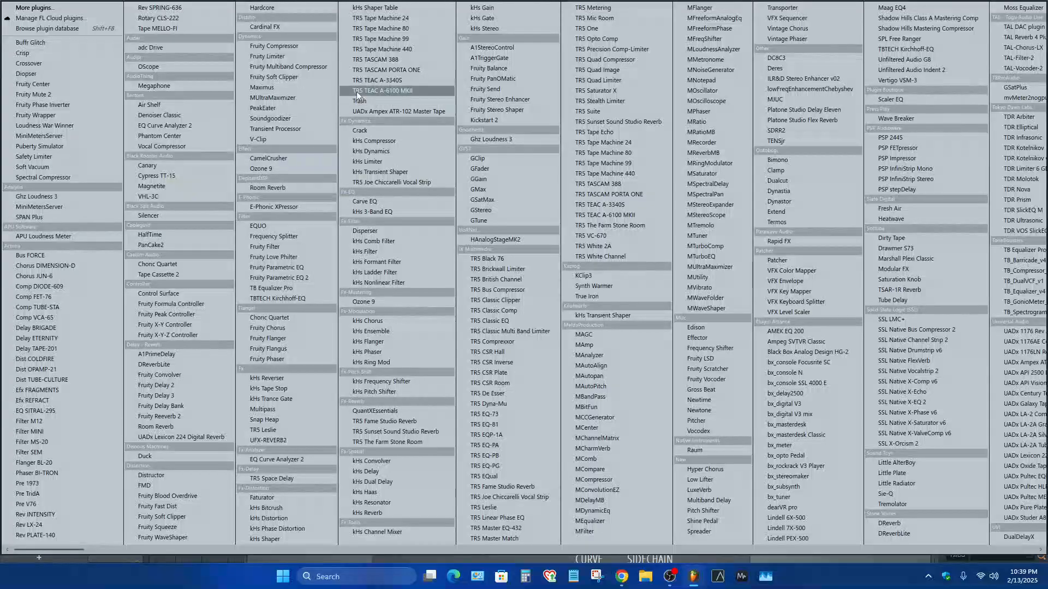
click(263, 57)
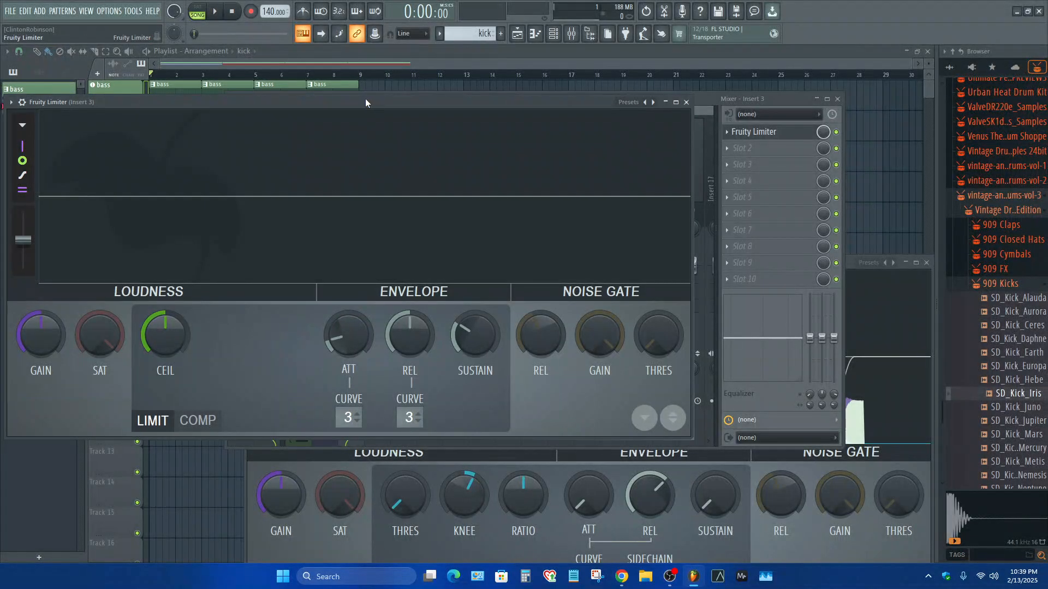
mouse_move(365, 98)
mouse_down()
mouse_move(581, 100)
mouse_move(382, 128)
mouse_move(367, 116)
mouse_up()
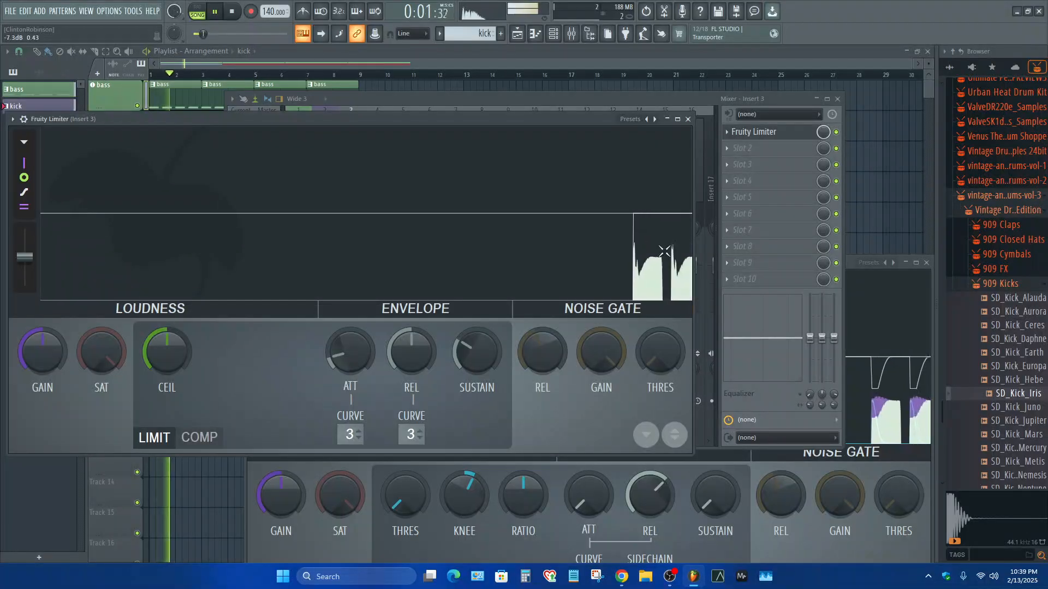
key(space)
click(210, 438)
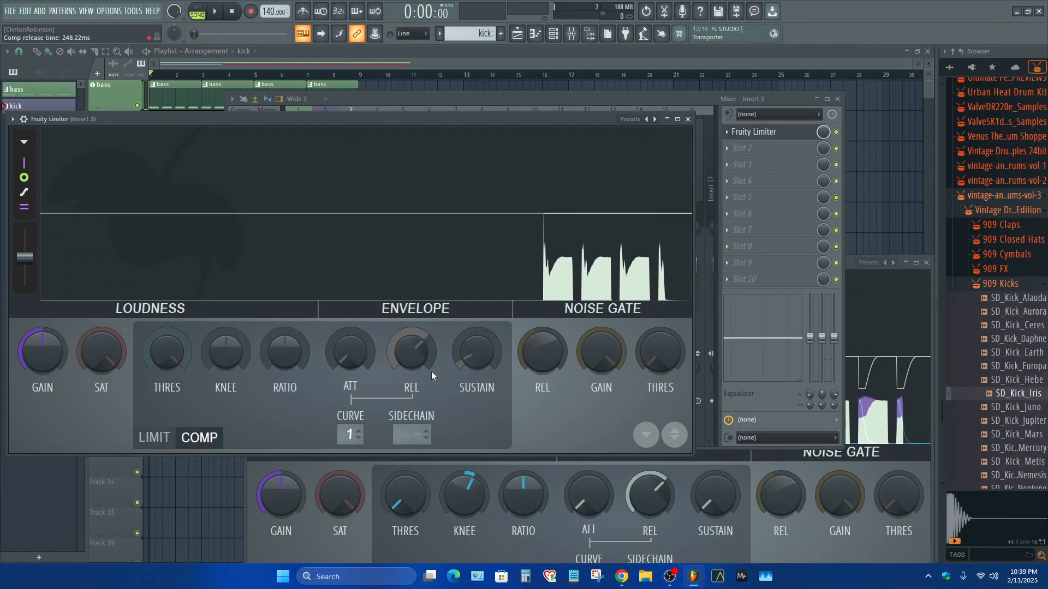
Set the bus compressor's curve to 2, lower its threshold to about -10.6 dB and reduce the knee slightly during playback.
drag(350, 435, 350, 426)
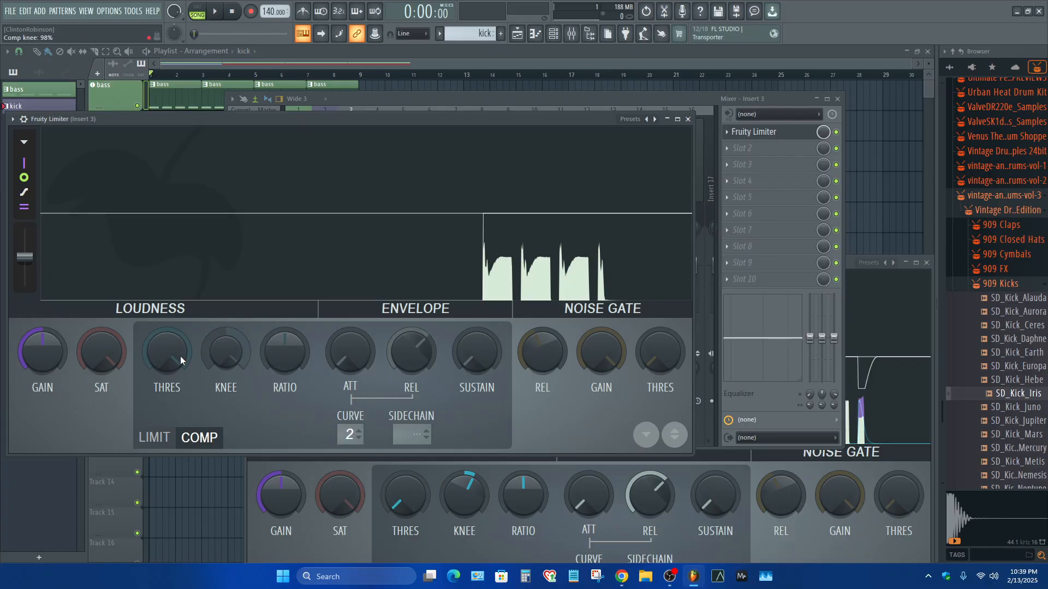
drag(167, 352, 167, 388)
key(space)
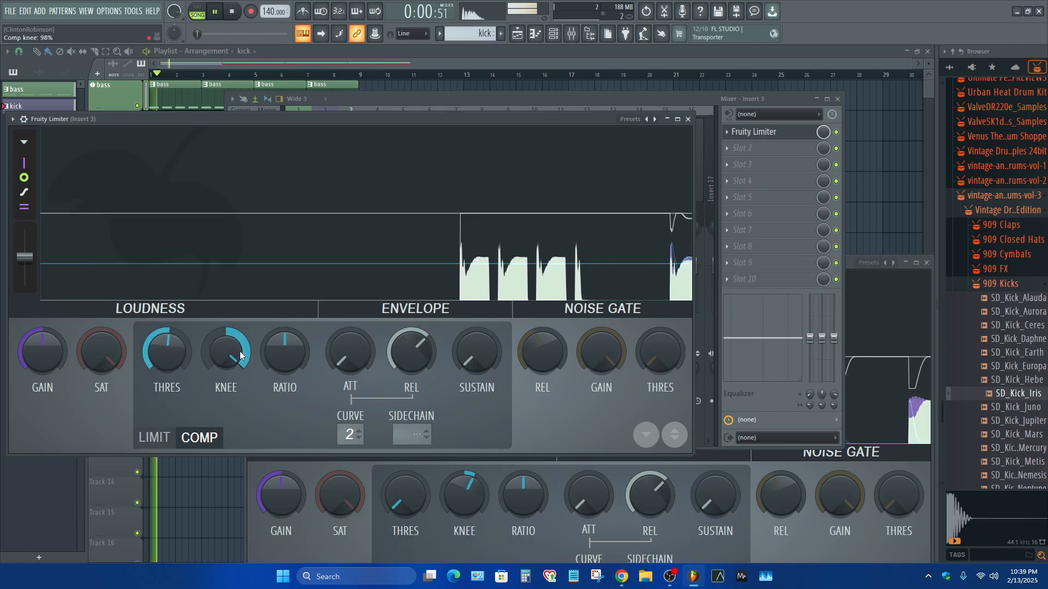
drag(240, 355, 240, 365)
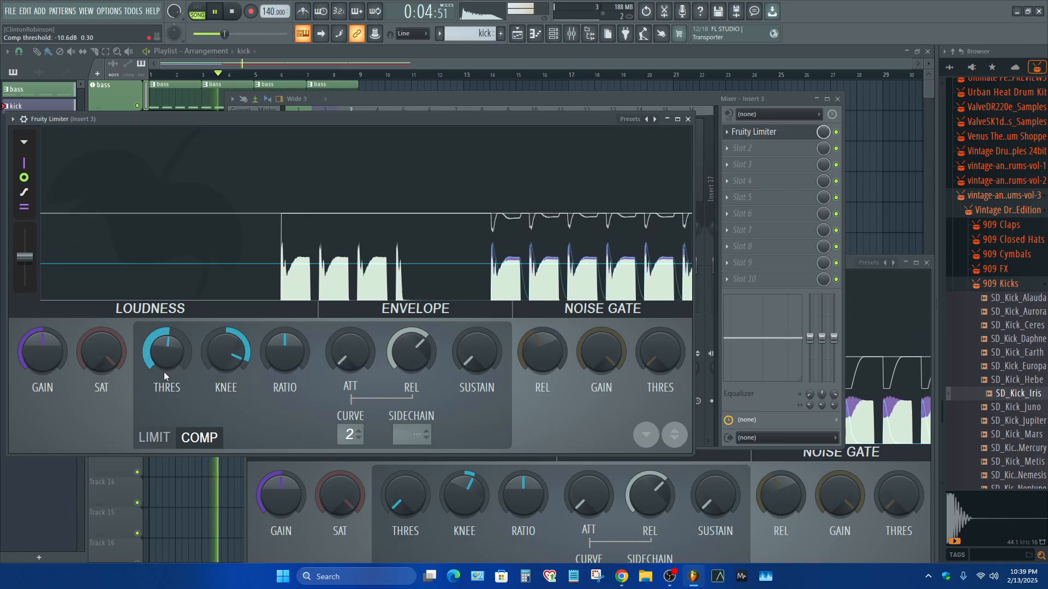
key(space)
drag(228, 358, 228, 360)
key(space)
Raise the bus limiter's gain slightly, set its ratio to about 1.2:1, and close it after playback.
drag(56, 359, 57, 345)
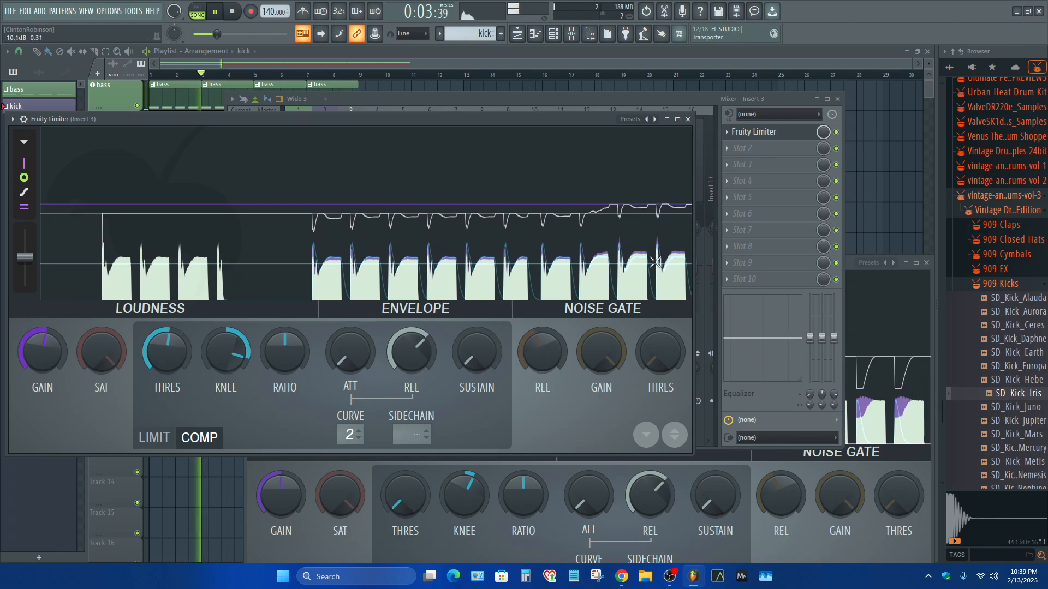
drag(285, 354, 285, 345)
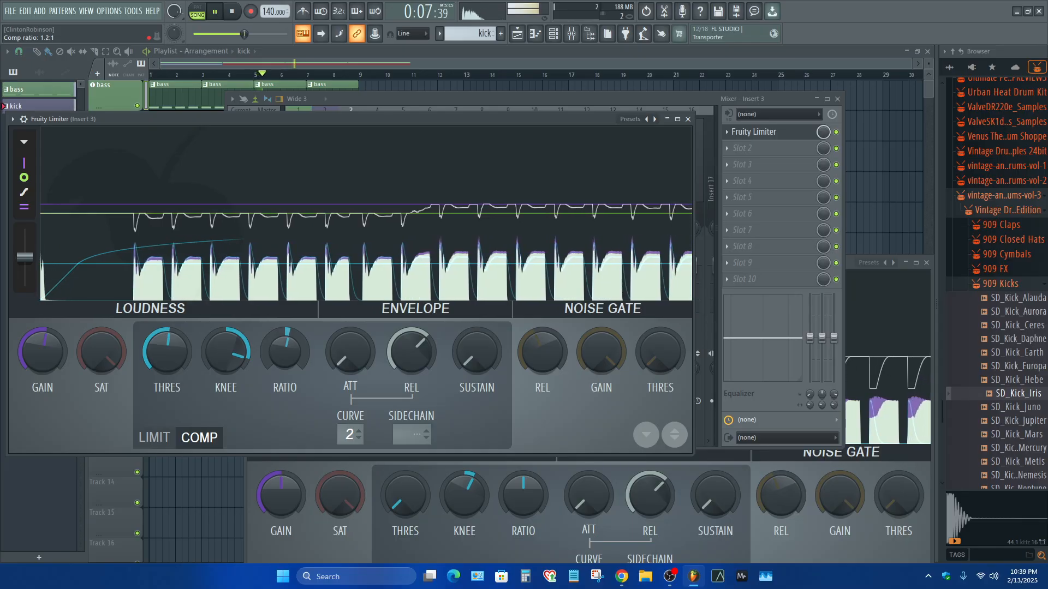
click(687, 118)
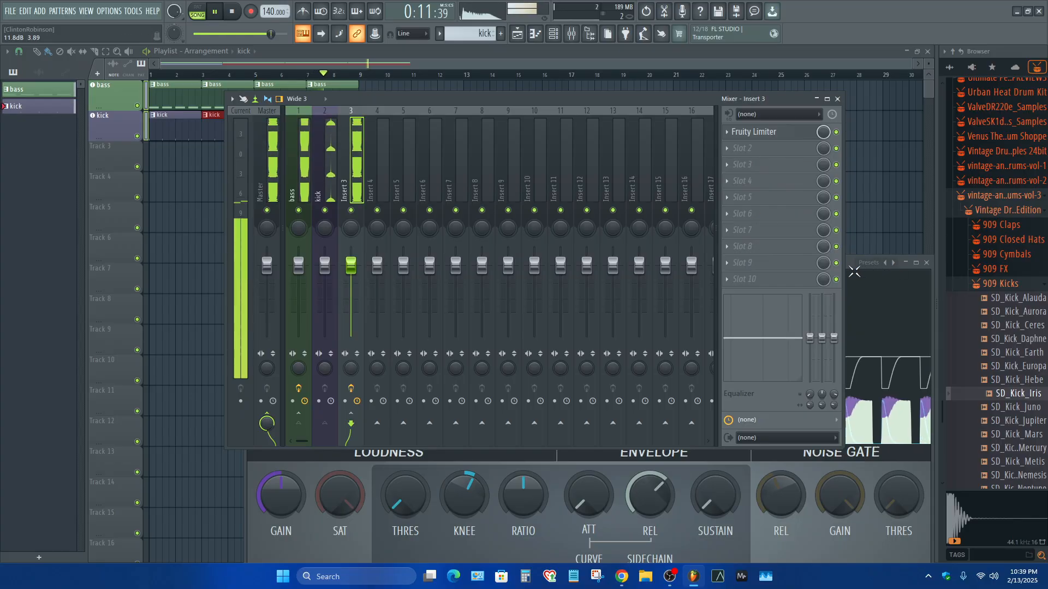
key(space)
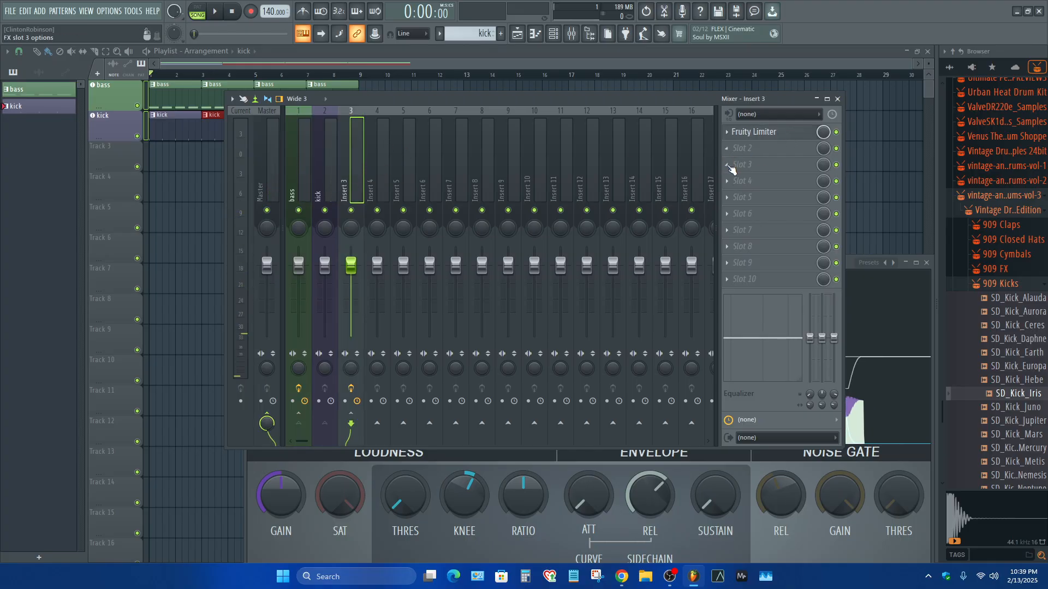
Load Fruity Send into an empty effect slot on Insert 3.
click(734, 182)
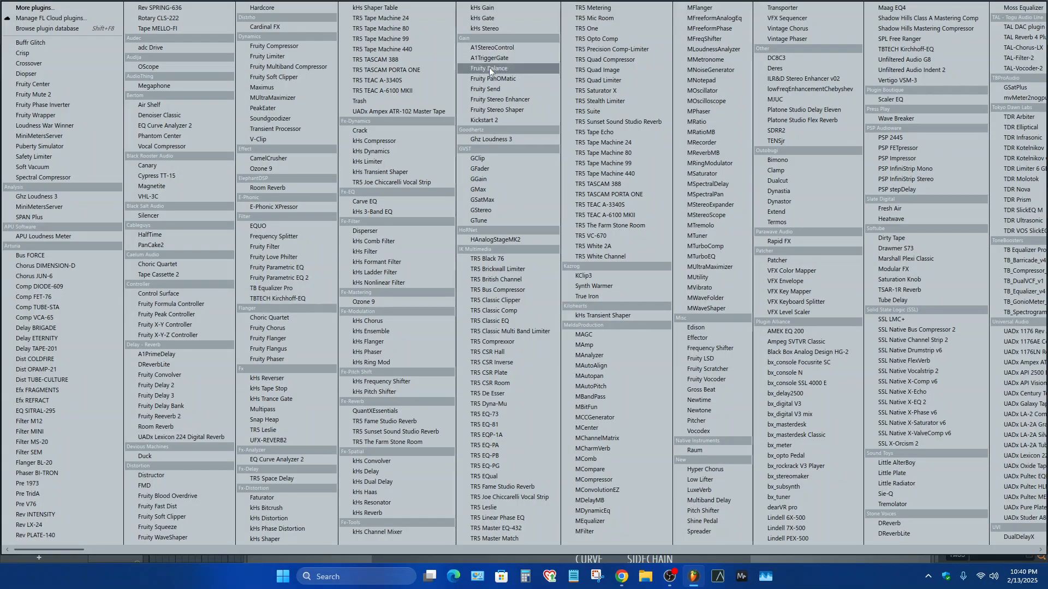
click(484, 88)
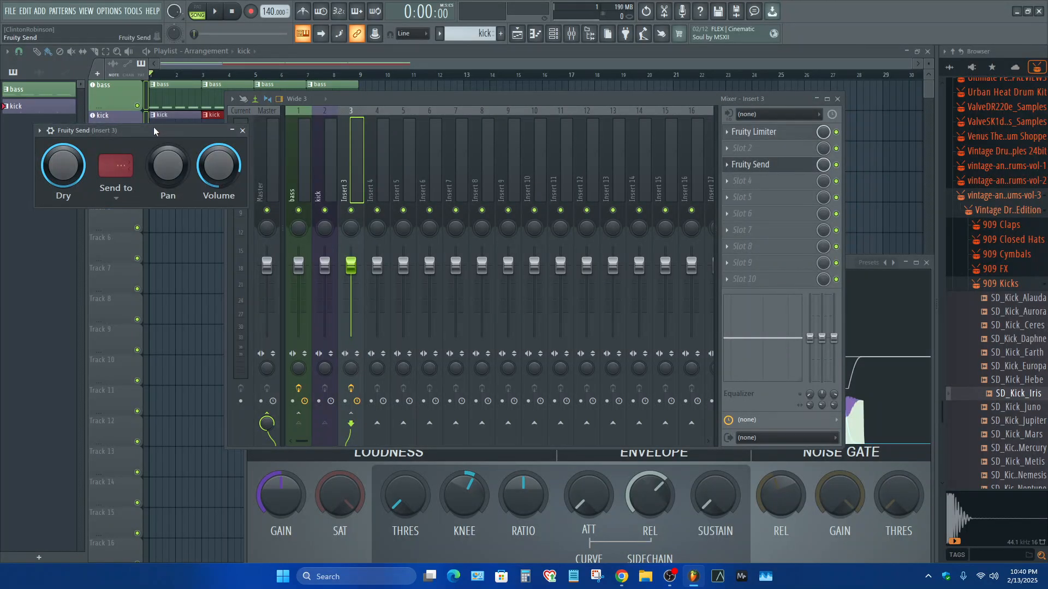
drag(153, 130, 188, 235)
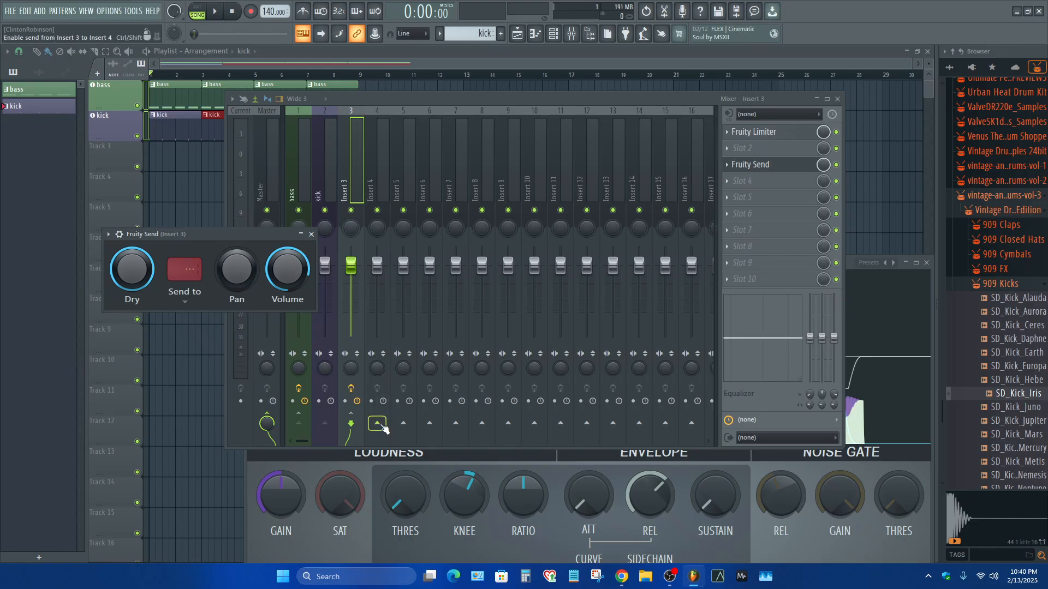
Rename the Insert 3 mixer track as BUS A.
right_click(346, 210)
click(388, 121)
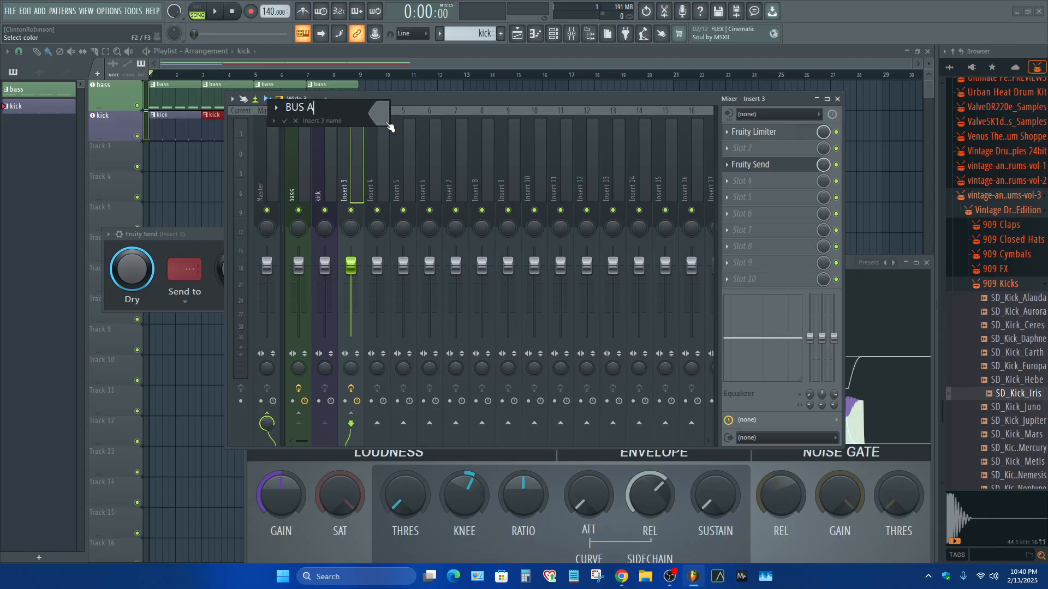
key(Return)
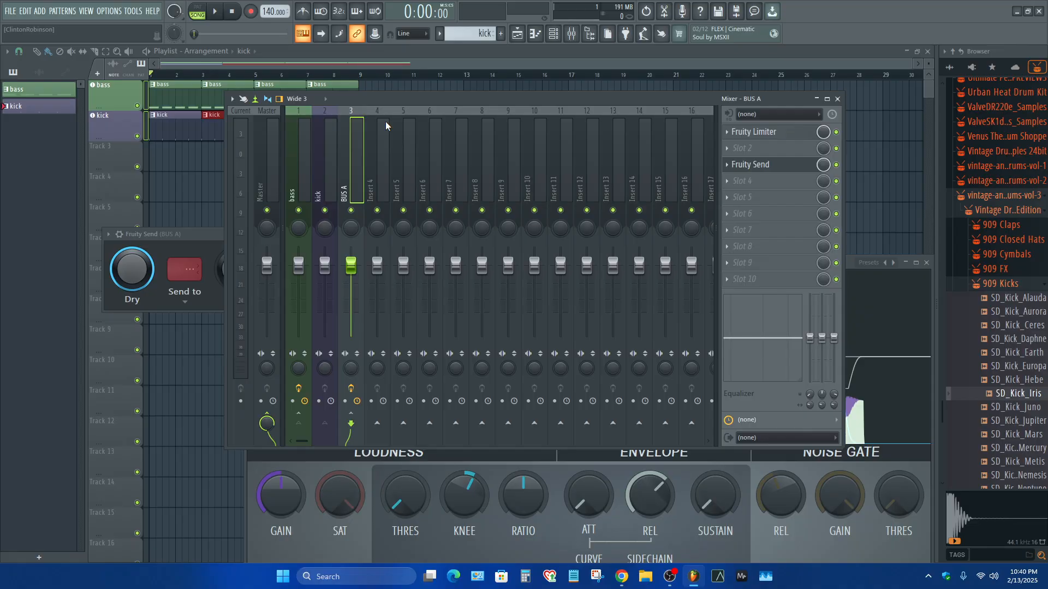
Sidechain BUS A to Insert 4 and move its Fruity Send to effect slot 5.
drag(189, 234, 213, 176)
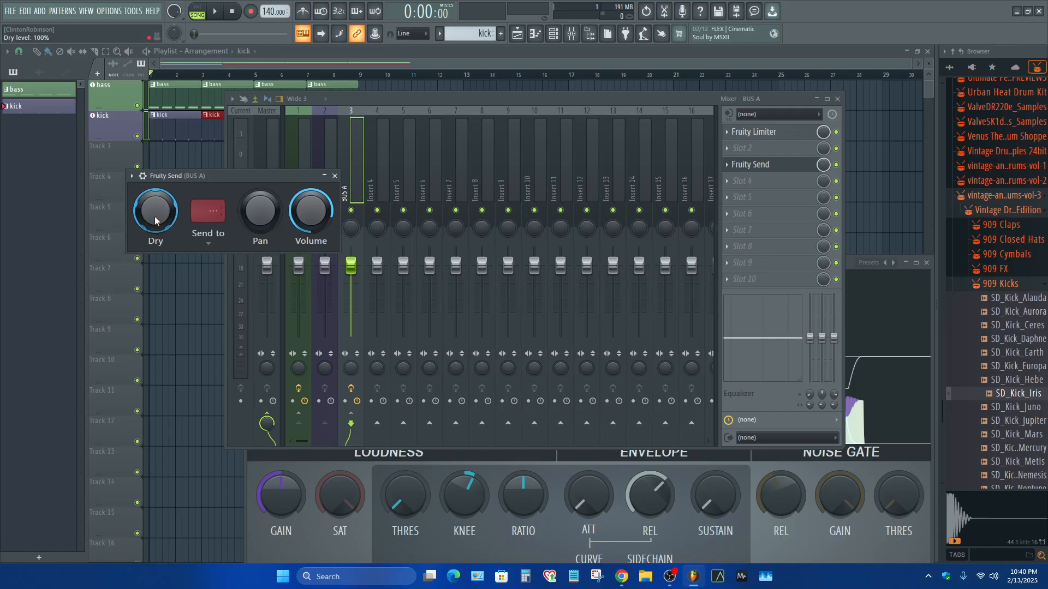
drag(261, 176, 239, 211)
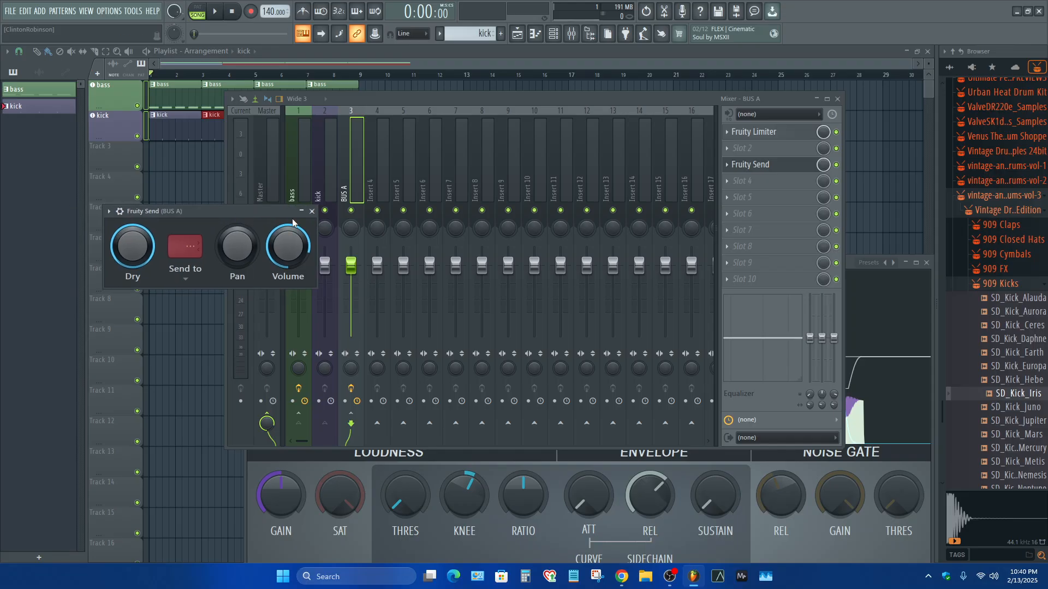
drag(785, 164, 782, 217)
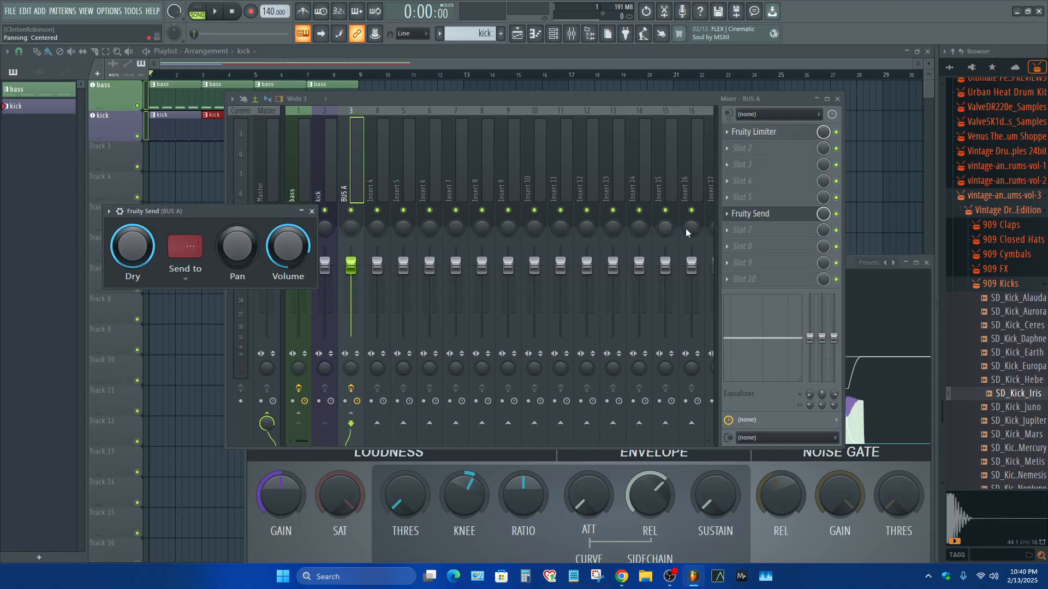
click(762, 216)
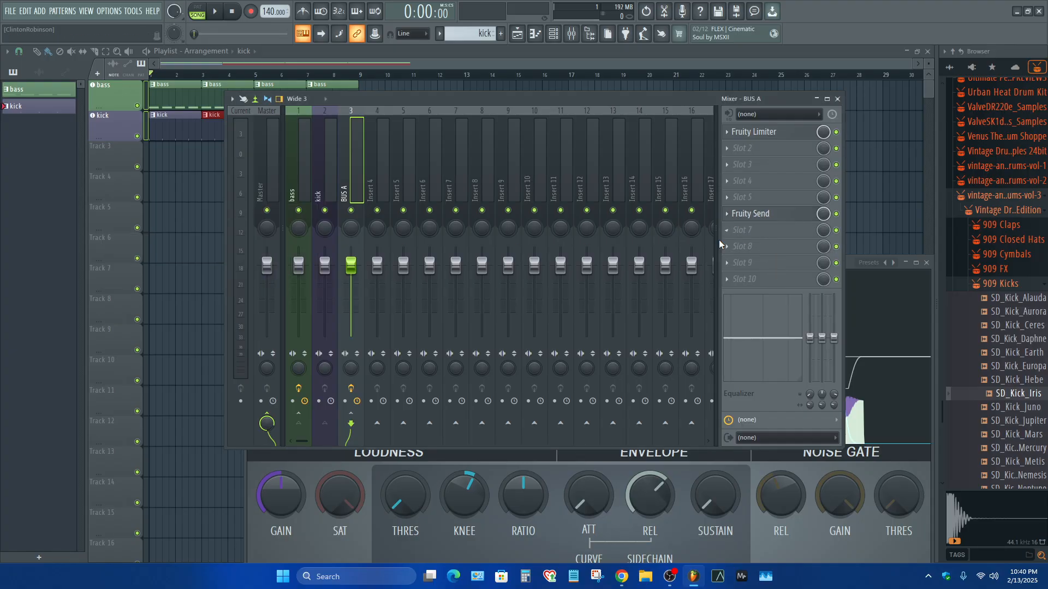
right_click(377, 424)
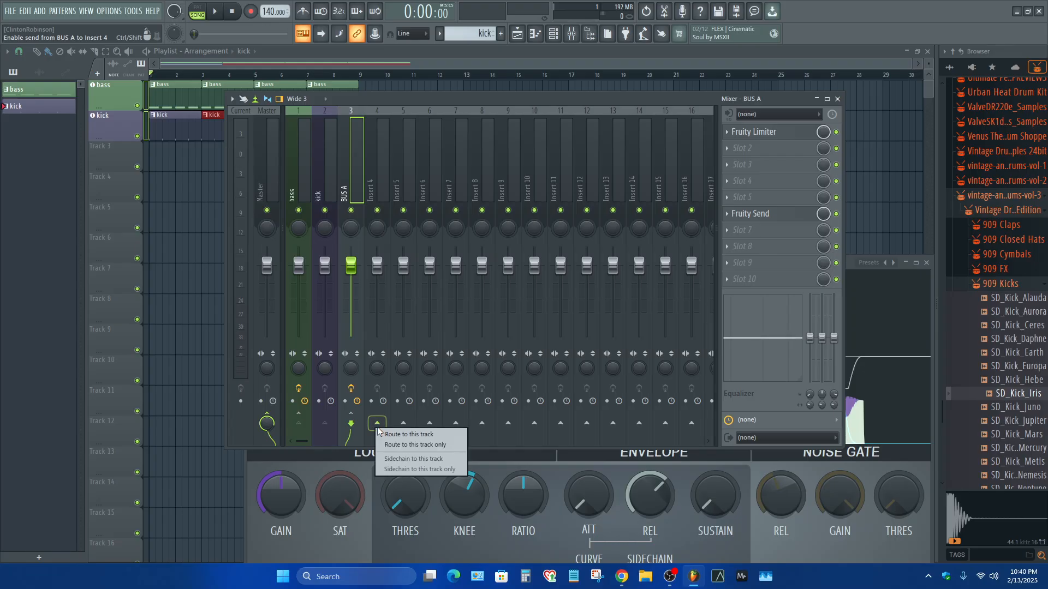
click(414, 459)
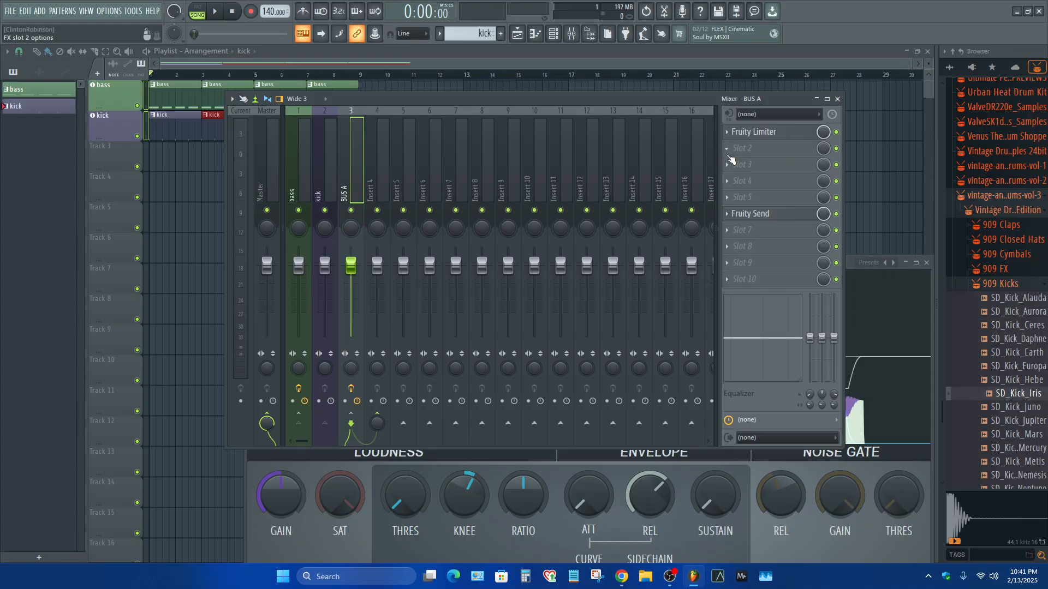
drag(767, 218, 769, 202)
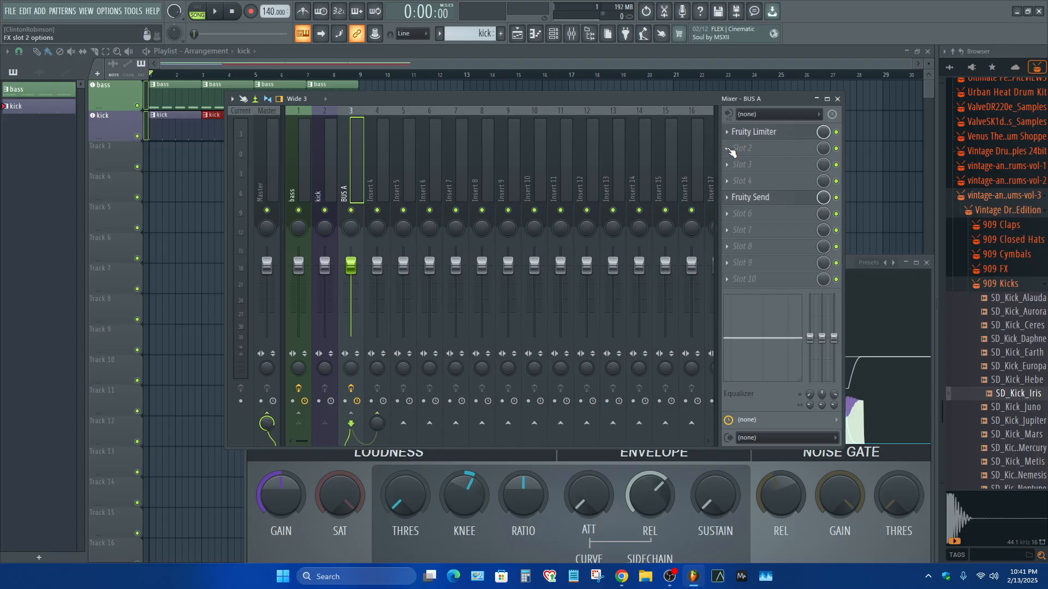
click(732, 151)
click(278, 288)
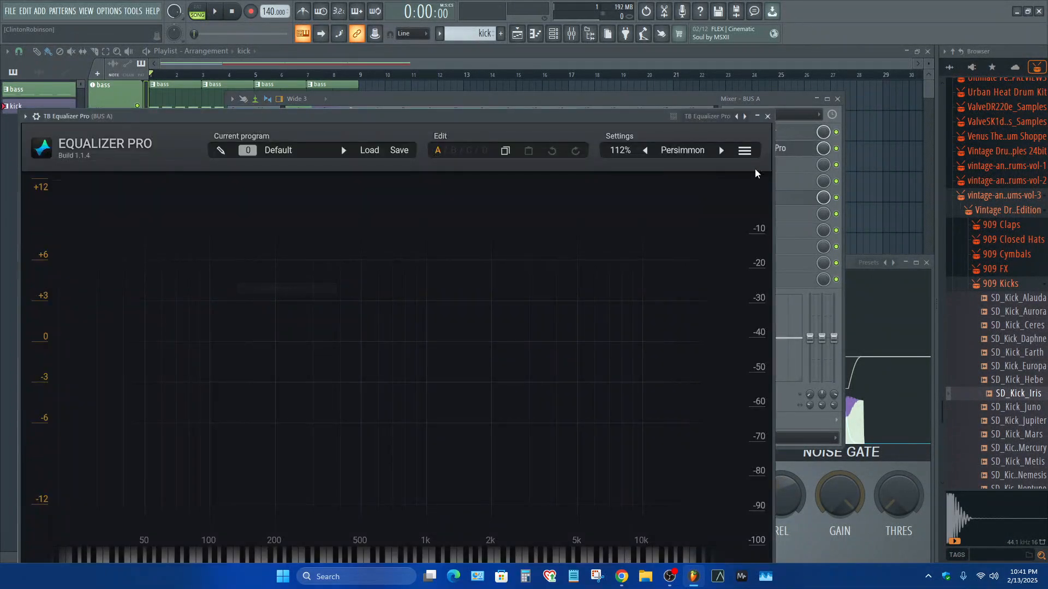
click(768, 115)
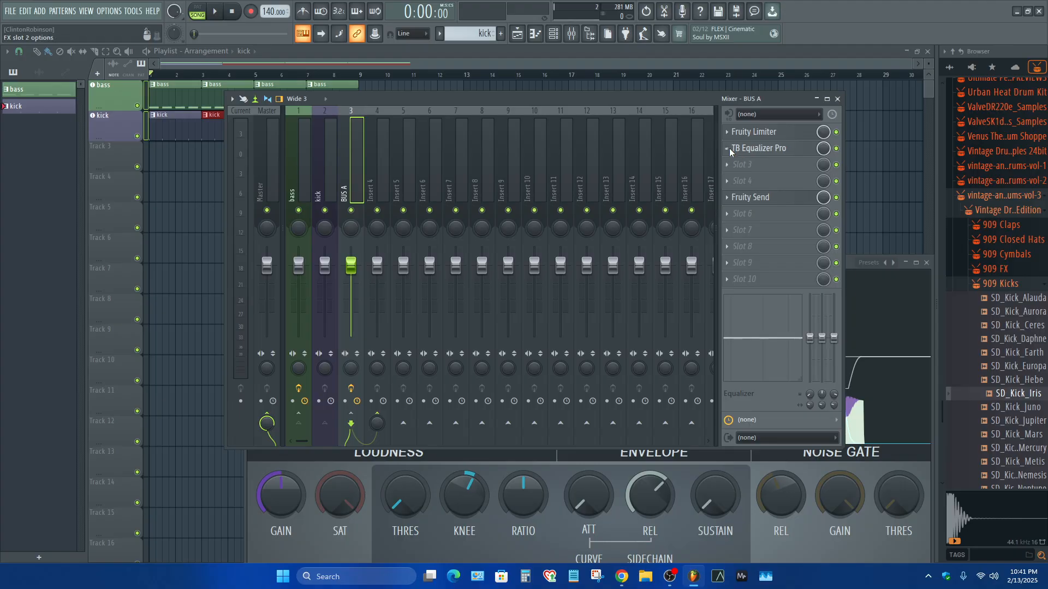
Replace the effect in slot 2 of BUS A with Fruity Parametric EQ 2 and play the arrangement briefly.
click(731, 151)
click(738, 176)
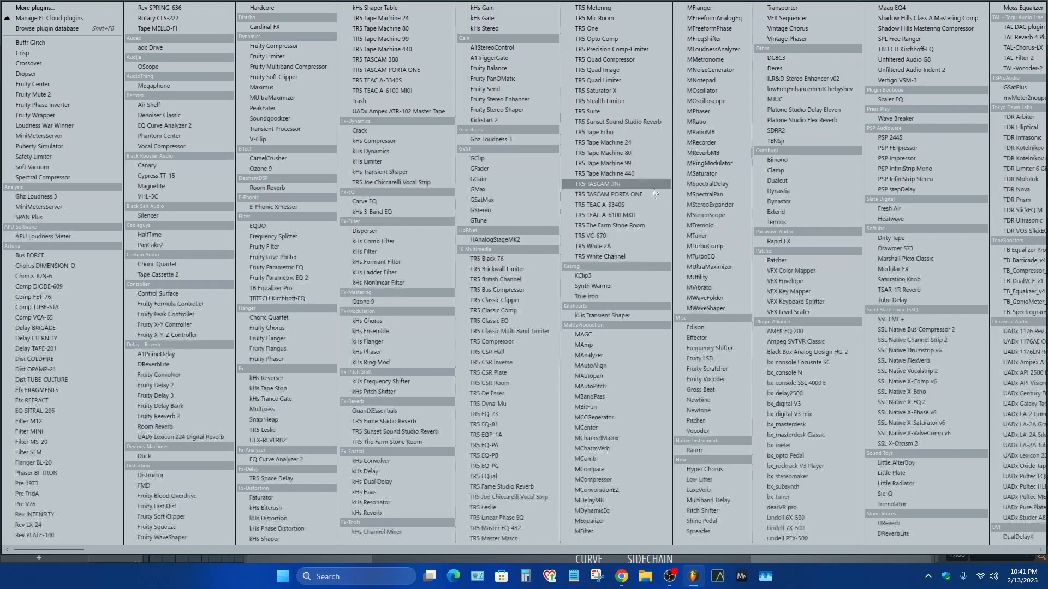
click(286, 278)
drag(519, 123, 610, 178)
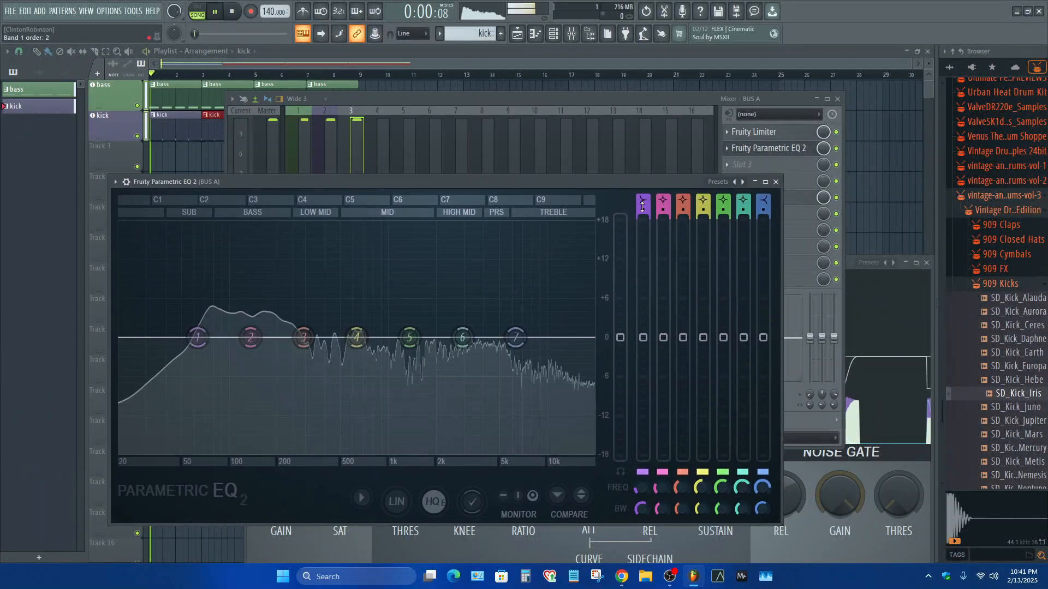
key(space)
Apply the High Pass Filter preset to the BUS A equalizer and raise its cutoff to about 200 Hz during playback.
click(735, 182)
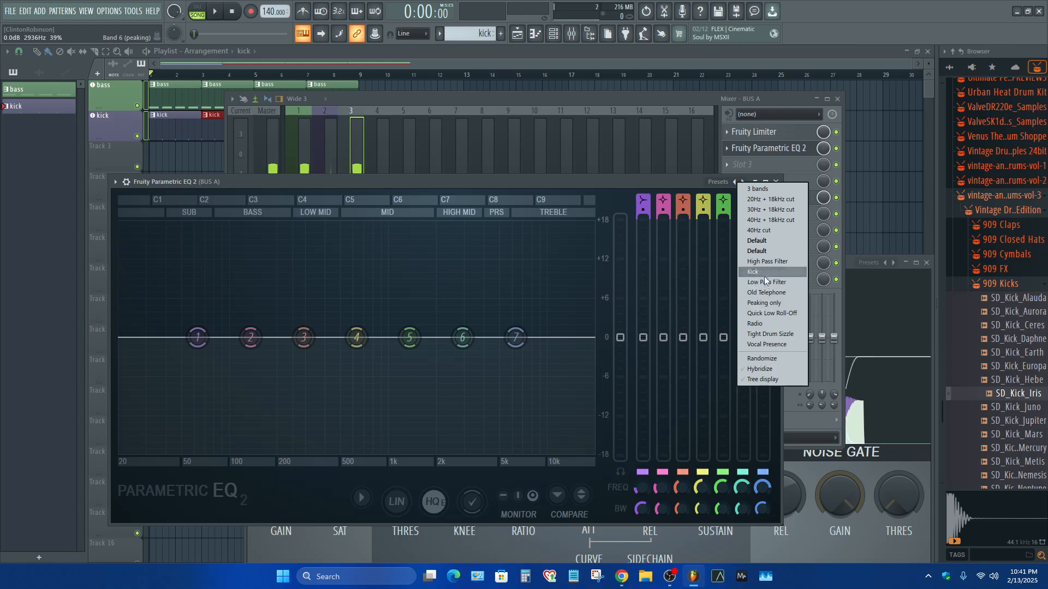
click(771, 262)
key(space)
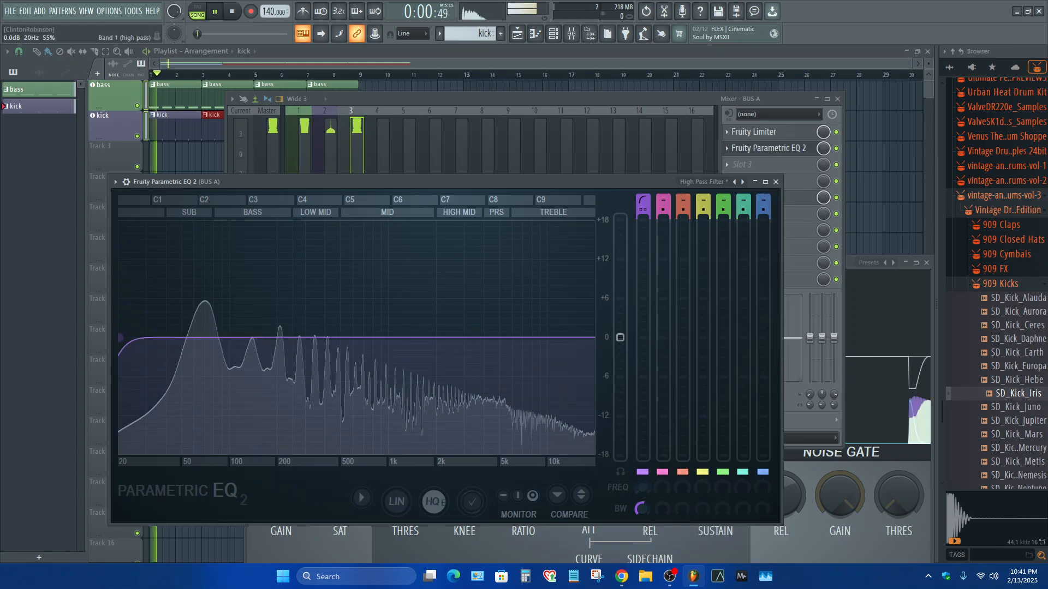
mouse_move(642, 487)
mouse_down()
mouse_move(641, 475)
mouse_move(640, 487)
mouse_up()
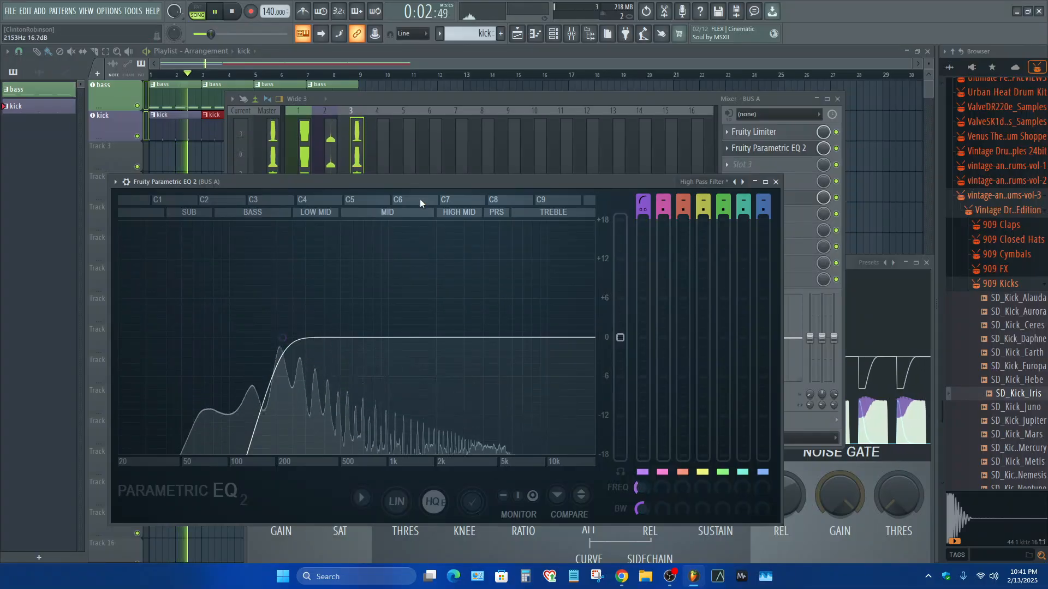
drag(403, 181, 256, 440)
key(space)
Set BUS A's Fruity Send to target Insert 4 and play the arrangement briefly to check the routing.
click(772, 204)
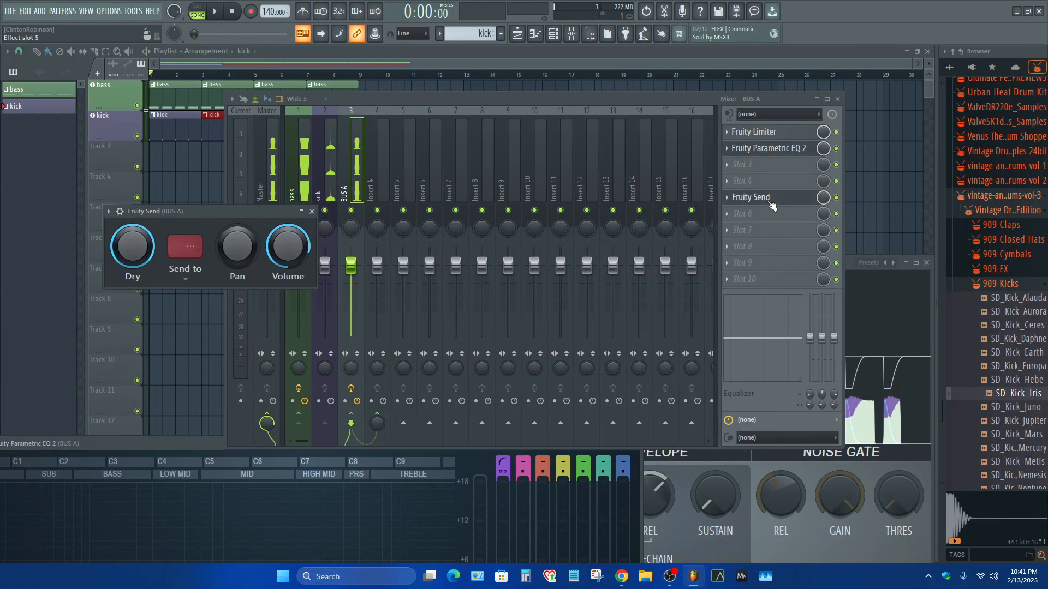
click(185, 247)
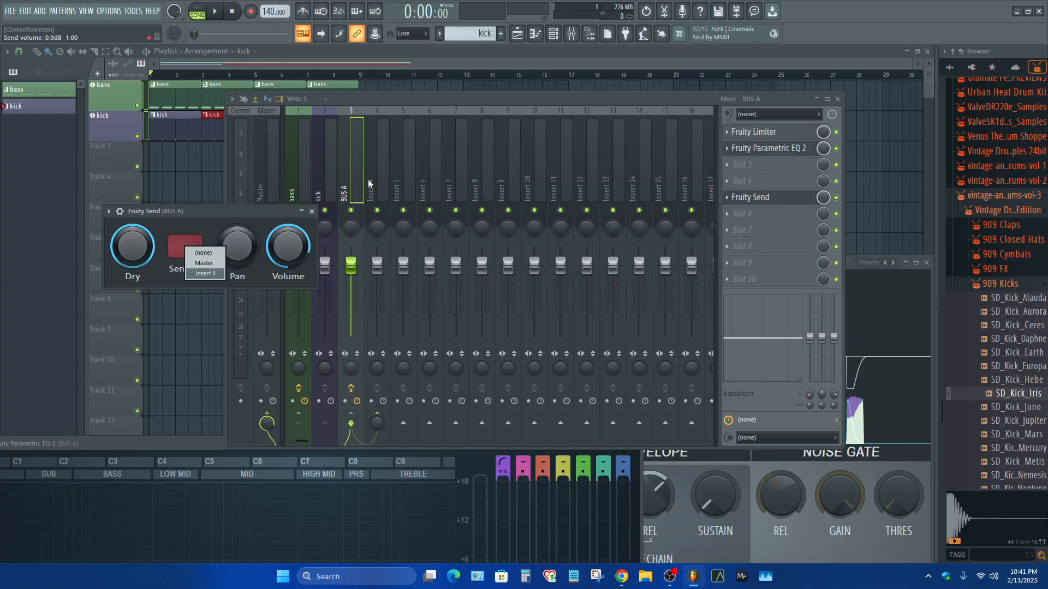
click(203, 273)
key(space)
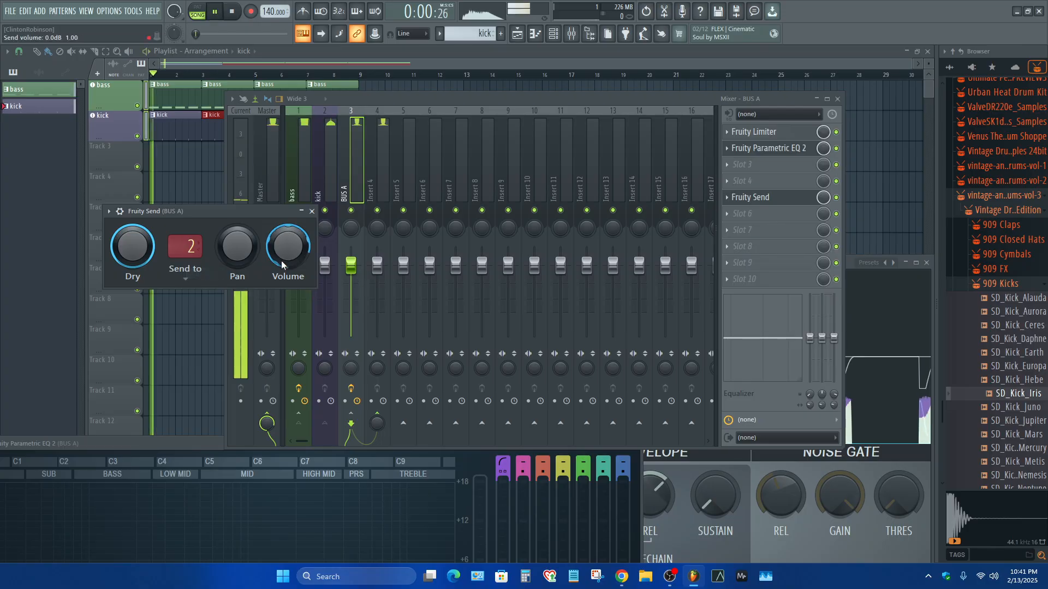
drag(229, 218, 140, 185)
key(space)
Reorder the BUS A effects so Fruity Send sits in slot 4 and Fruity Parametric EQ 2 in slot 5, checking the sound in playback.
drag(753, 149, 753, 214)
key(space)
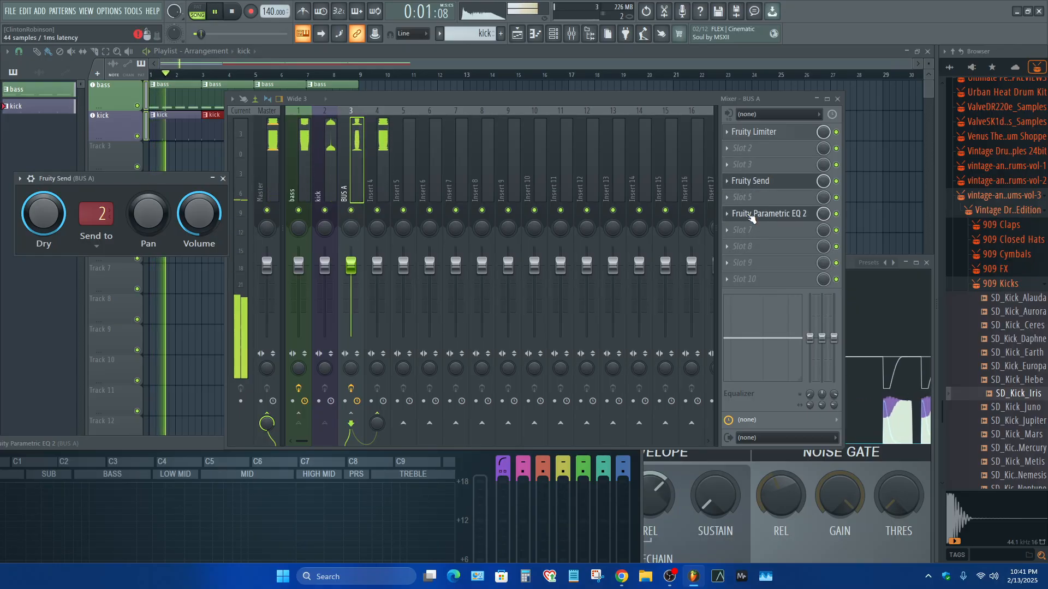
key(space)
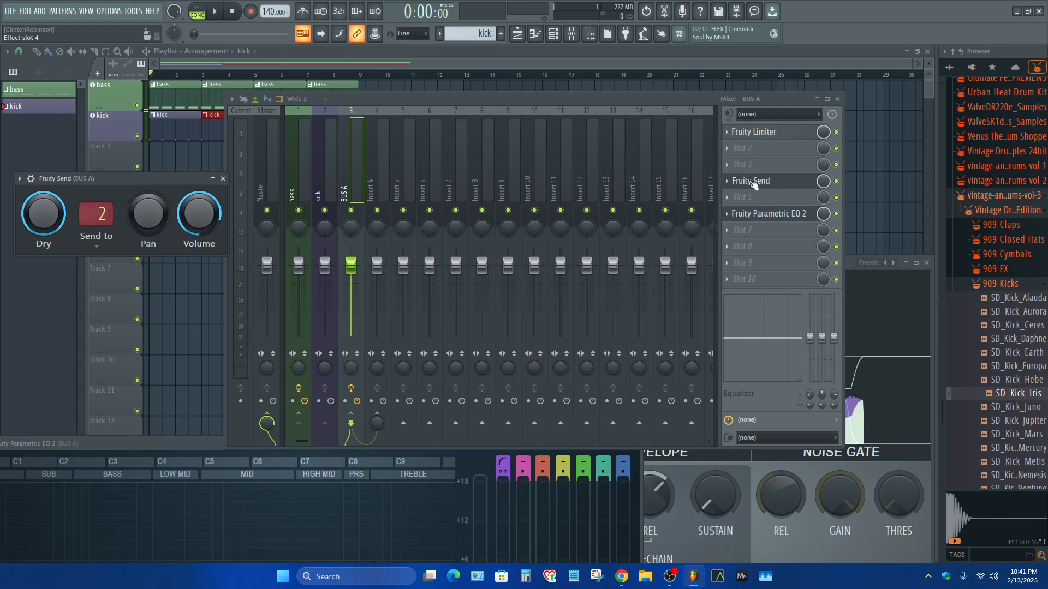
click(761, 214)
drag(761, 214, 755, 201)
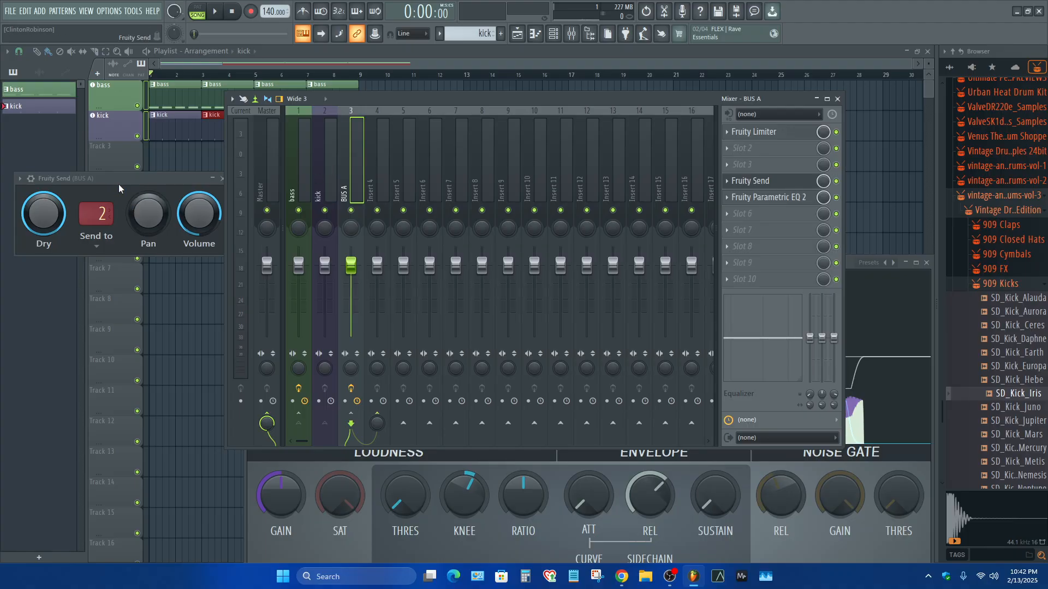
mouse_move(126, 178)
mouse_down()
mouse_move(58, 176)
mouse_move(133, 190)
mouse_up()
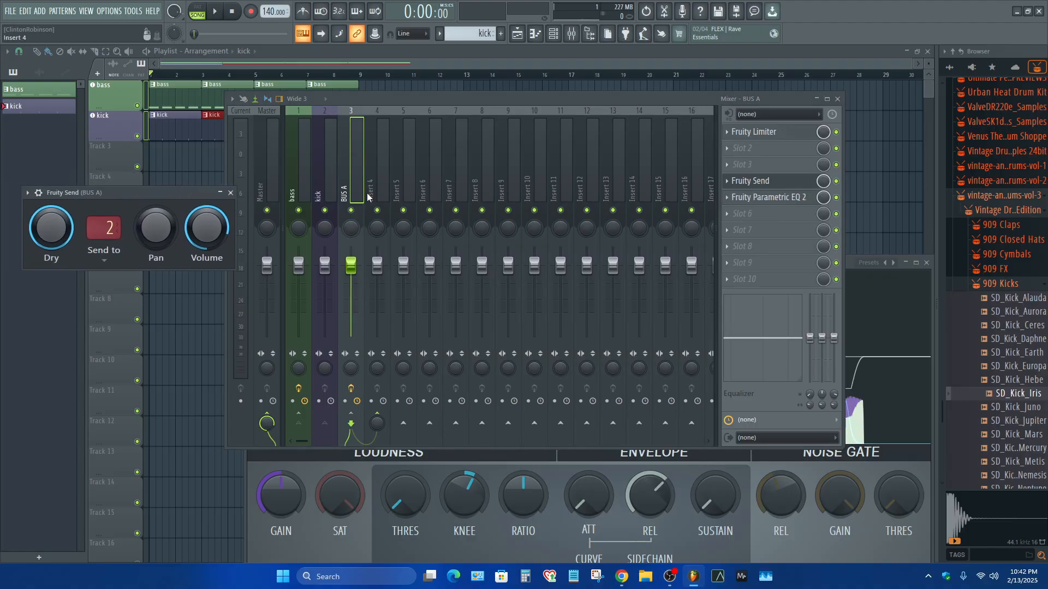
Create an automation clip for the band 1 frequency of the Fruity Parametric EQ 2 on BUS A.
click(756, 198)
drag(378, 449, 507, 209)
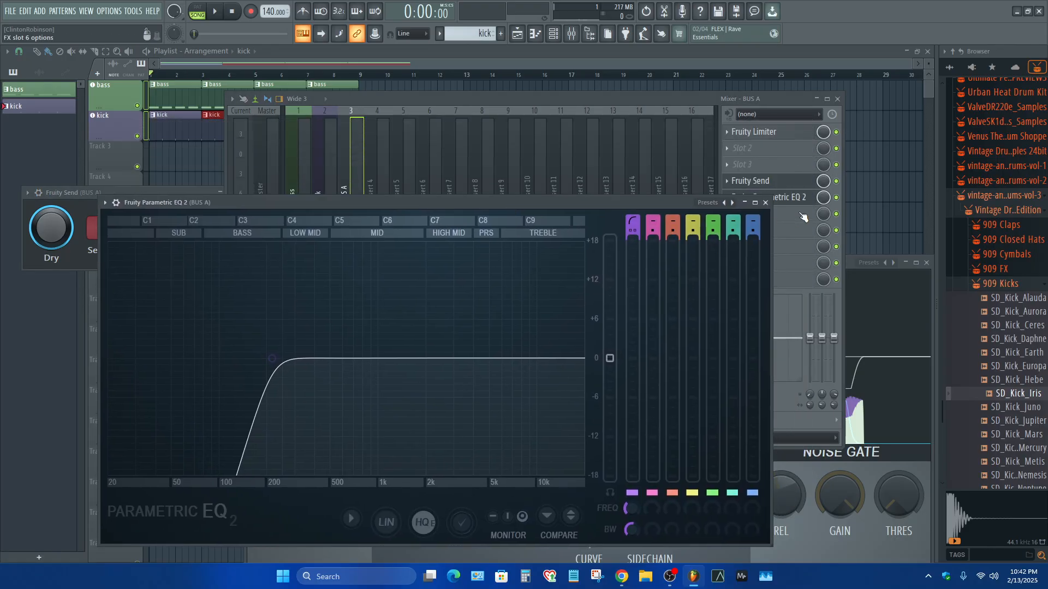
right_click(630, 507)
click(660, 457)
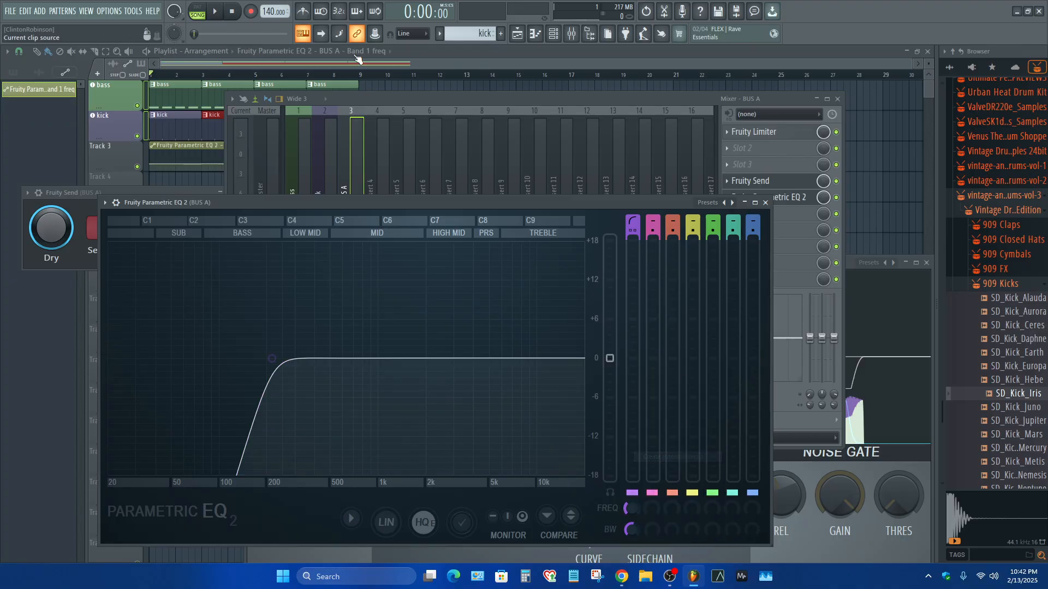
Shape the BUS A band 1 frequency automation to stay at its lowest until bar 7 and ramp up to 100% at bar 9.
click(289, 62)
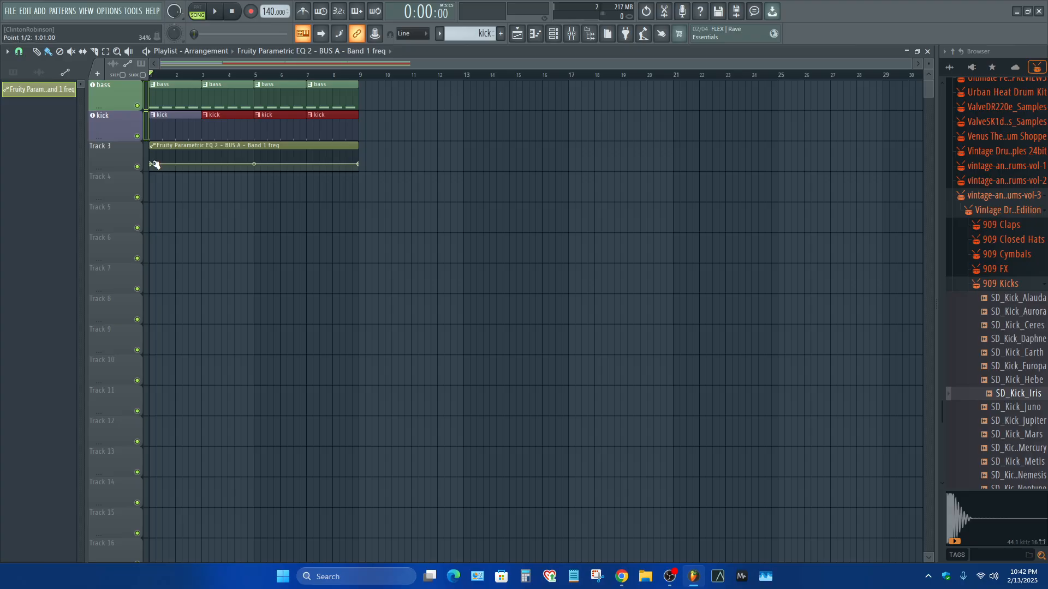
drag(151, 163, 150, 176)
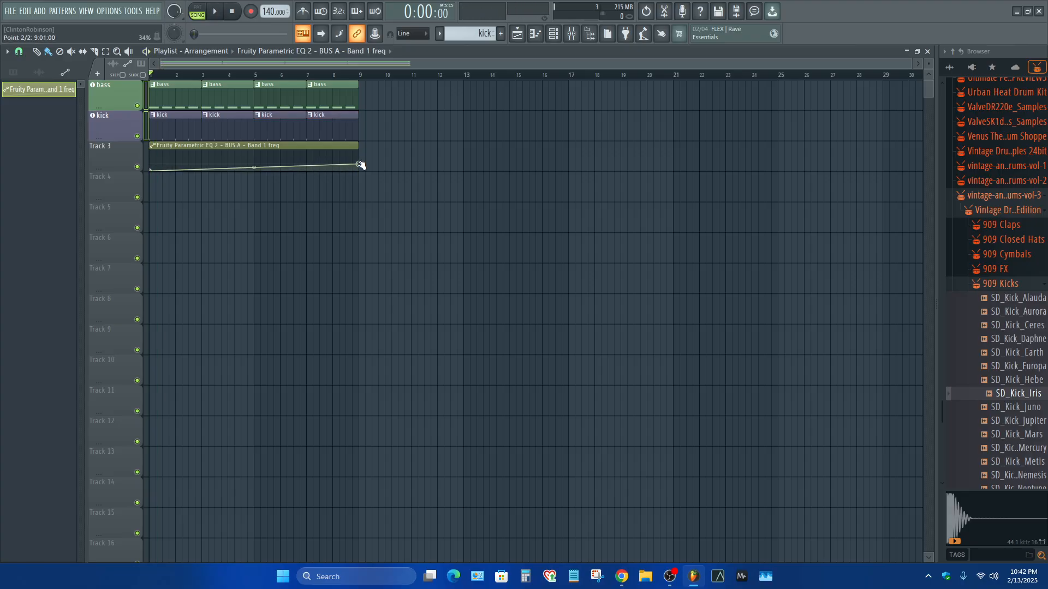
drag(359, 165, 362, 181)
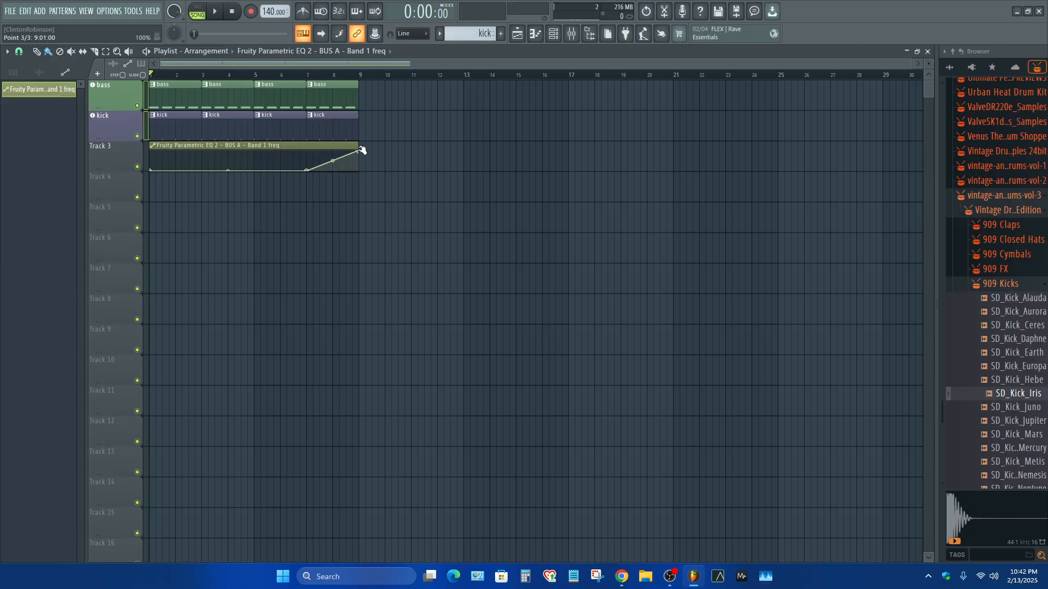
Compare the BUS A and Insert 4 mixer tracks and vary the volume of BUS A's Fruity Send during playback.
click(527, 36)
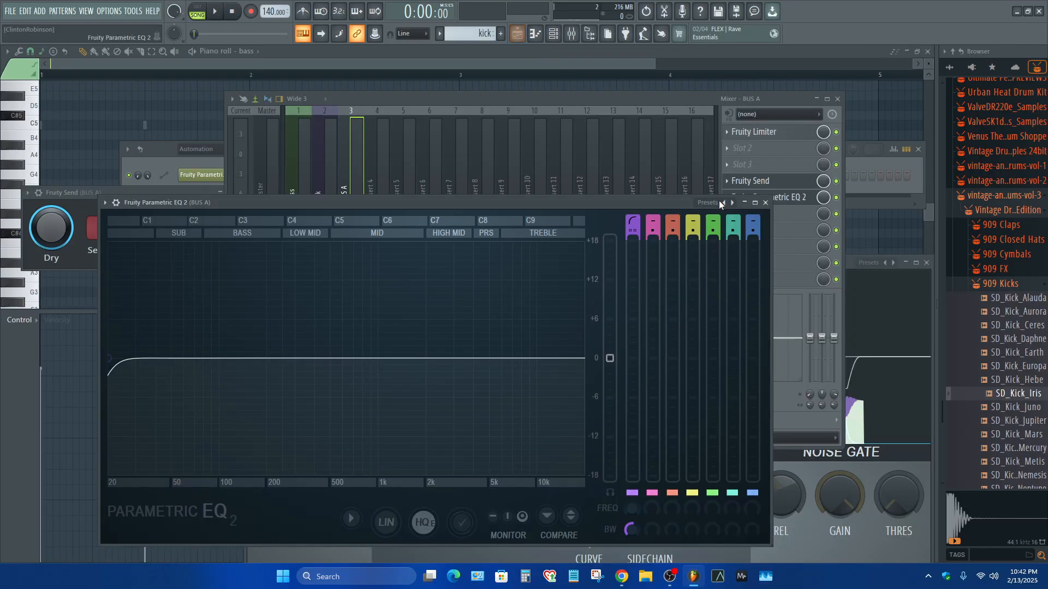
click(625, 98)
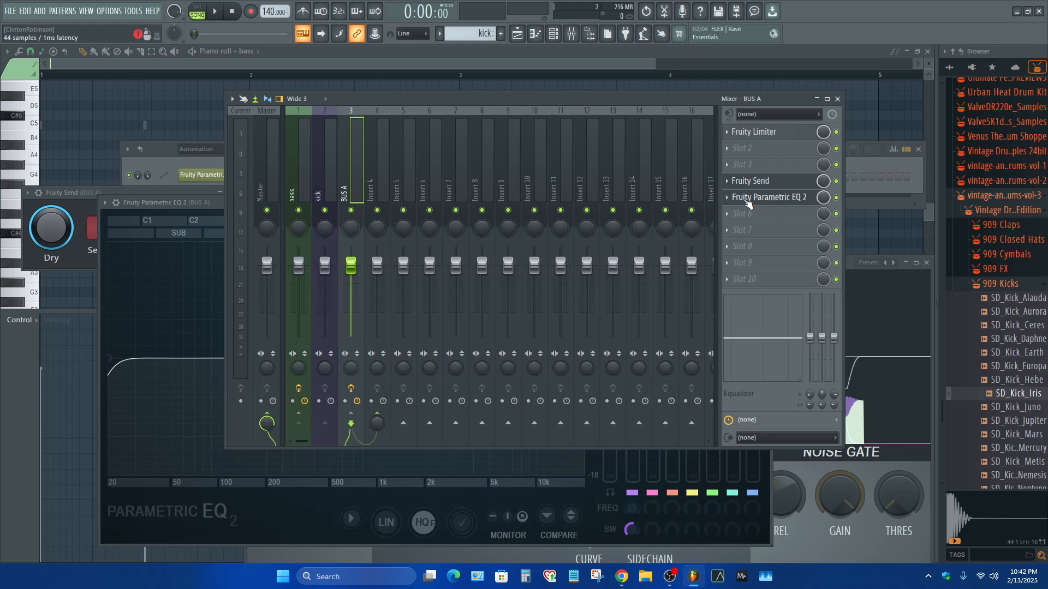
click(378, 184)
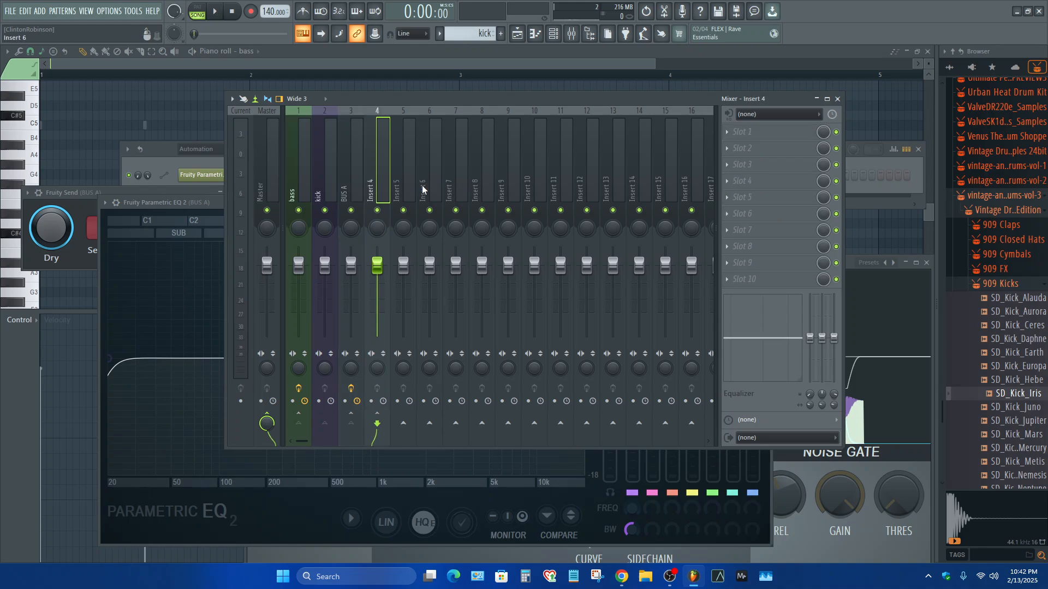
click(349, 191)
click(375, 188)
click(352, 194)
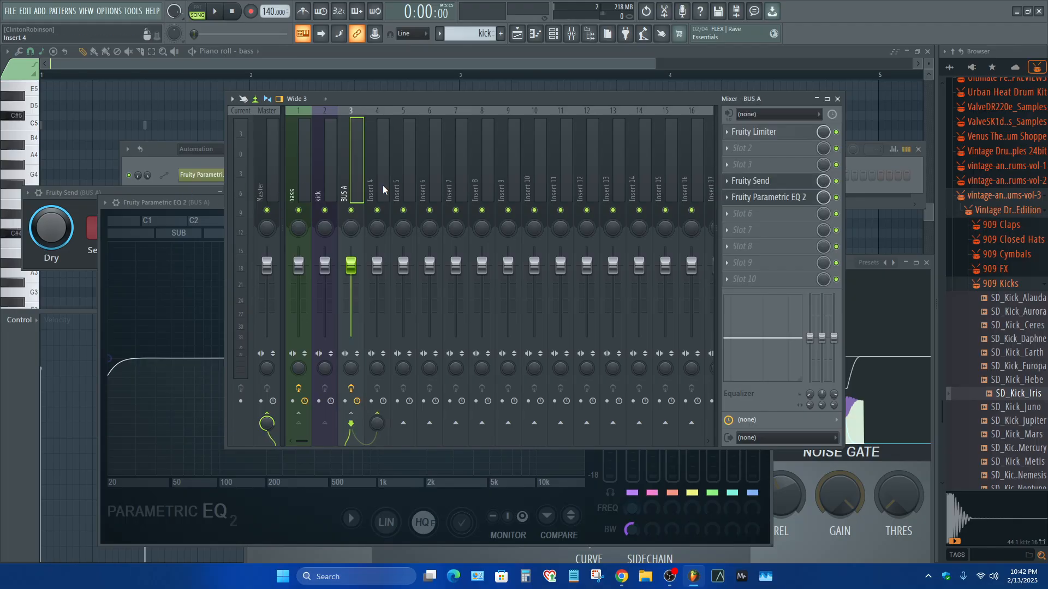
drag(101, 195, 169, 156)
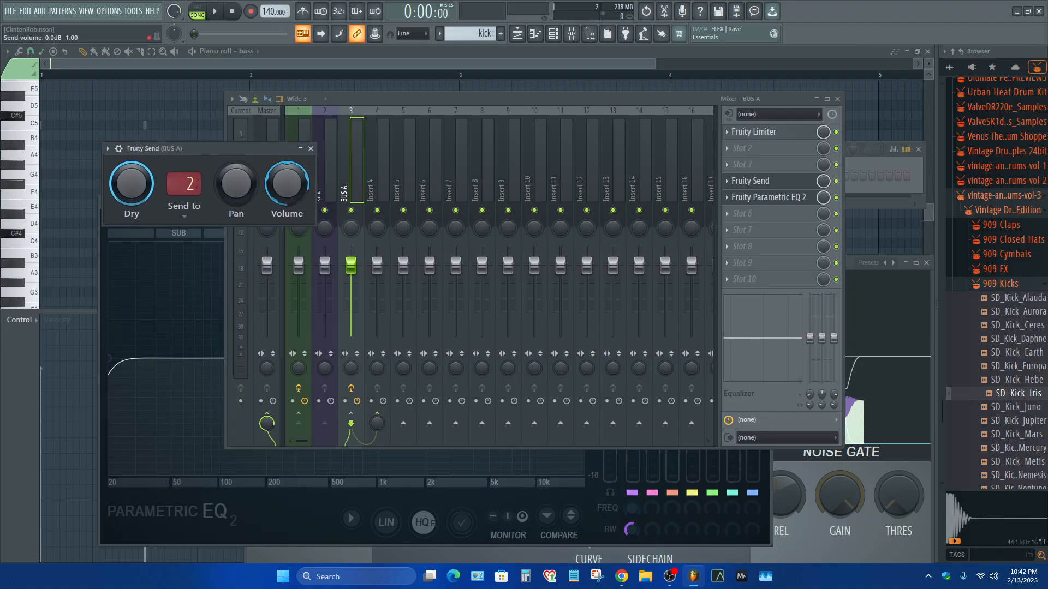
key(space)
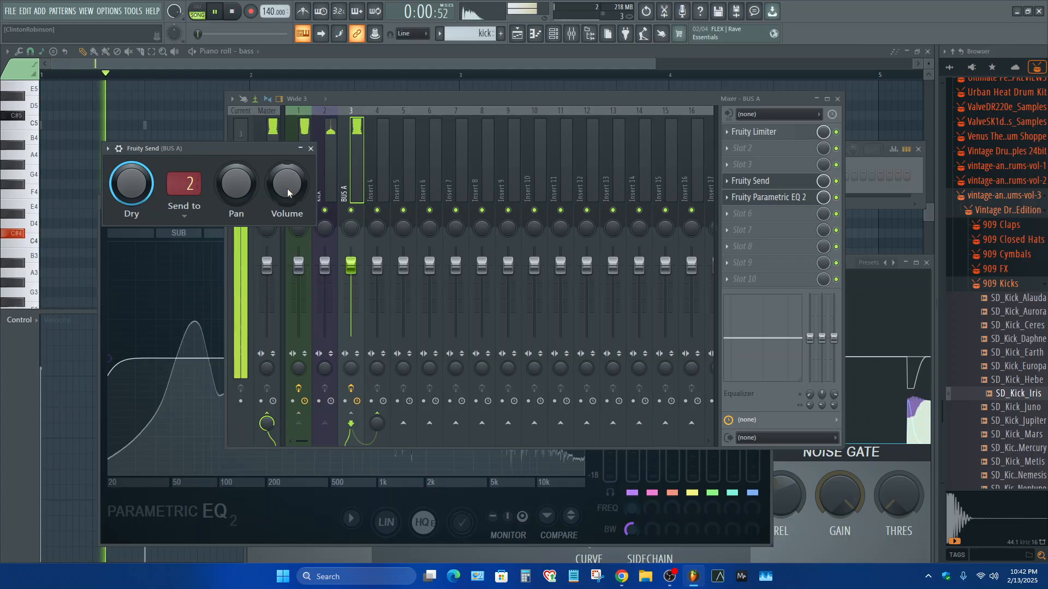
drag(287, 188, 287, 158)
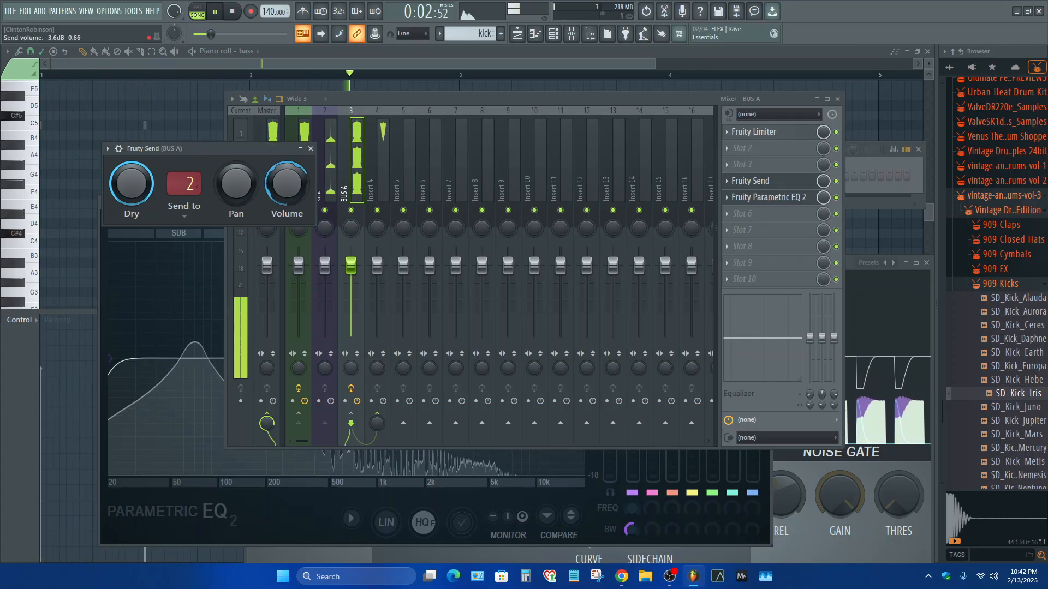
key(space)
drag(303, 195, 303, 246)
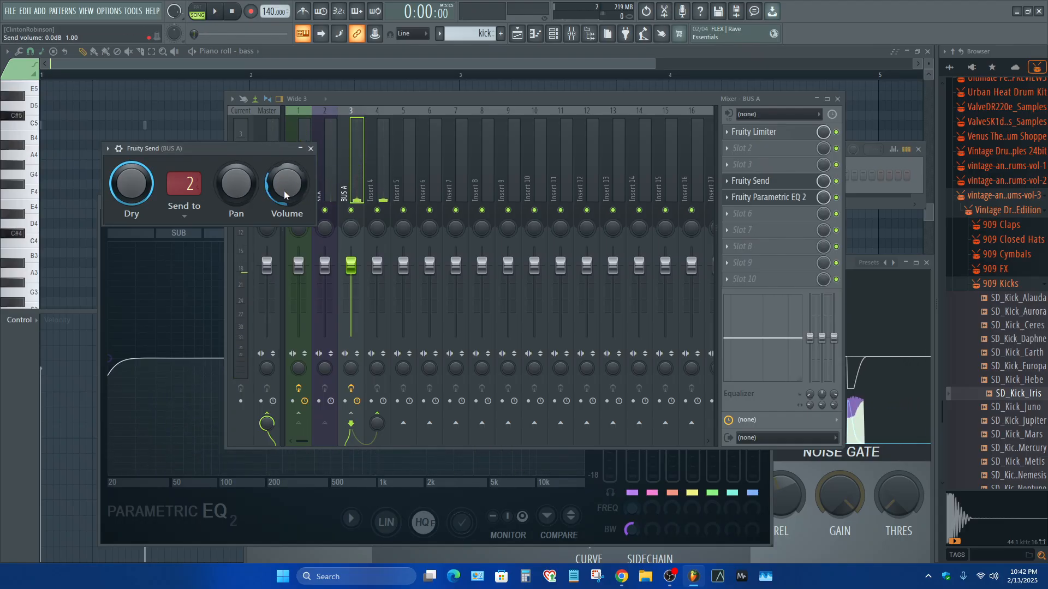
click(360, 51)
click(517, 33)
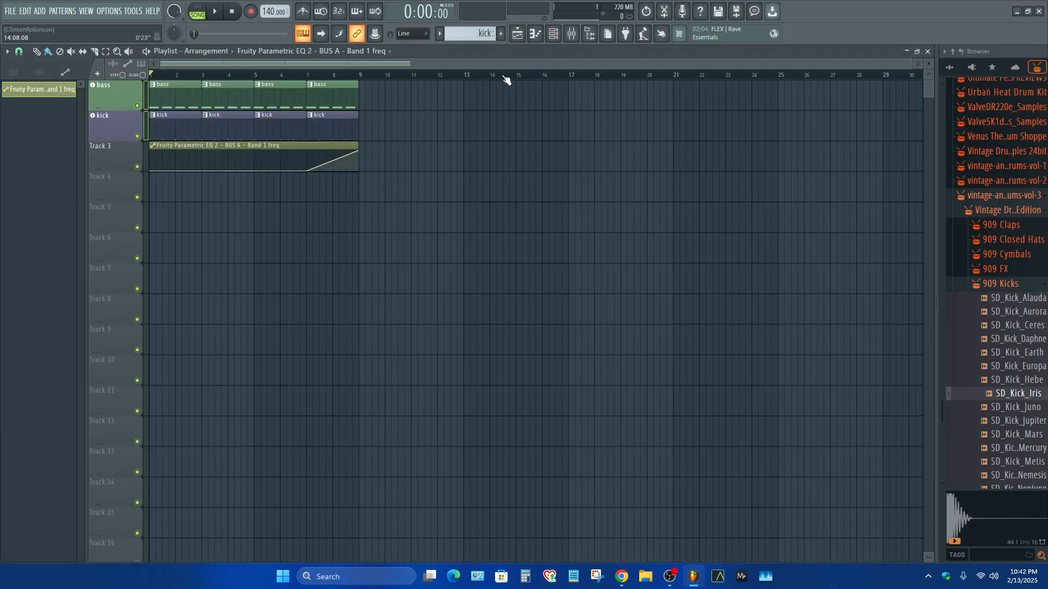
click(573, 35)
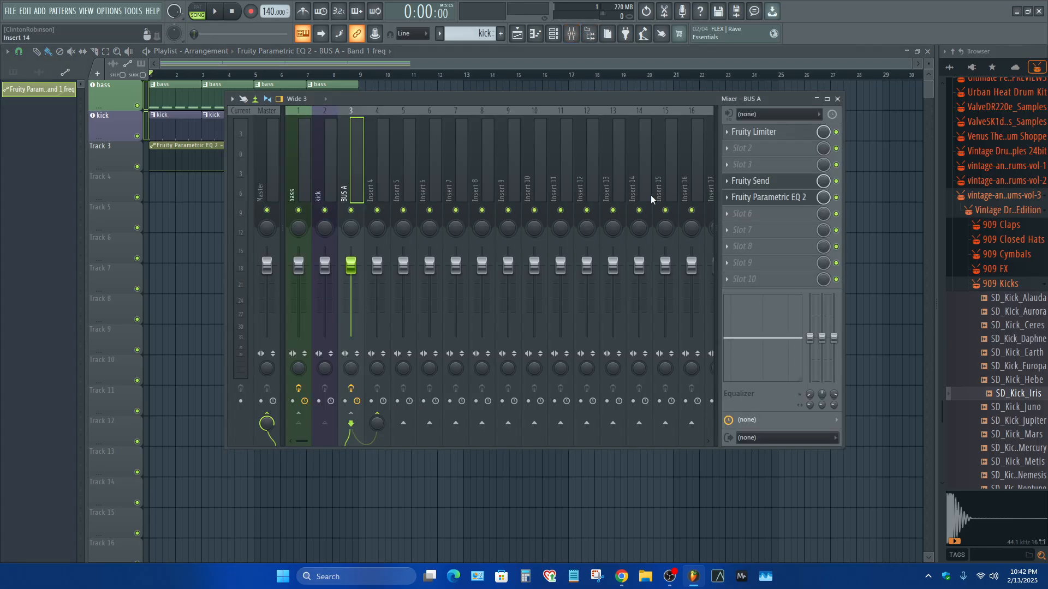
key(F9)
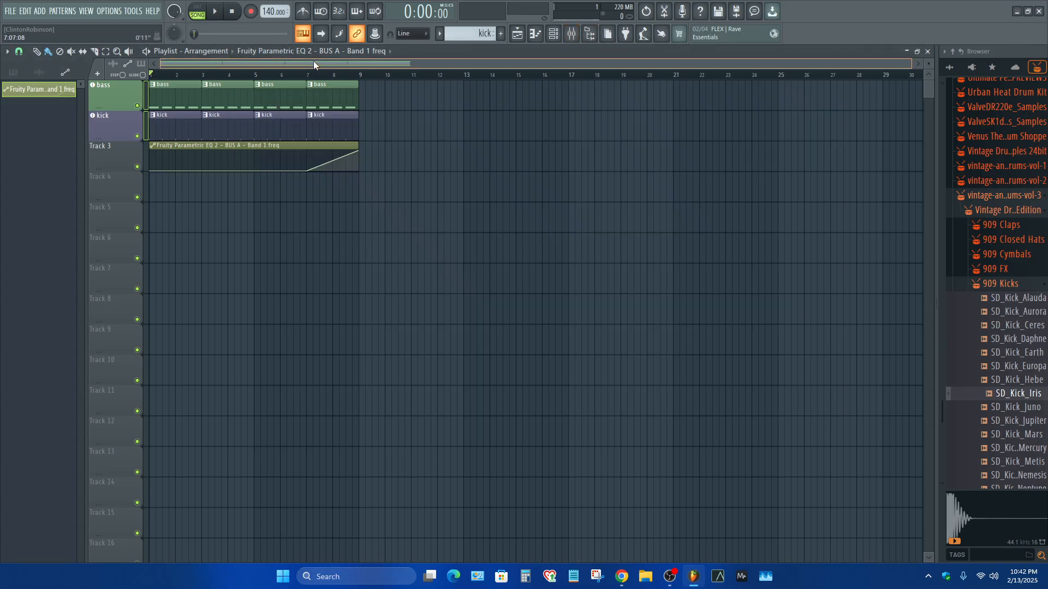
click(552, 33)
click(515, 37)
Add Fruity Parametric EQ 2 to the first effect slot of Insert 4 and apply its Low Pass Filter preset.
click(572, 34)
click(374, 190)
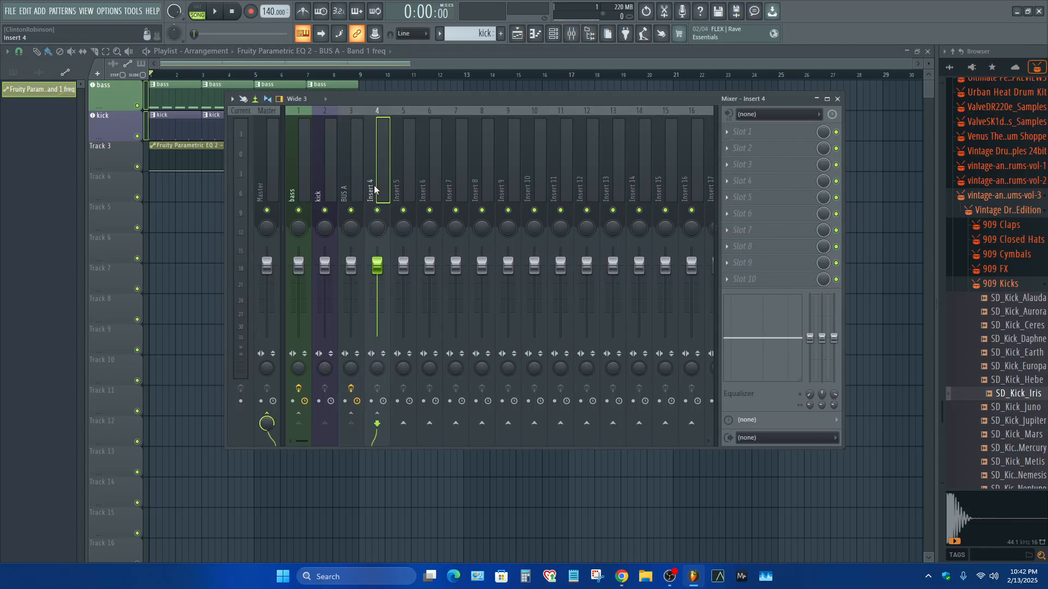
click(733, 139)
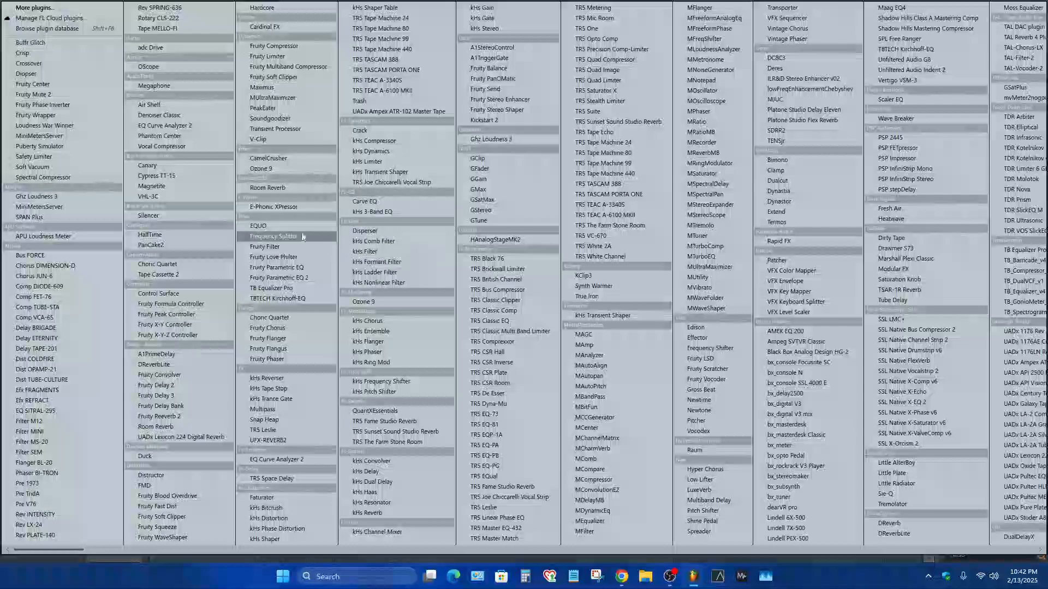
click(286, 275)
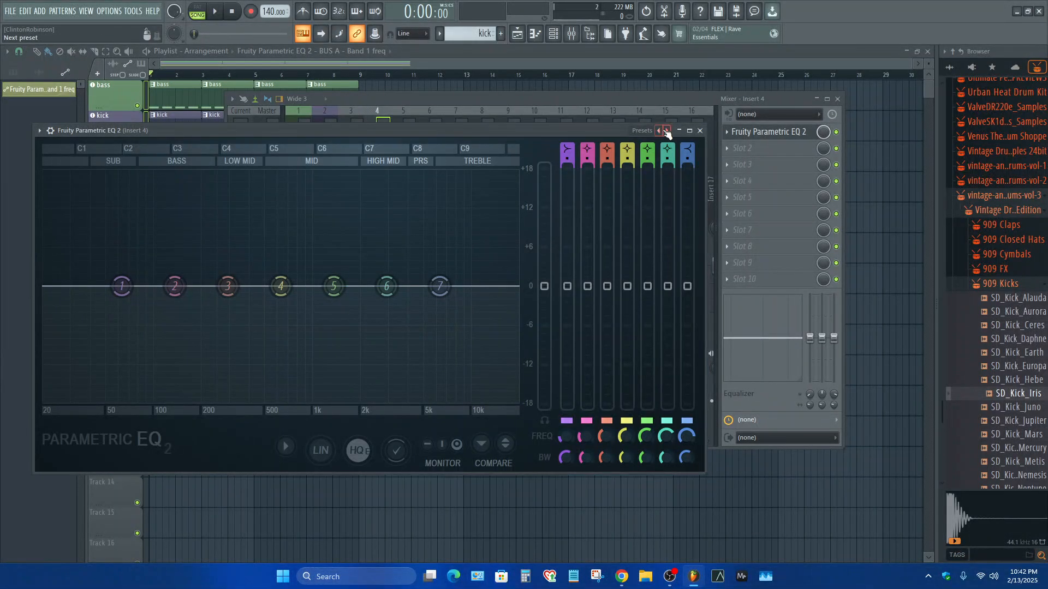
click(665, 131)
click(702, 231)
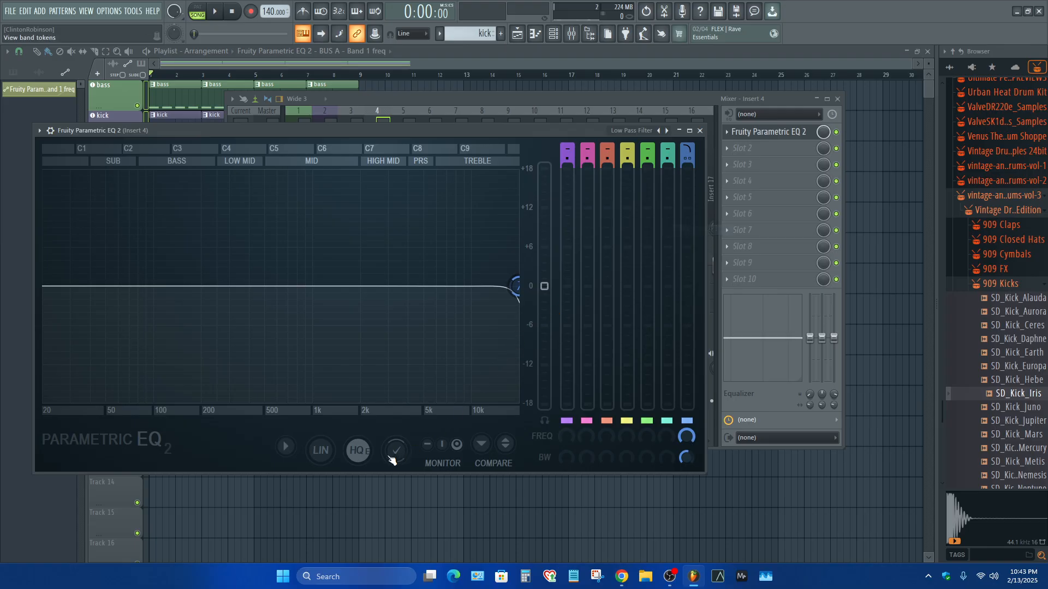
Create an automation clip for the Insert 4 equalizer's band 7 frequency and shape it as a curved rise from low at bar 1 to bar 7.
right_click(686, 436)
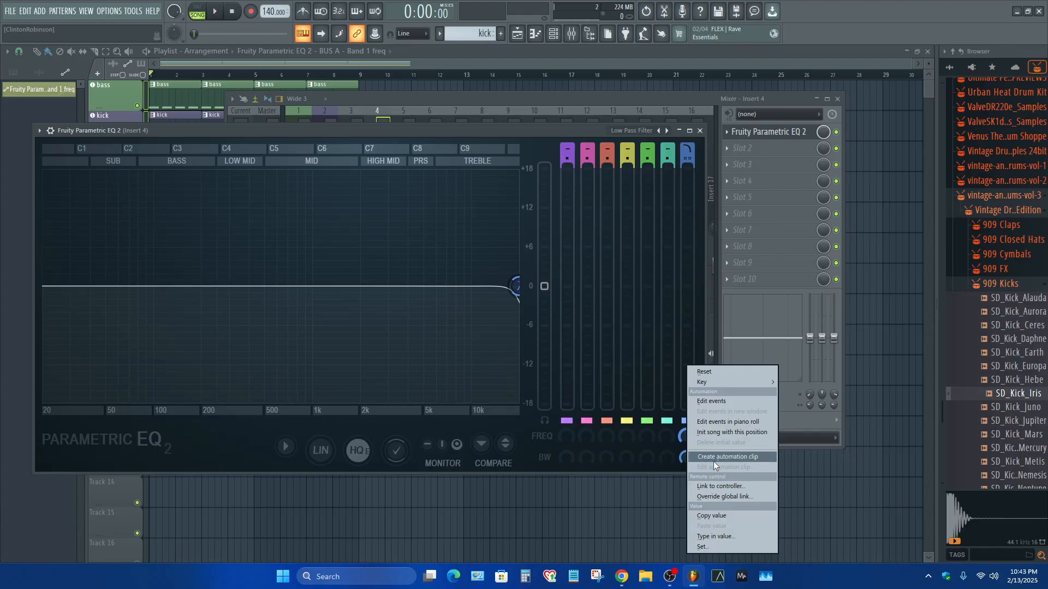
click(712, 457)
click(358, 62)
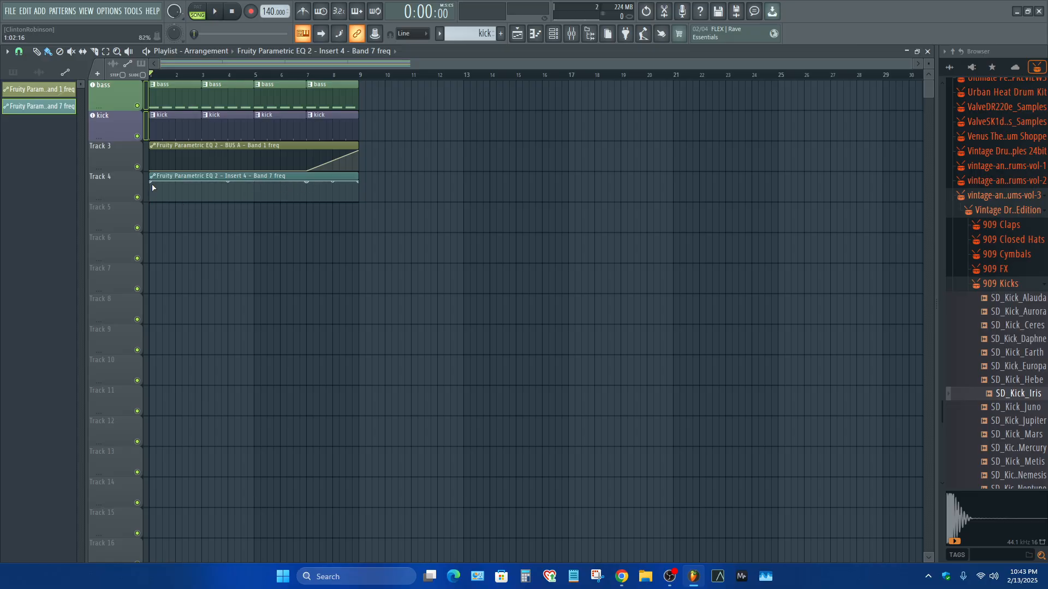
drag(151, 188, 222, 204)
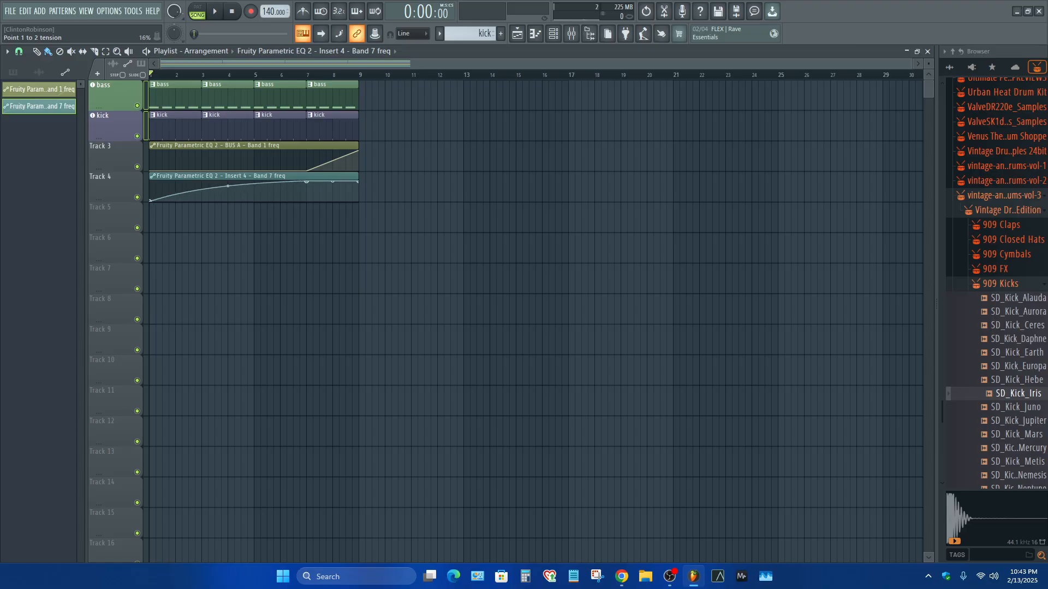
click(518, 35)
click(517, 35)
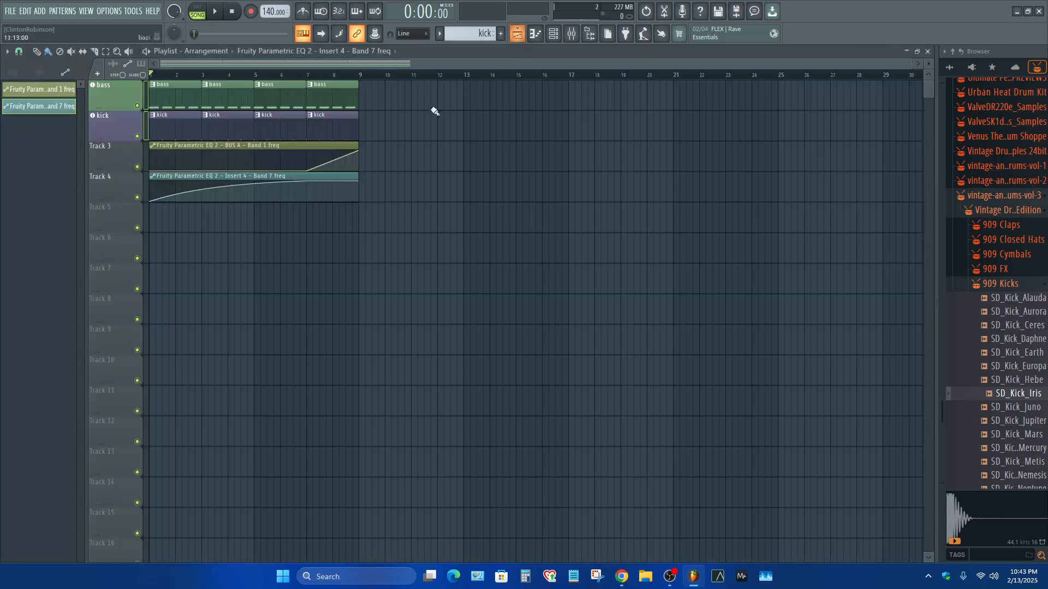
Move the band 7 frequency automation clip to bar 9 and duplicate all bass and kick clips from bar 9 onward.
drag(230, 179, 440, 179)
drag(343, 127, 183, 127)
drag(343, 101, 156, 124)
drag(157, 125, 380, 119)
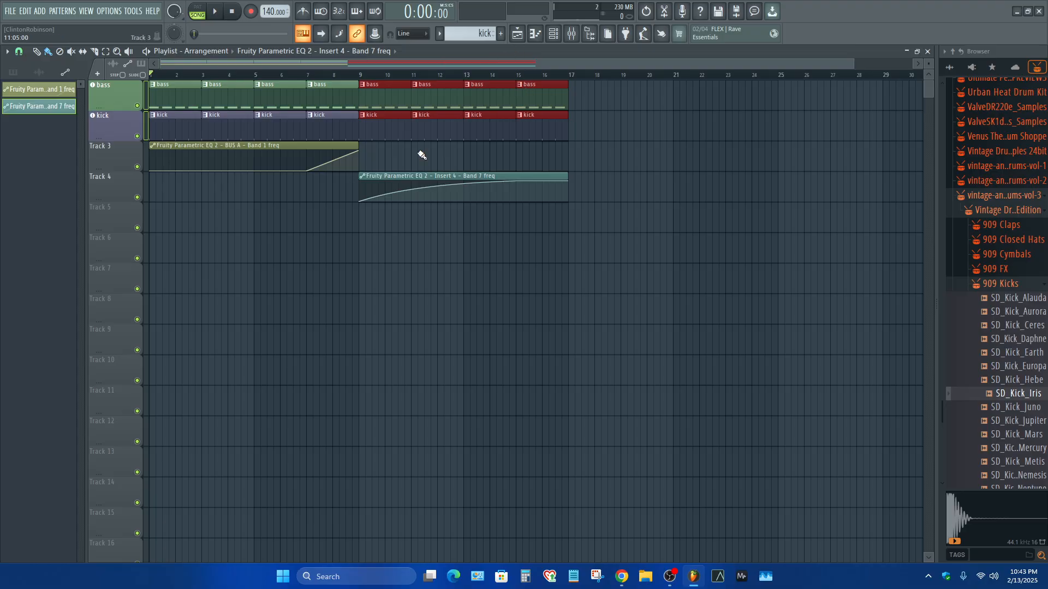
Swap the automation clips so Insert 4's band 7 starts at bar 1 and BUS A's band 1 at bar 9, and play the arrangement.
drag(429, 176, 199, 175)
drag(241, 146, 452, 142)
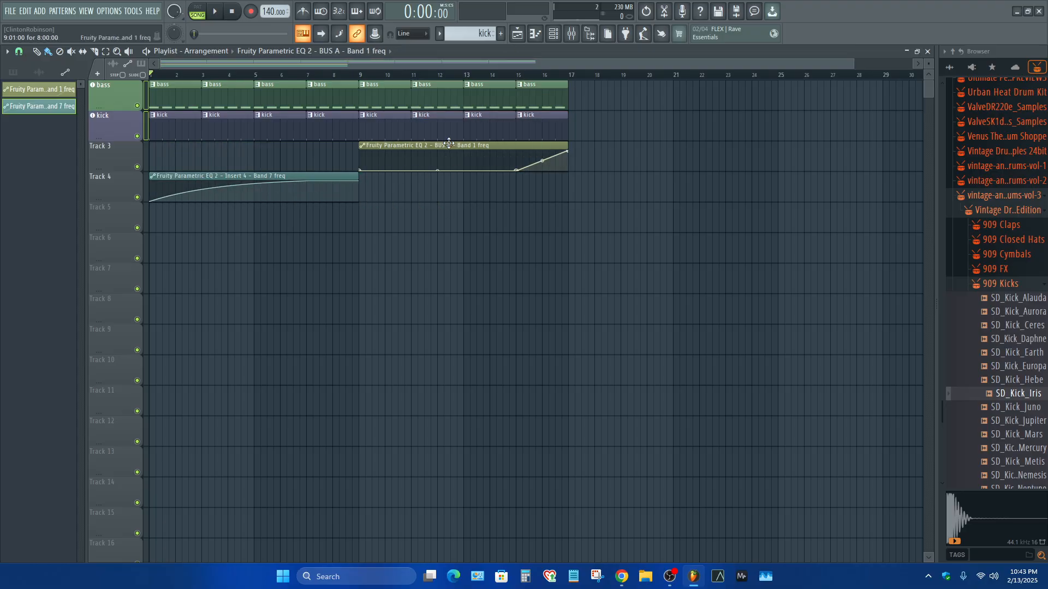
click(521, 37)
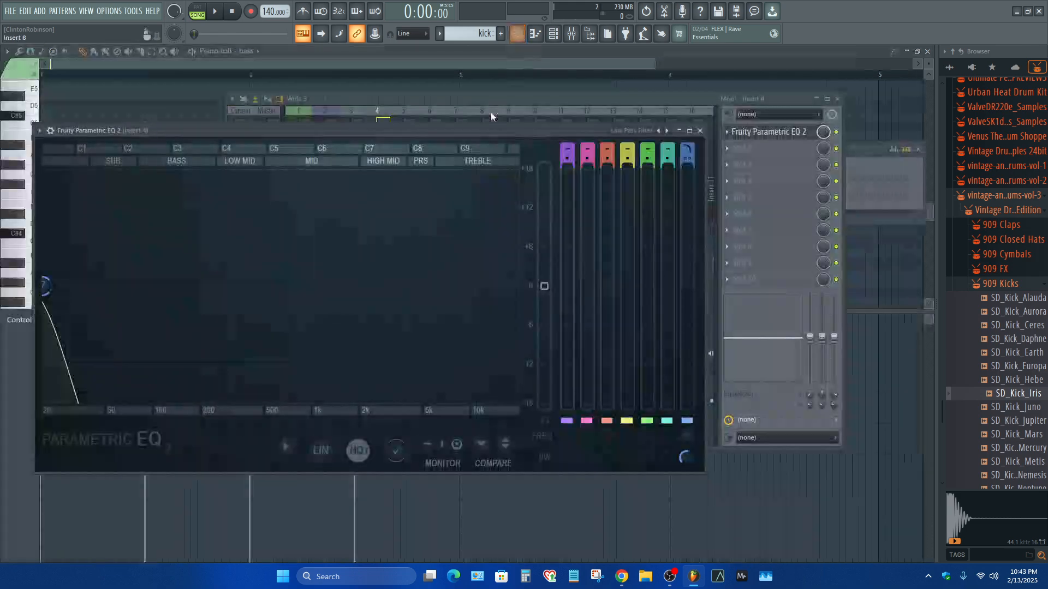
key(space)
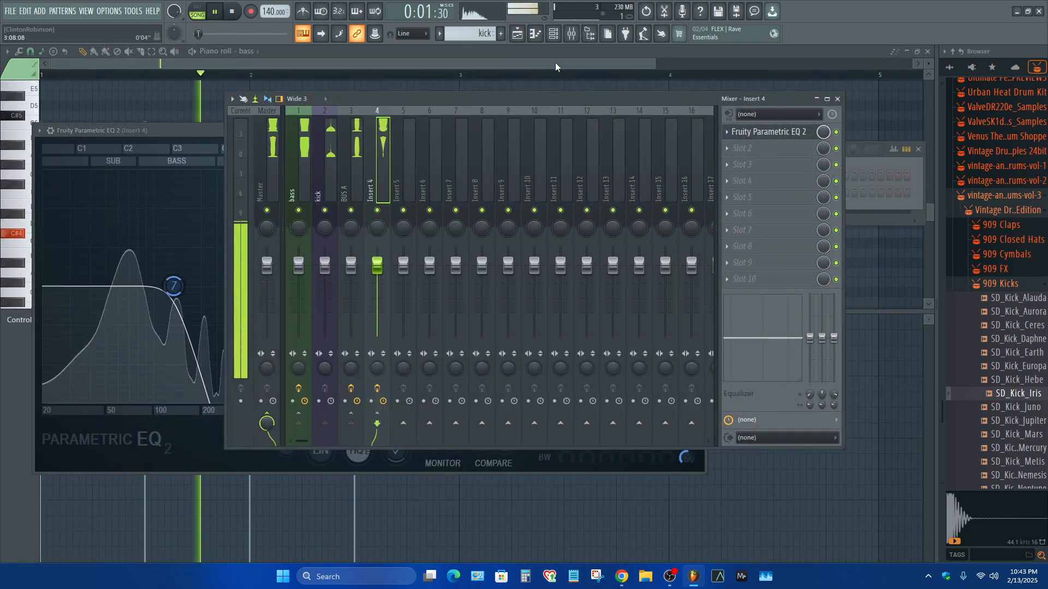
Watch the mixer track levels while the arrangement plays, and stop playback.
click(555, 62)
click(572, 34)
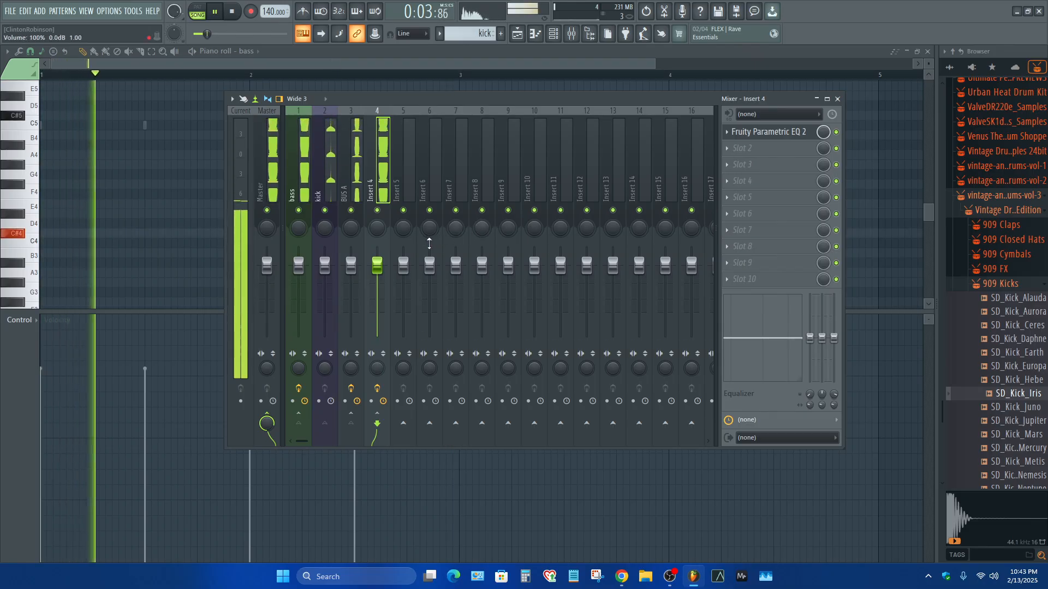
key(space)
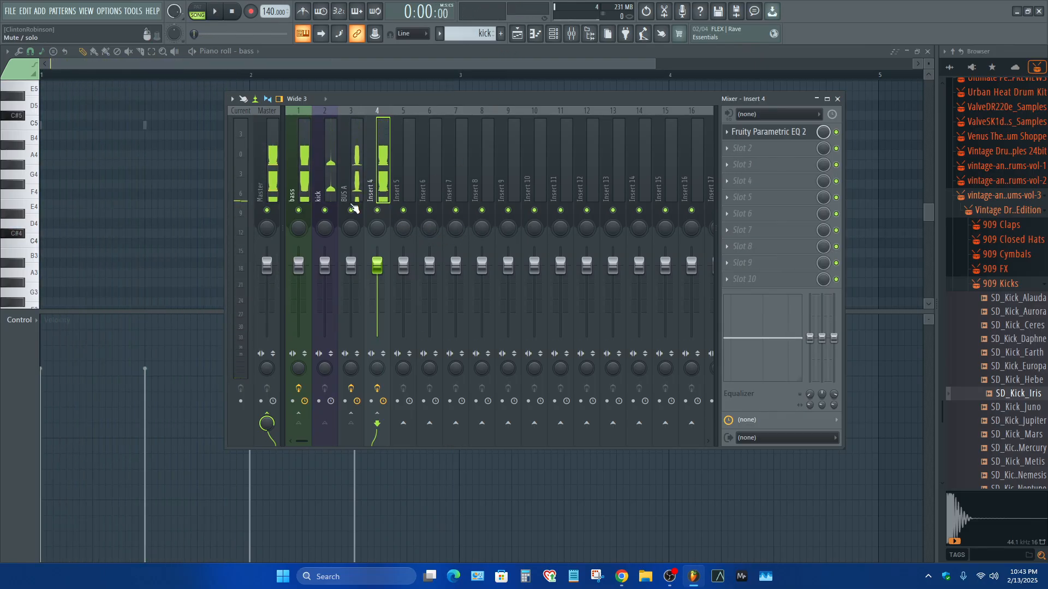
Test the dry level of BUS A's Fruity Send during playback and create an automation clip for it.
click(353, 187)
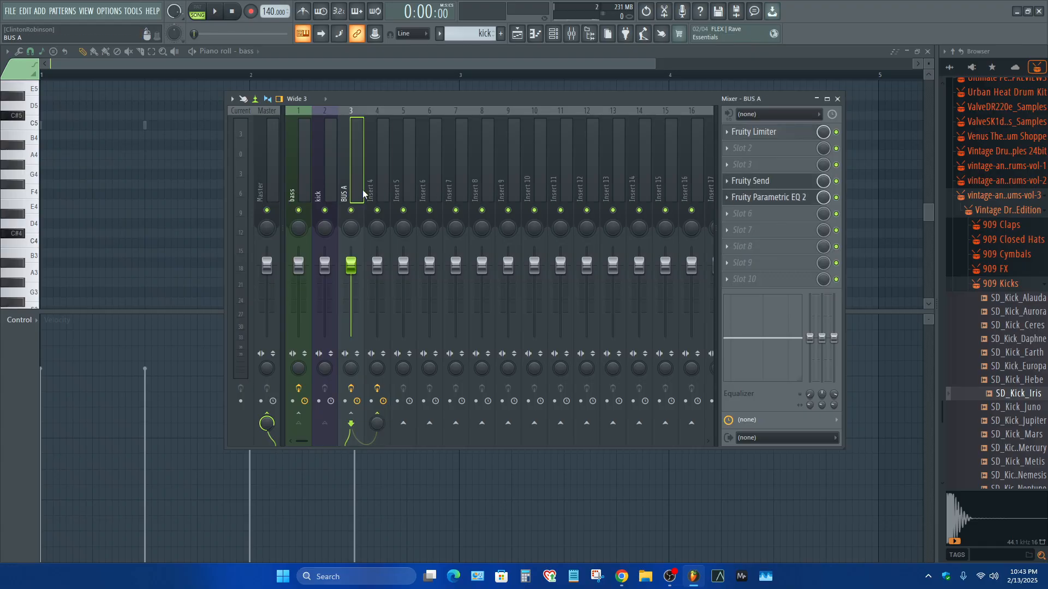
click(762, 183)
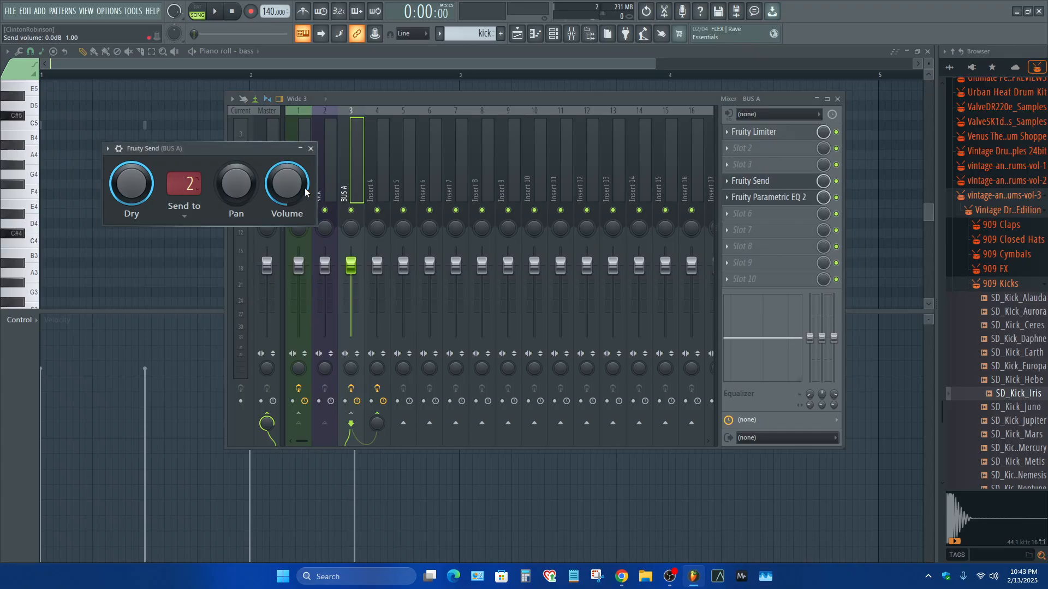
key(space)
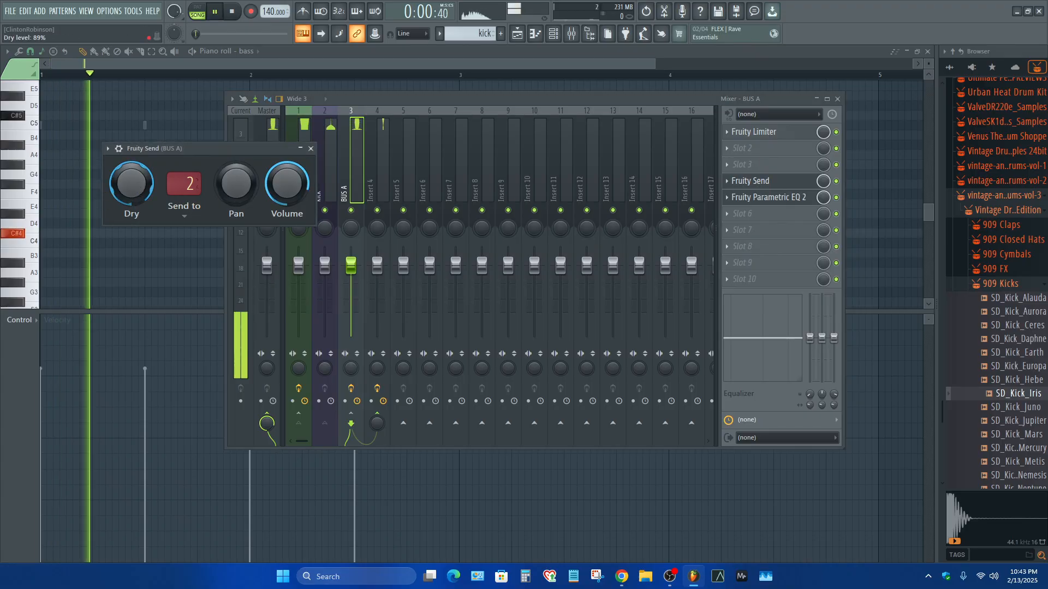
mouse_move(138, 190)
mouse_down()
mouse_move(138, 299)
mouse_move(139, 188)
mouse_up()
key(space)
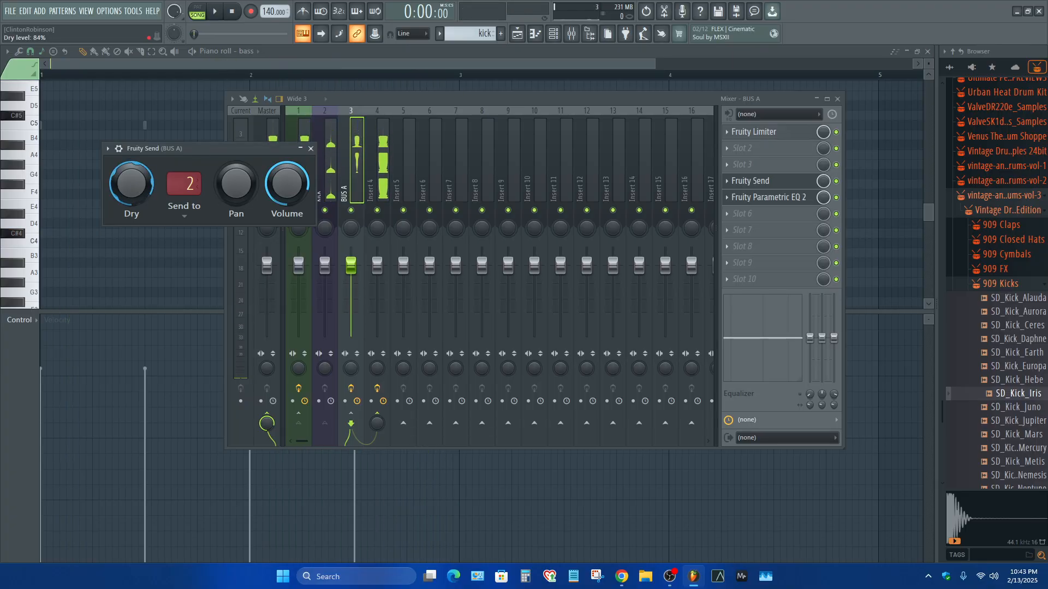
right_click(139, 188)
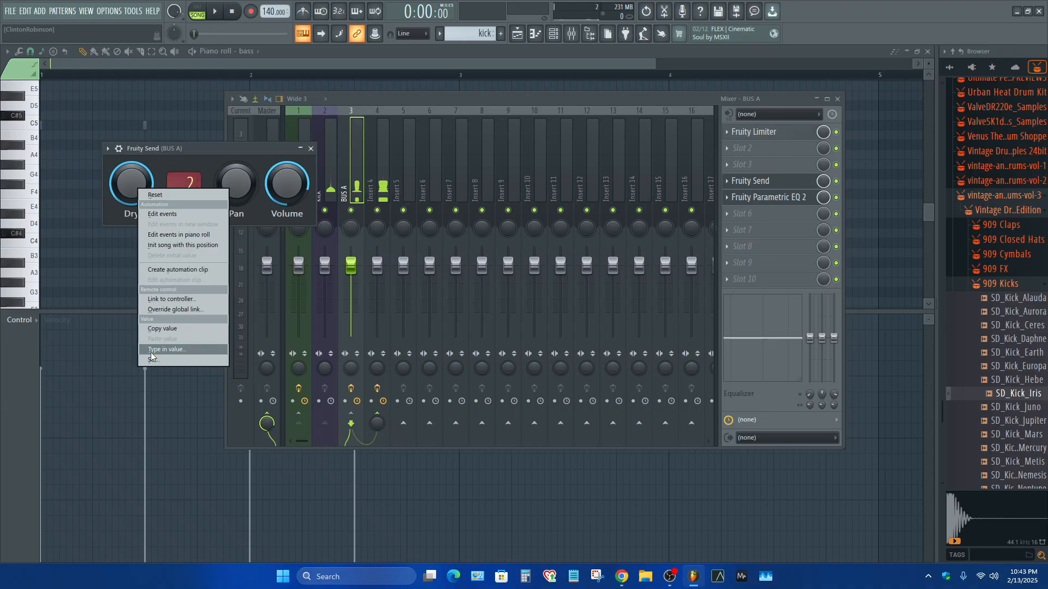
click(169, 270)
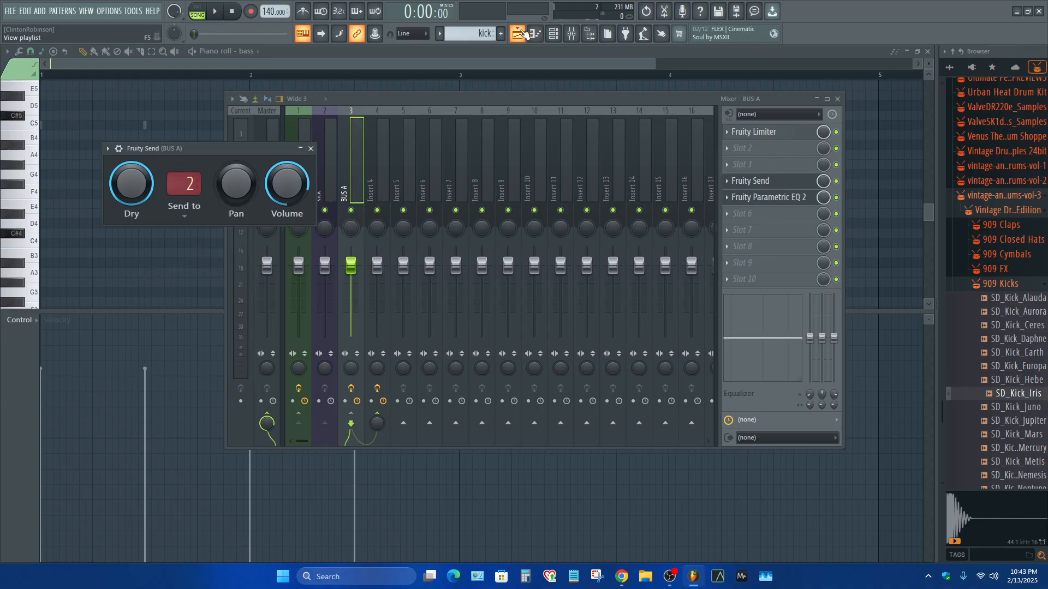
Shape the BUS A Dry level automation to stay at minimum until bar 9 and jump abruptly to its higher level there.
click(521, 34)
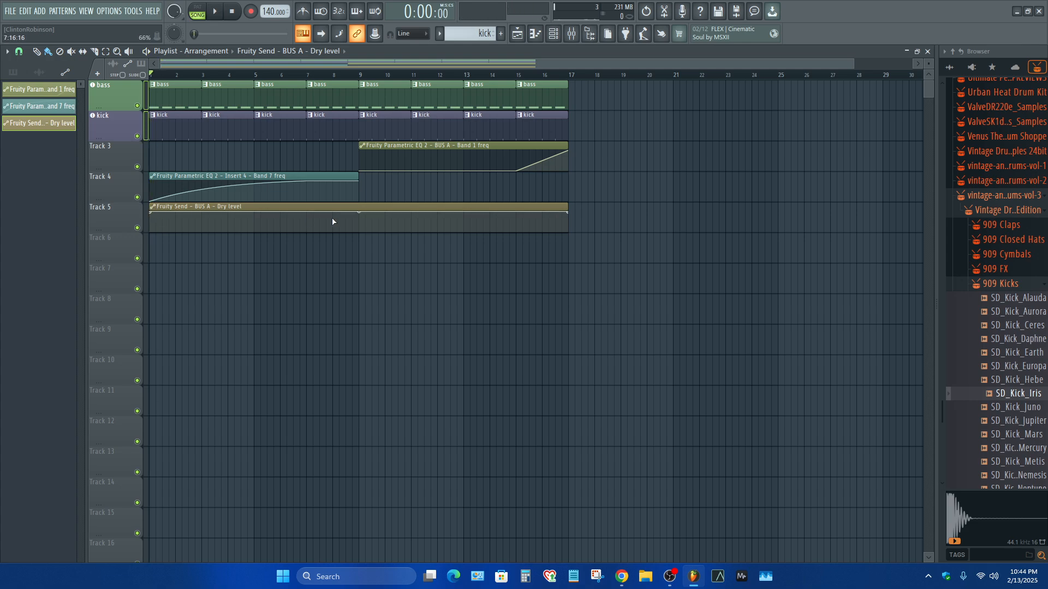
right_click(361, 216)
click(378, 257)
Play the arrangement and move the start of BUS A's band 1 frequency rise to bar 13.
key(space)
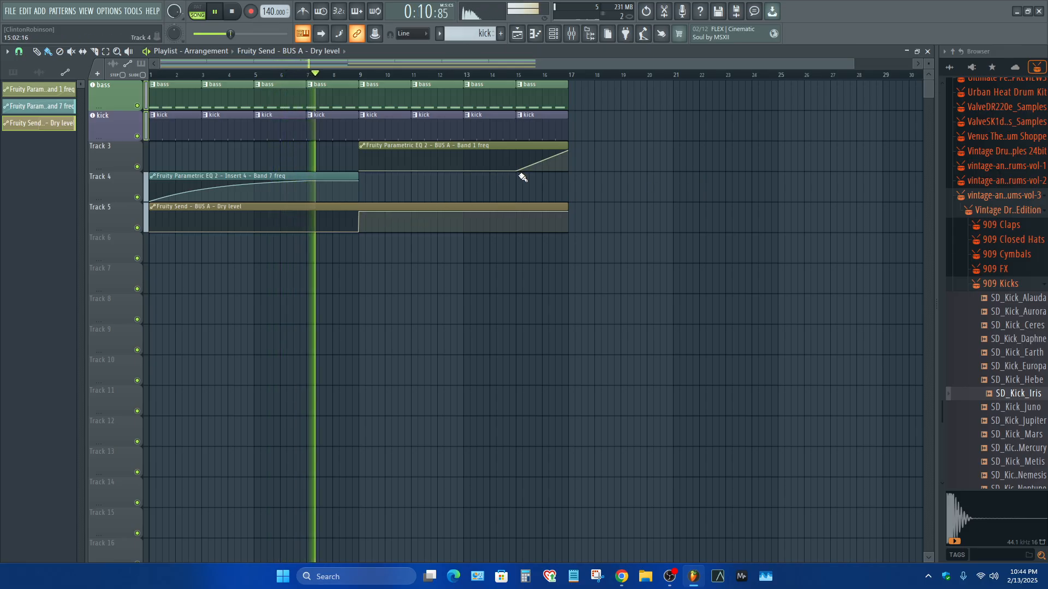
drag(516, 171, 464, 171)
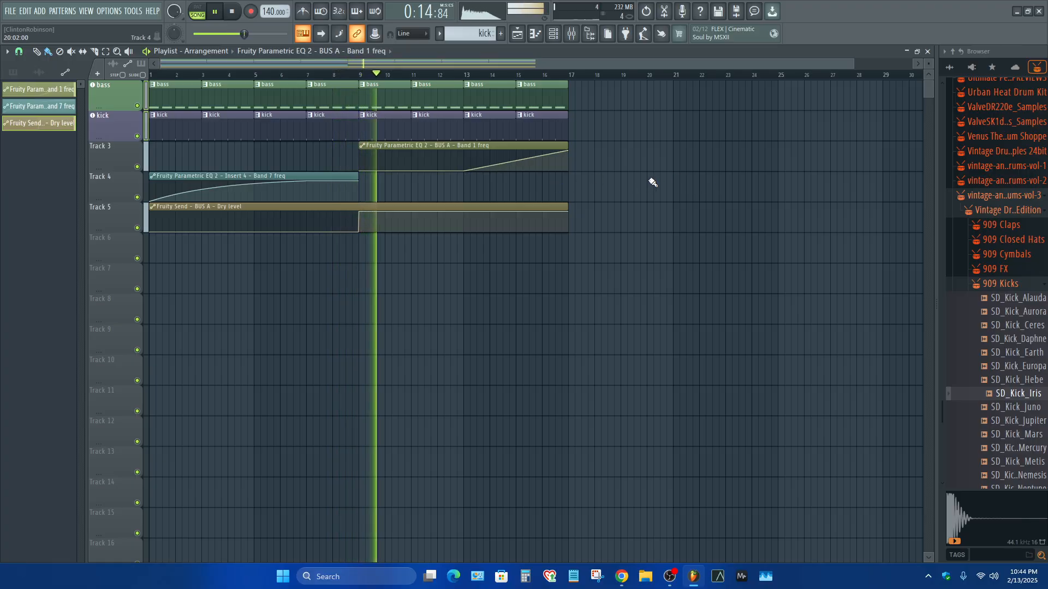
key(space)
Create an automation clip for the send volume of BUS A's Fruity Send.
click(571, 34)
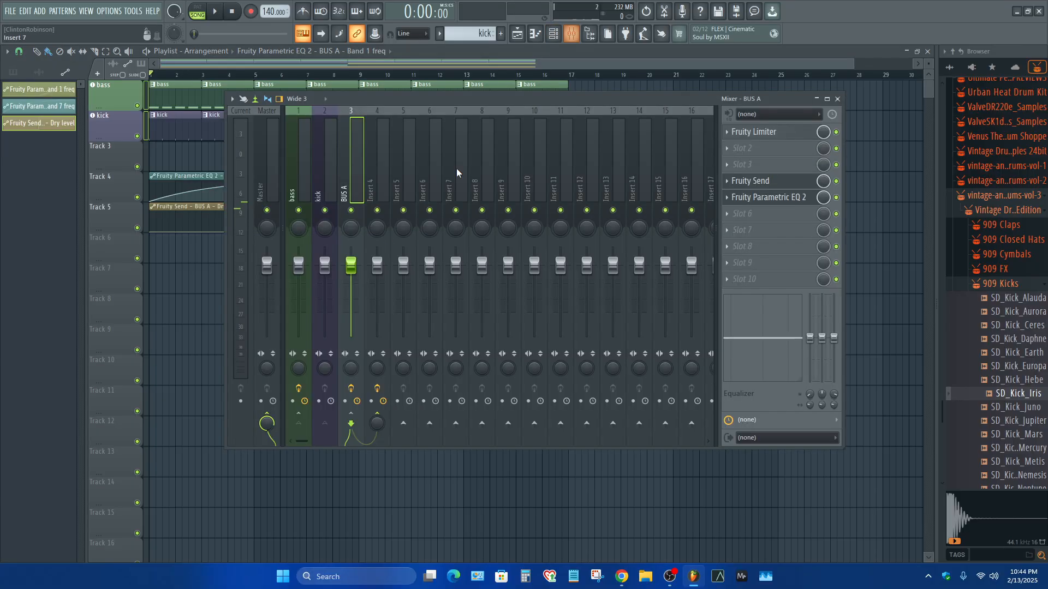
click(764, 180)
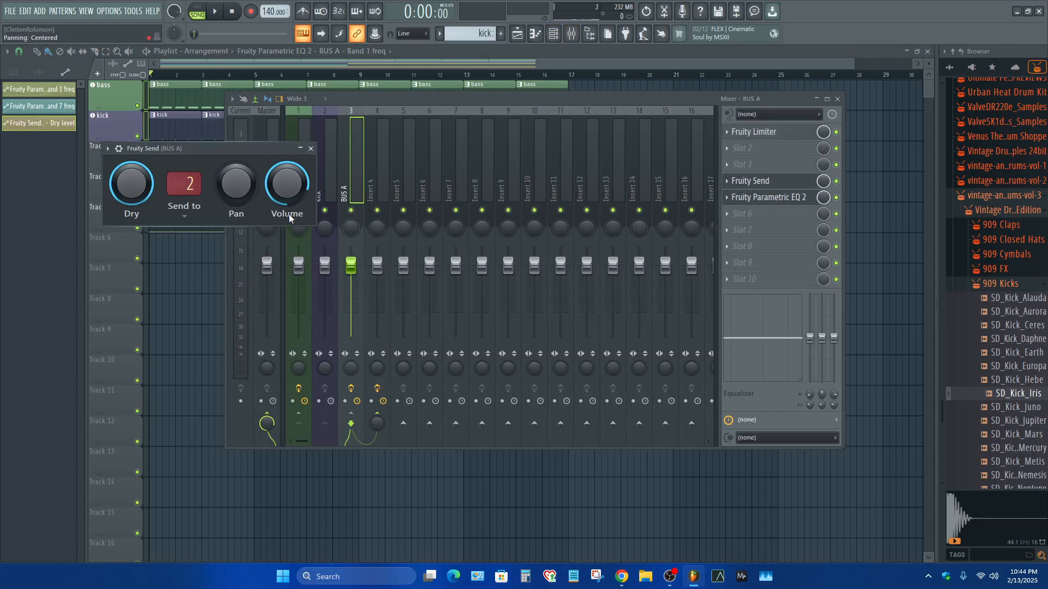
right_click(291, 189)
click(326, 267)
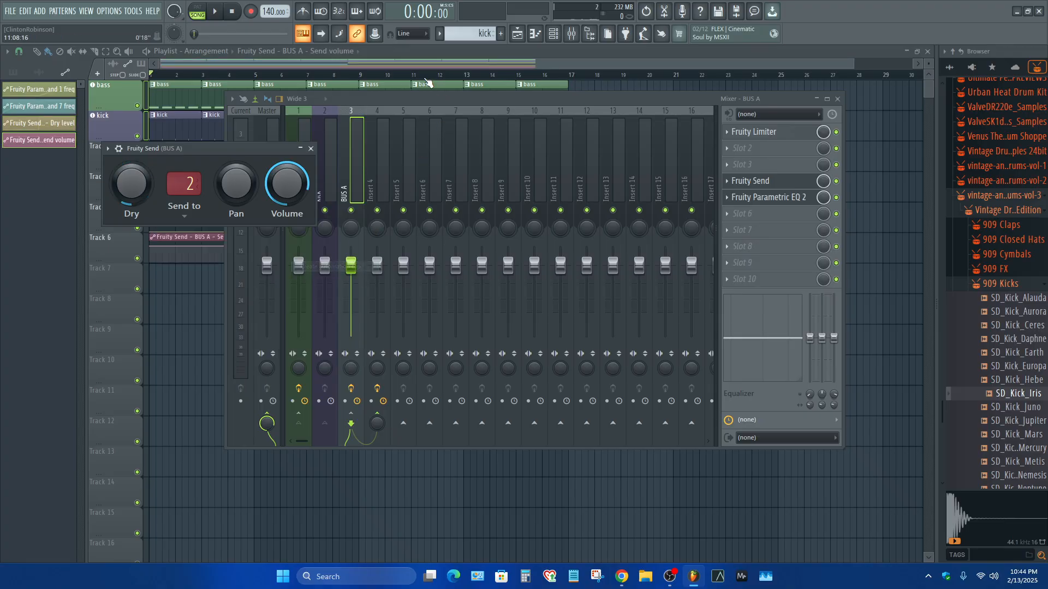
Set the Send volume automation's bar 9 point to Hold mode and lower it and the end point to zero.
click(394, 64)
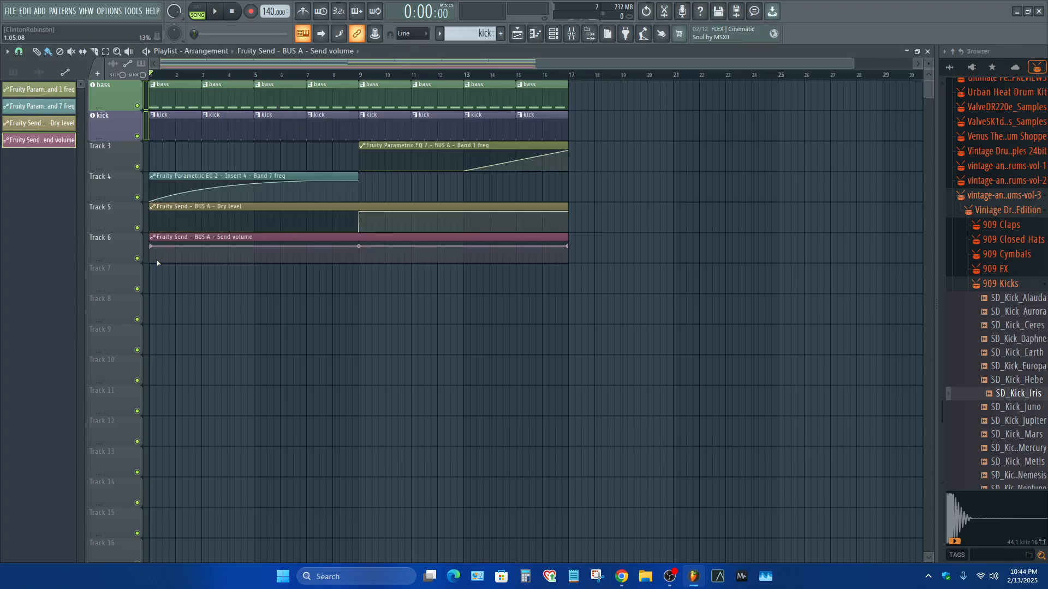
right_click(360, 247)
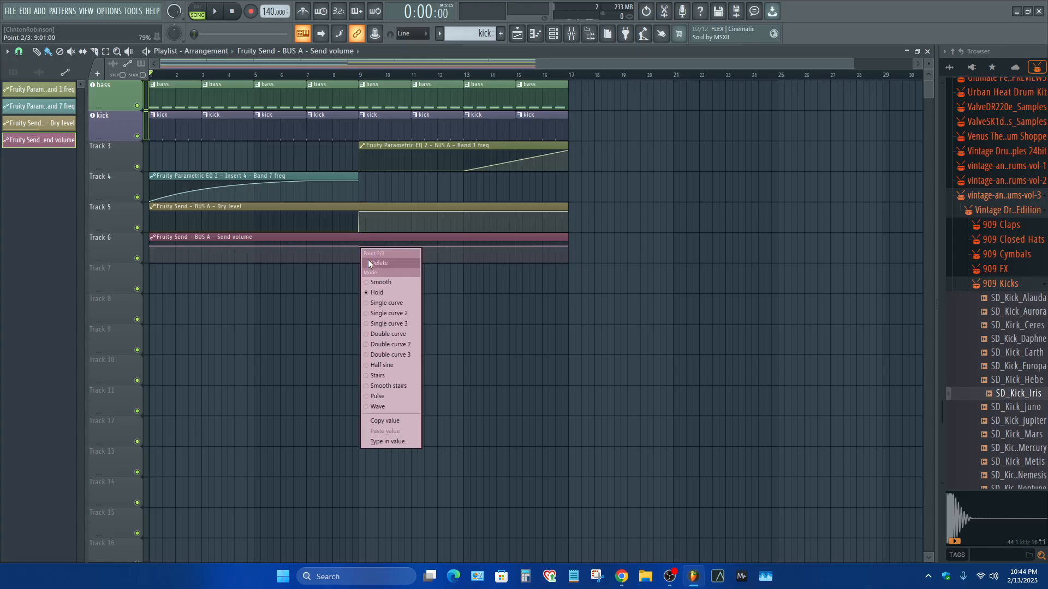
click(381, 293)
drag(360, 247, 361, 273)
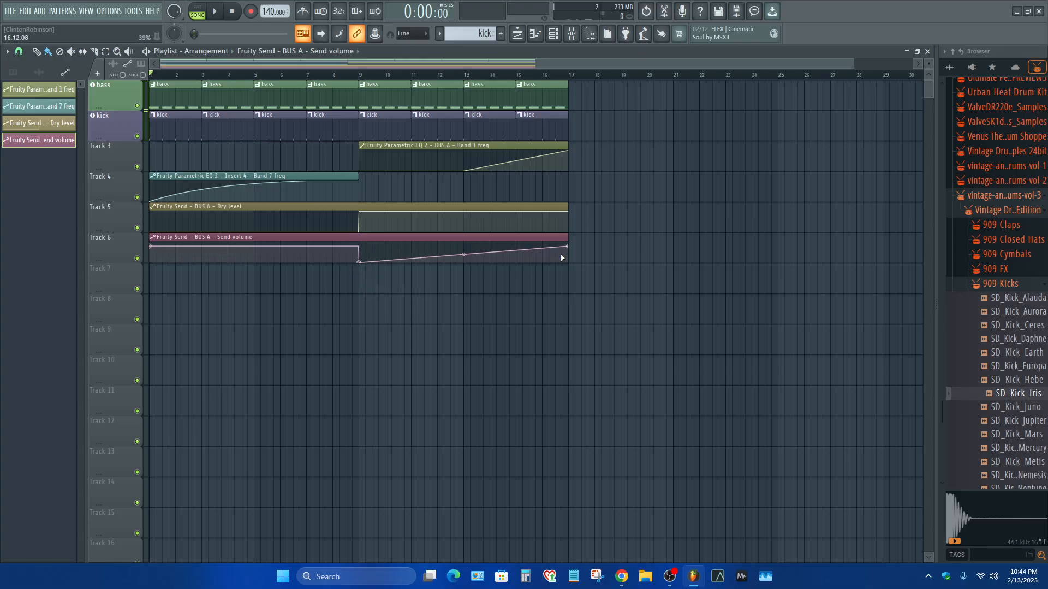
drag(568, 246, 571, 265)
Play the arrangement, watching the mixer levels and the playlist automation, and stop playback.
key(space)
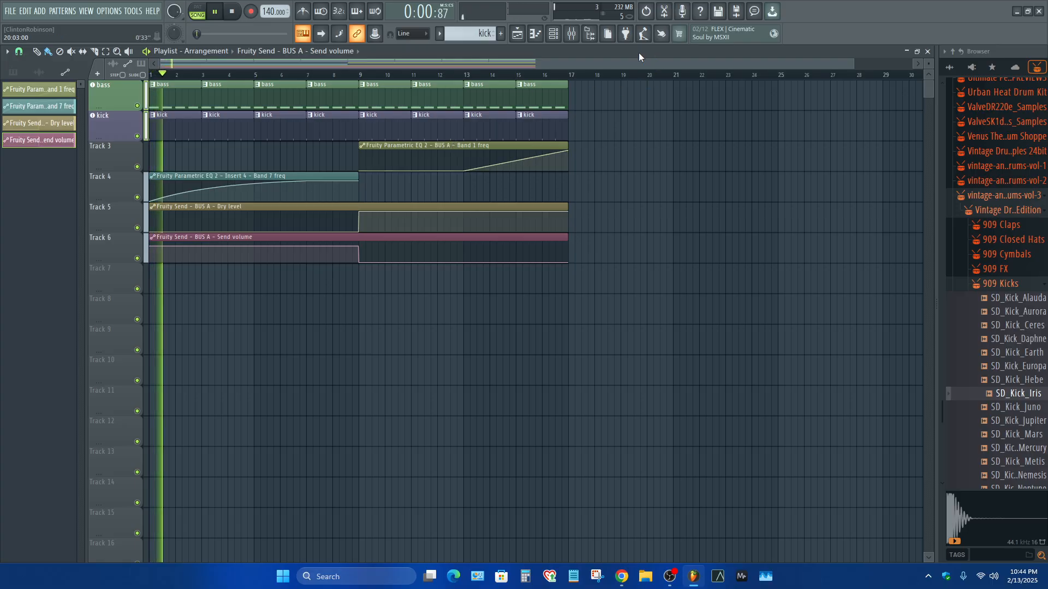
click(580, 39)
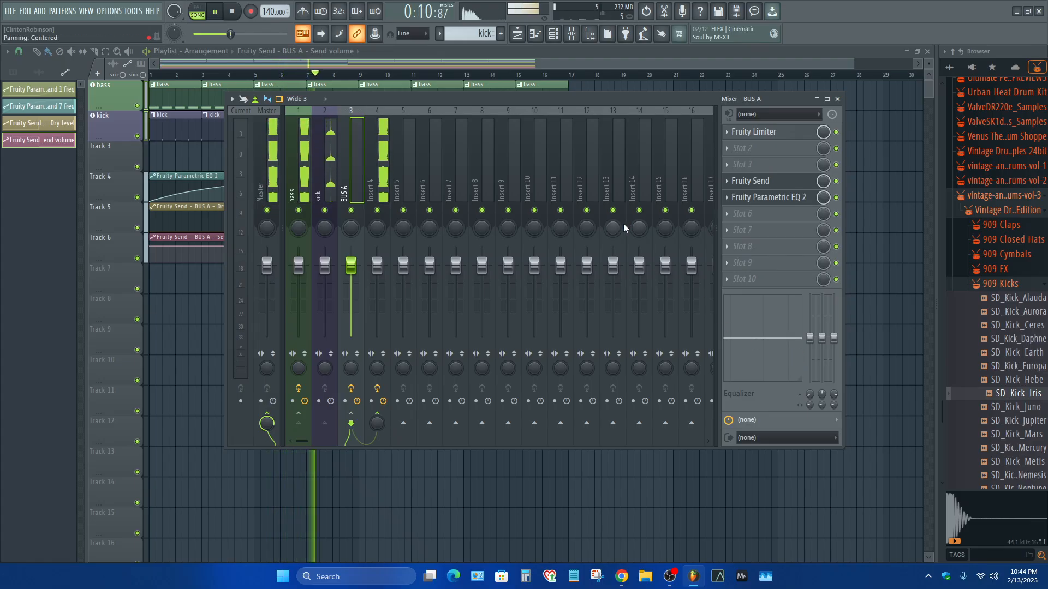
click(485, 60)
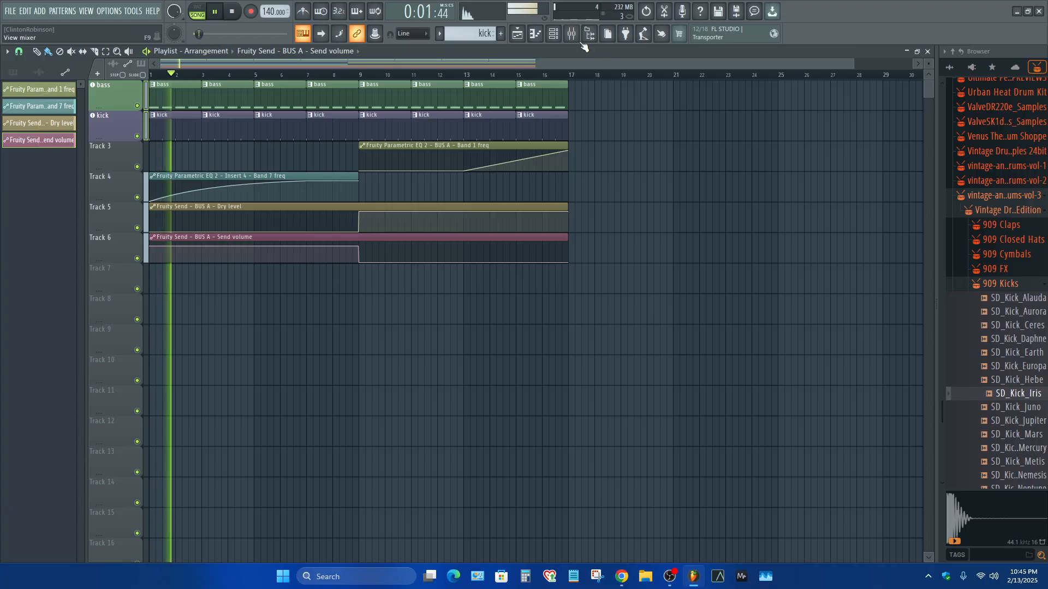
key(space)
Examine the effect chains and routing of the kick, BUS A and Insert 4 mixer tracks.
key(F9)
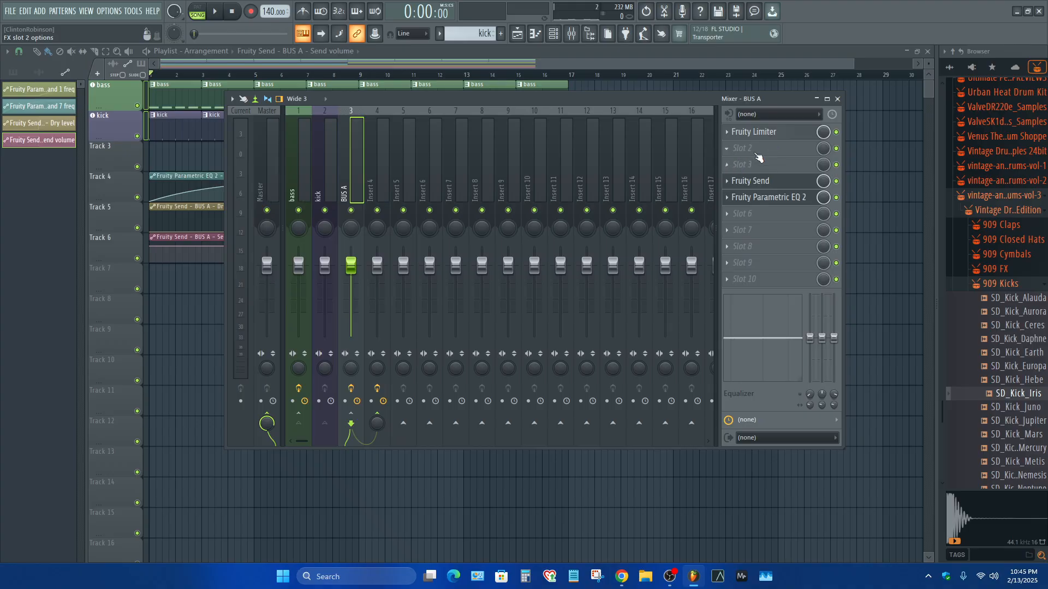
click(327, 193)
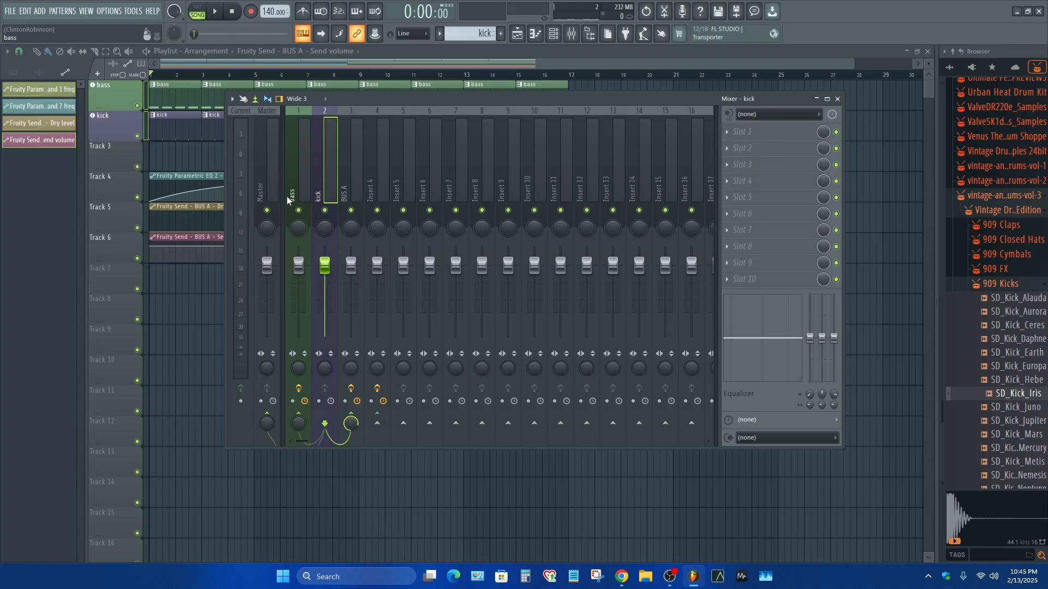
click(352, 186)
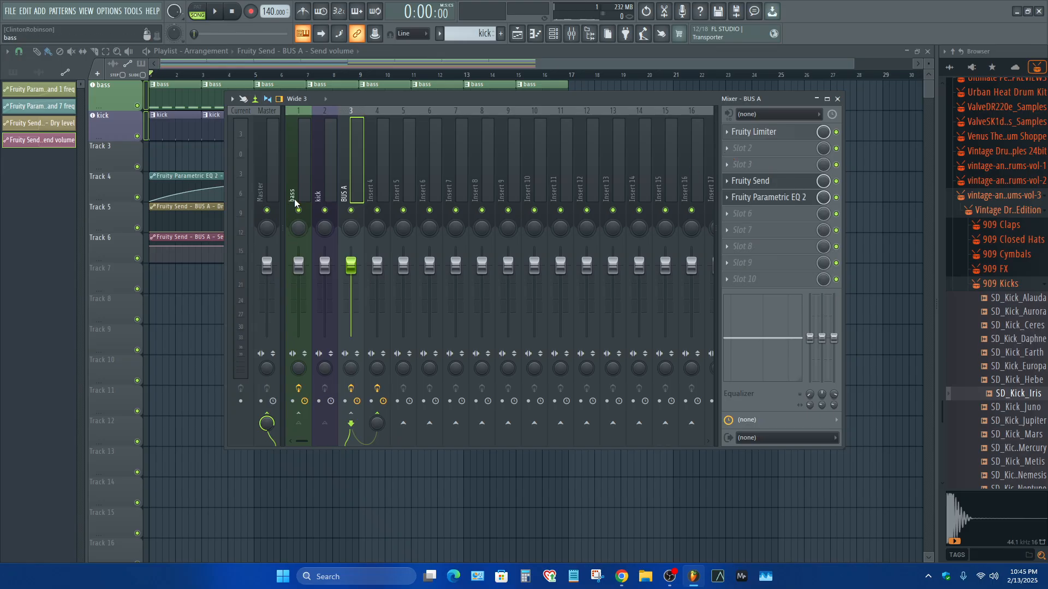
click(376, 192)
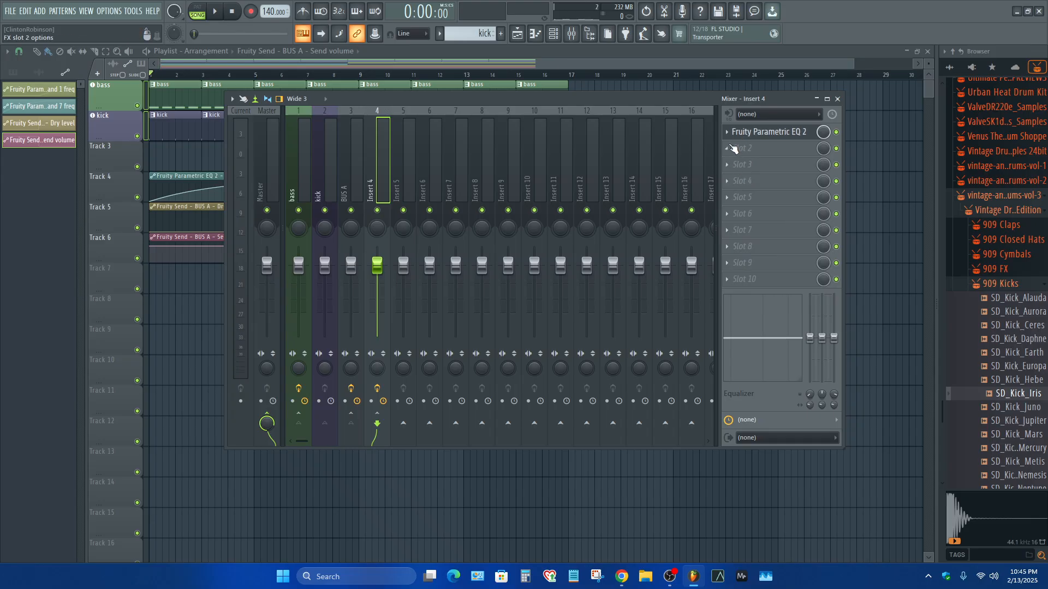
click(733, 148)
key(Escape)
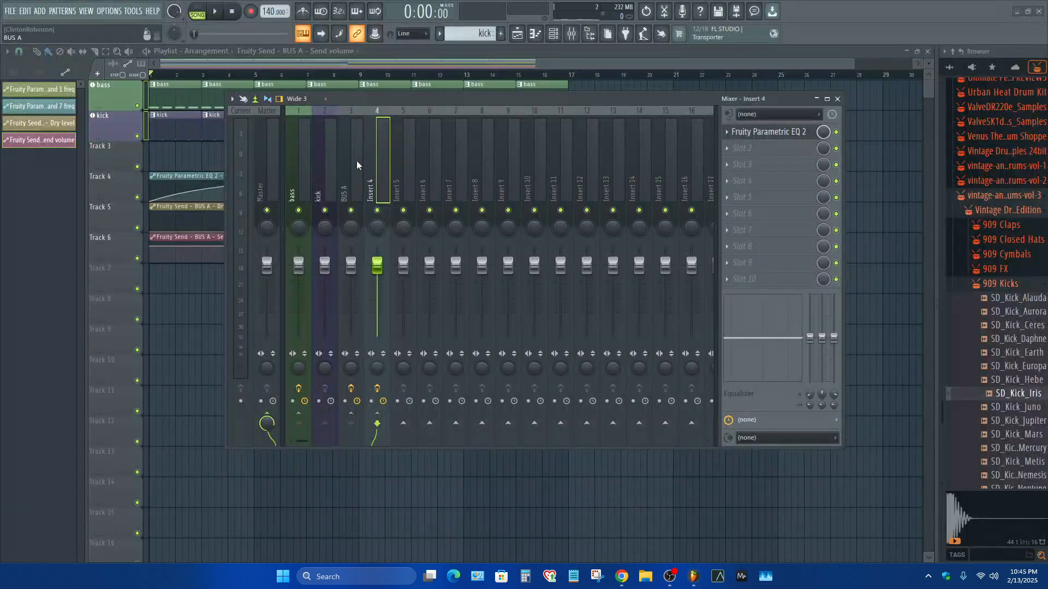
Try panning BUS A's Fruity Send to the left during playback and return the panning to centre.
click(347, 175)
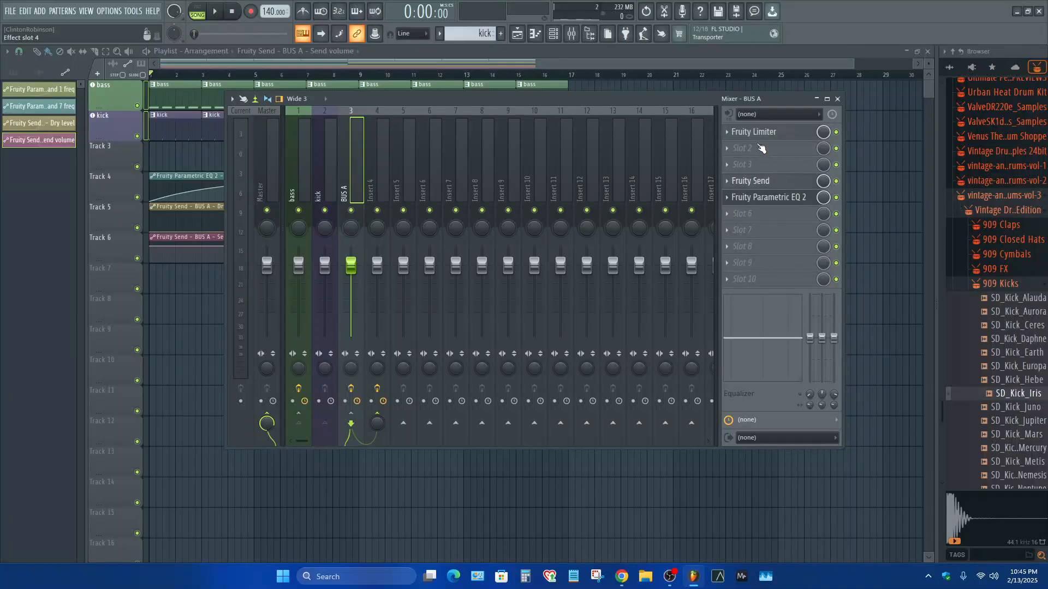
click(771, 182)
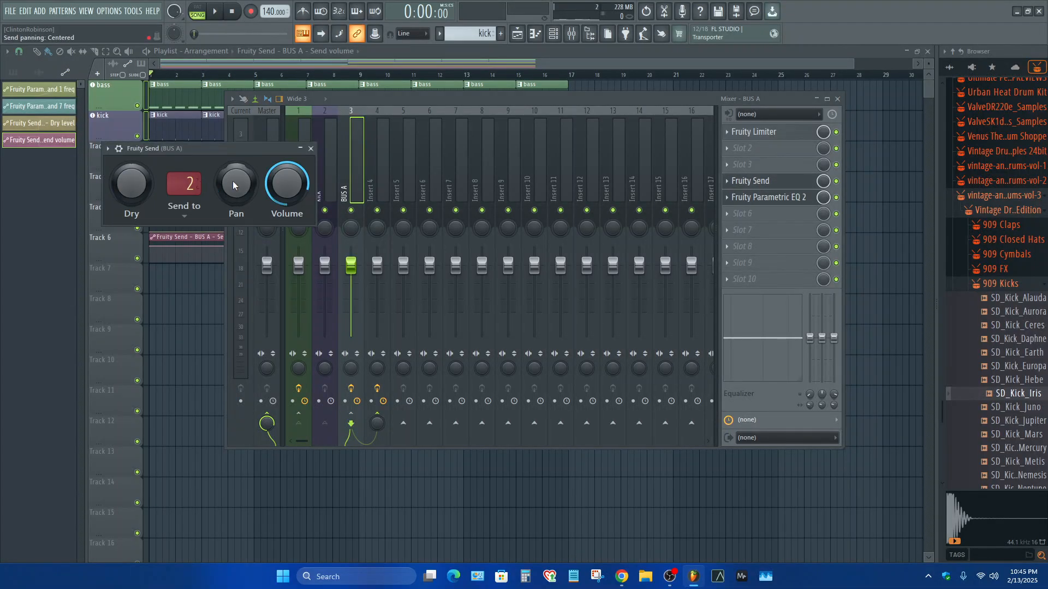
key(space)
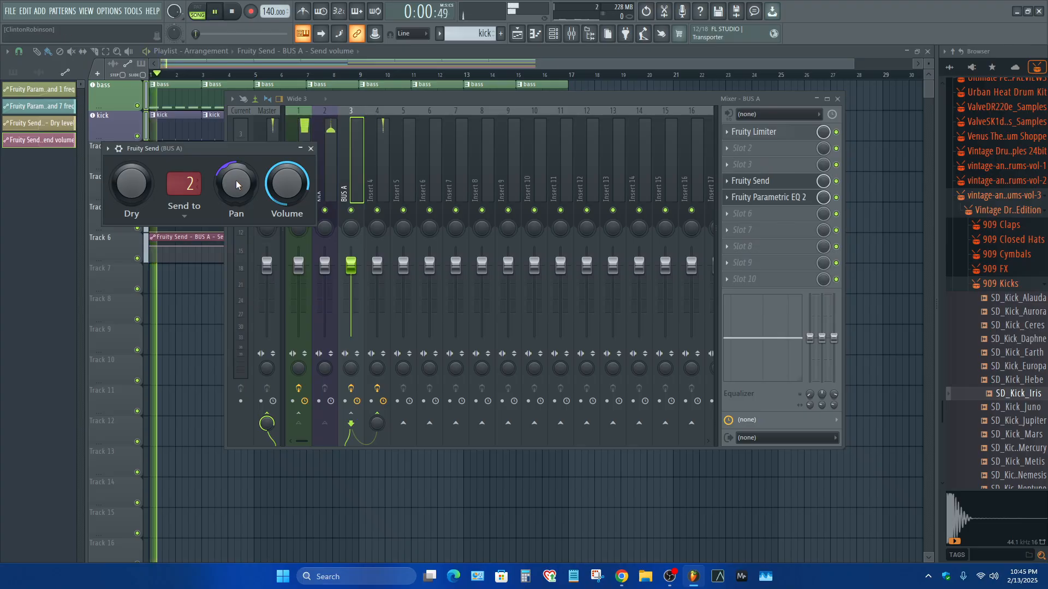
drag(234, 194, 234, 207)
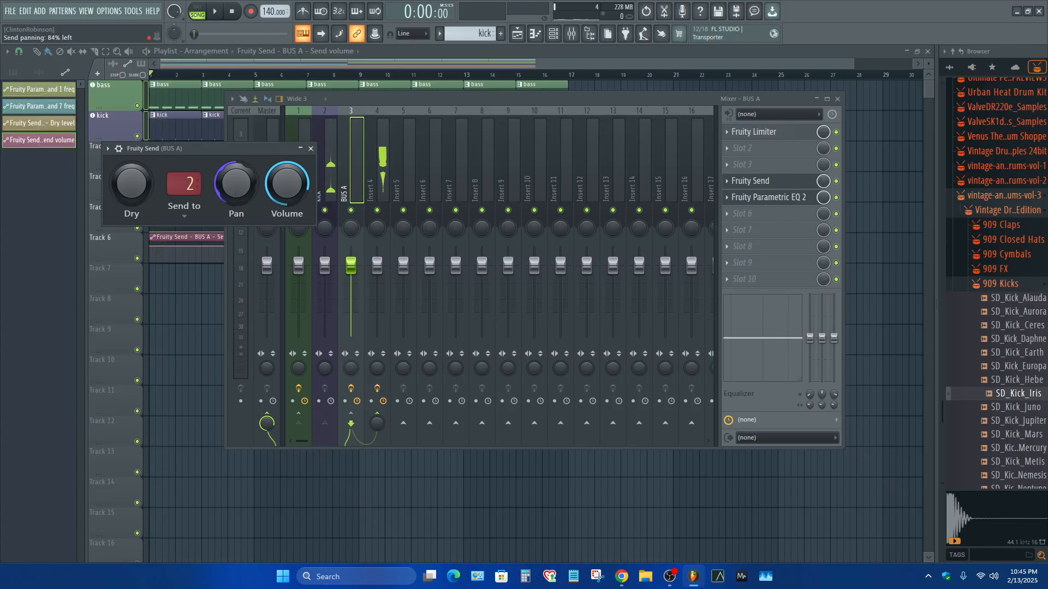
click(375, 166)
click(181, 158)
key(space)
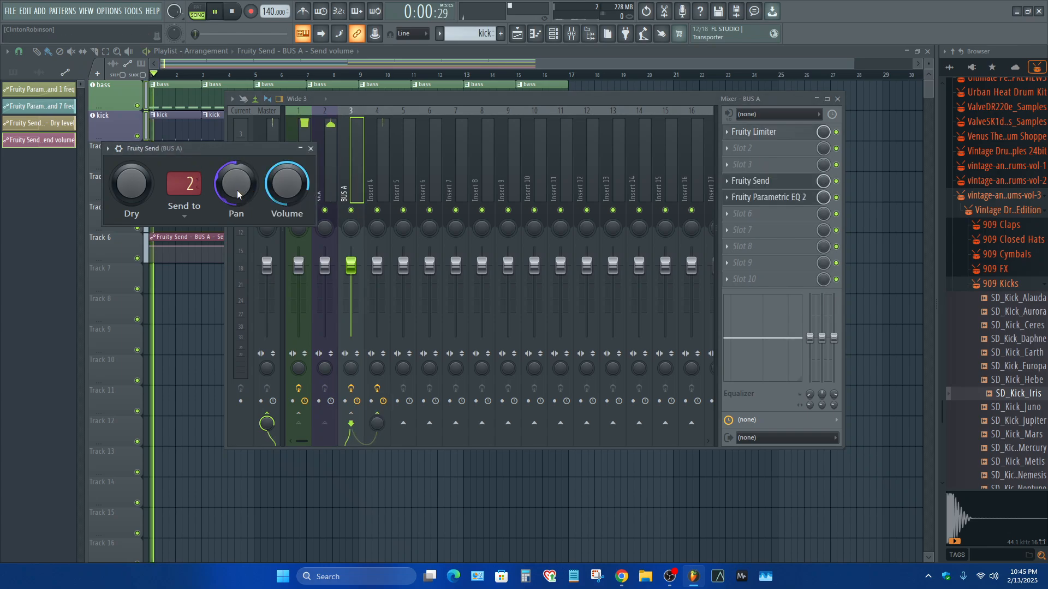
mouse_move(235, 184)
mouse_down()
mouse_move(235, 121)
mouse_move(237, 195)
mouse_up()
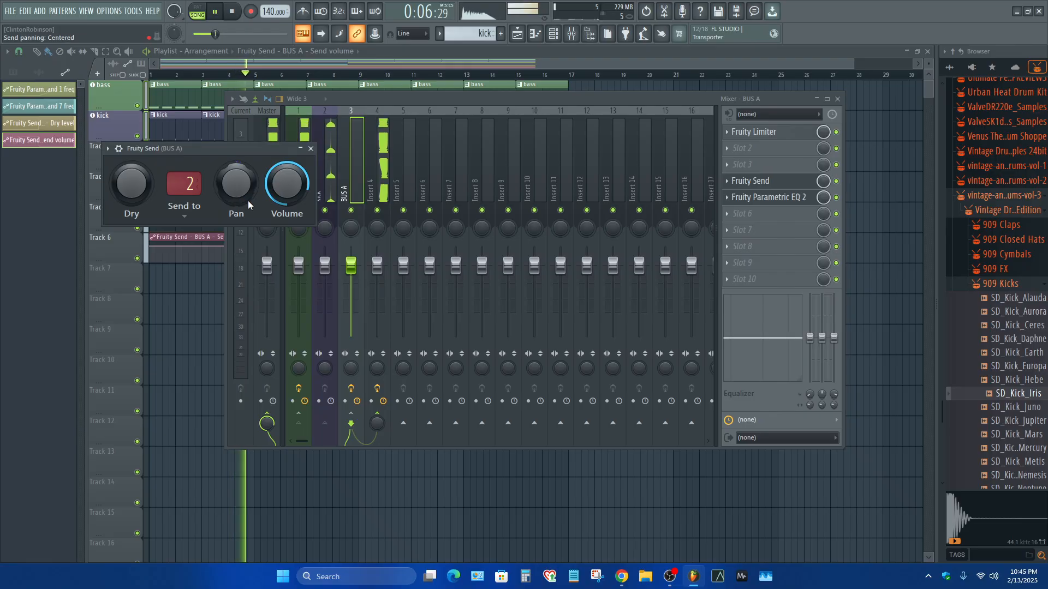
key(space)
Save the project and review the playlist automation and the kick and BUS A mixer tracks.
key(ctrl+s)
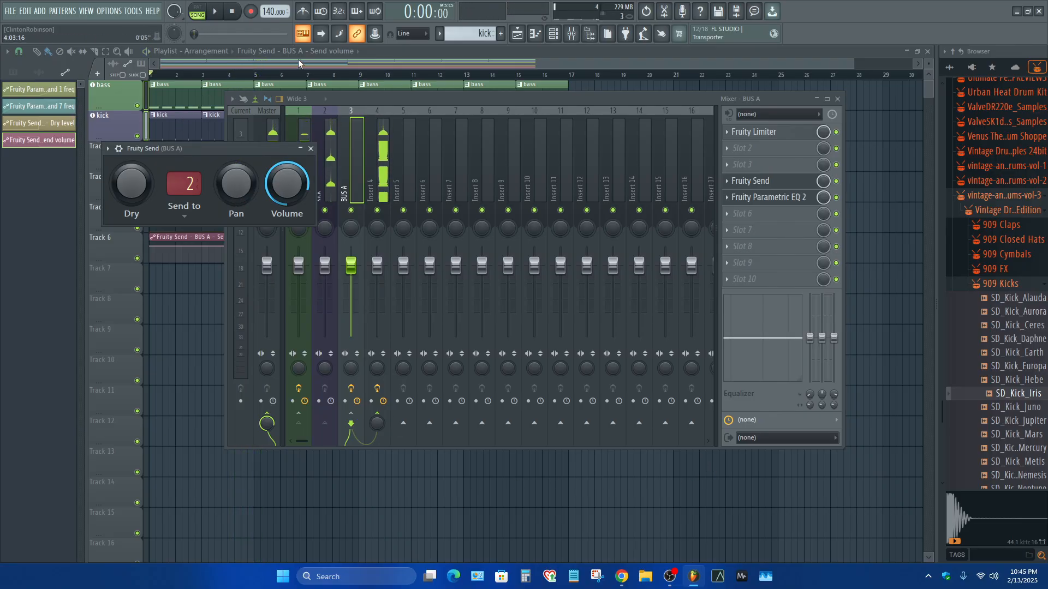
click(335, 64)
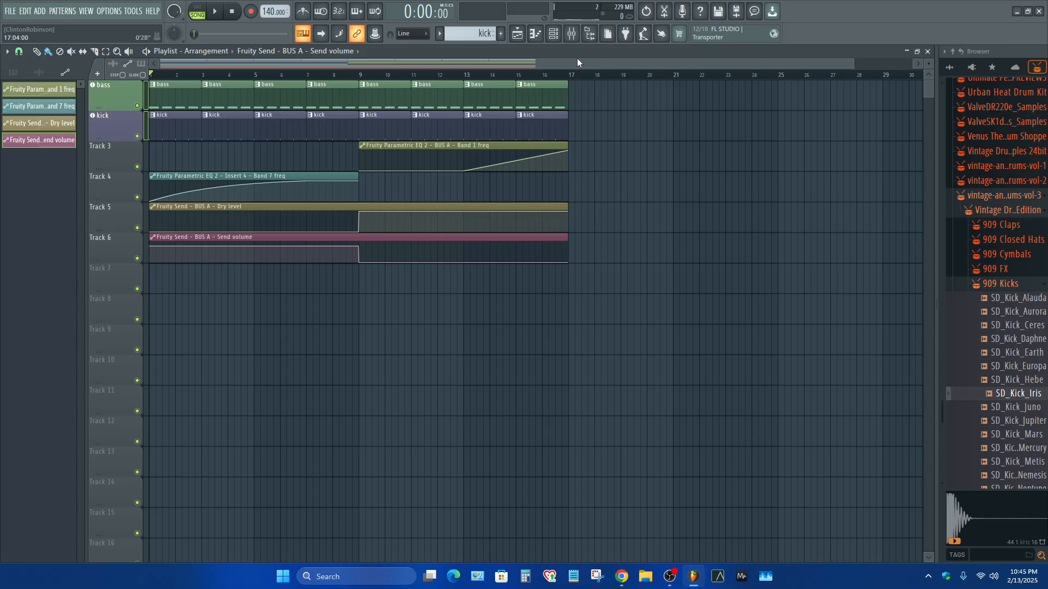
click(573, 35)
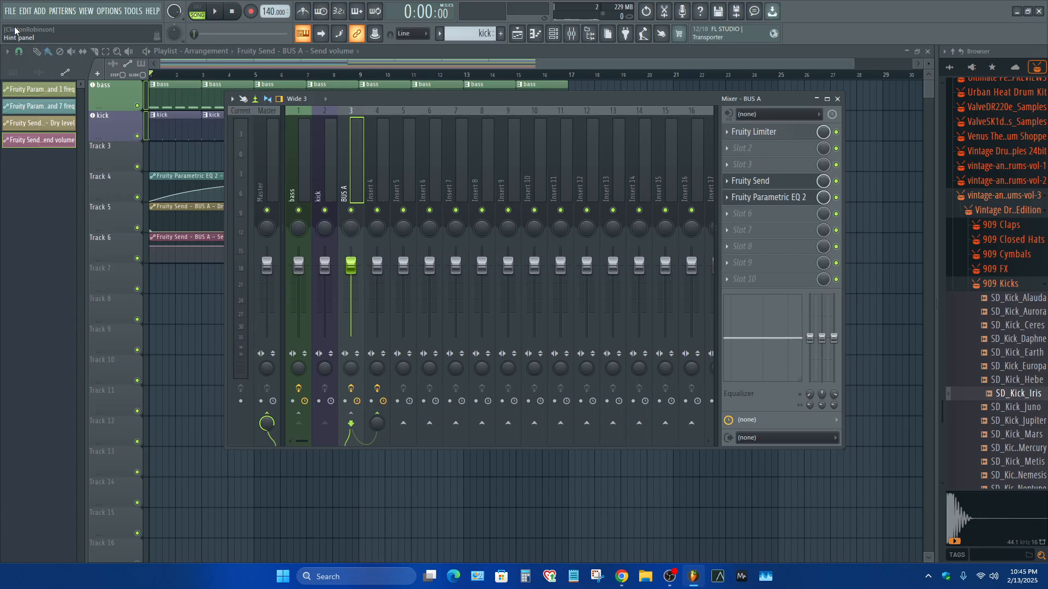
click(324, 192)
click(344, 194)
click(324, 192)
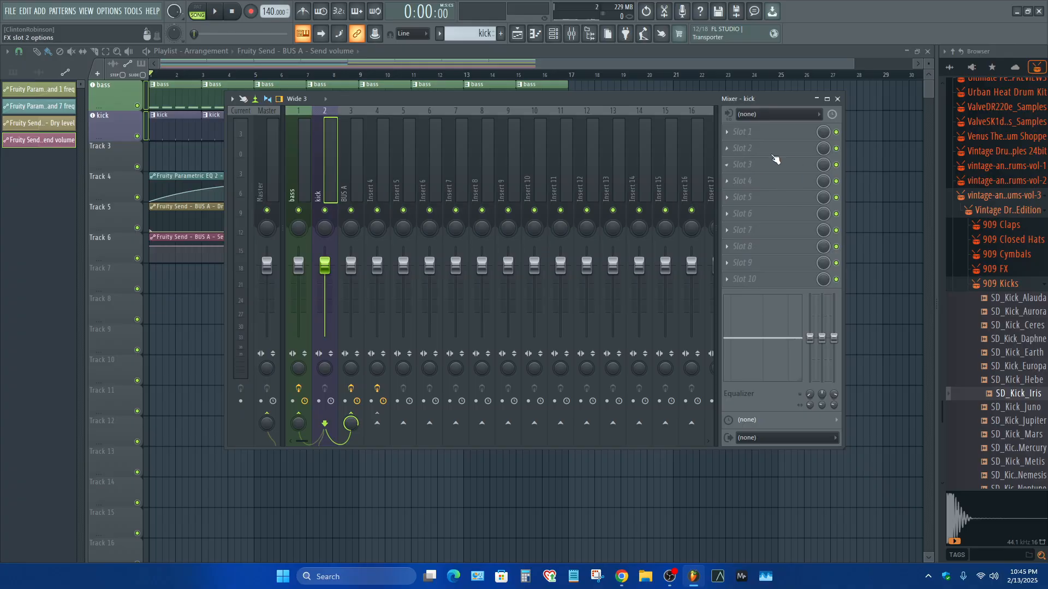
Play the arrangement briefly, then disable BUS A's routing to Insert 4 despite the plugins that use it.
key(space)
key(space)
click(352, 220)
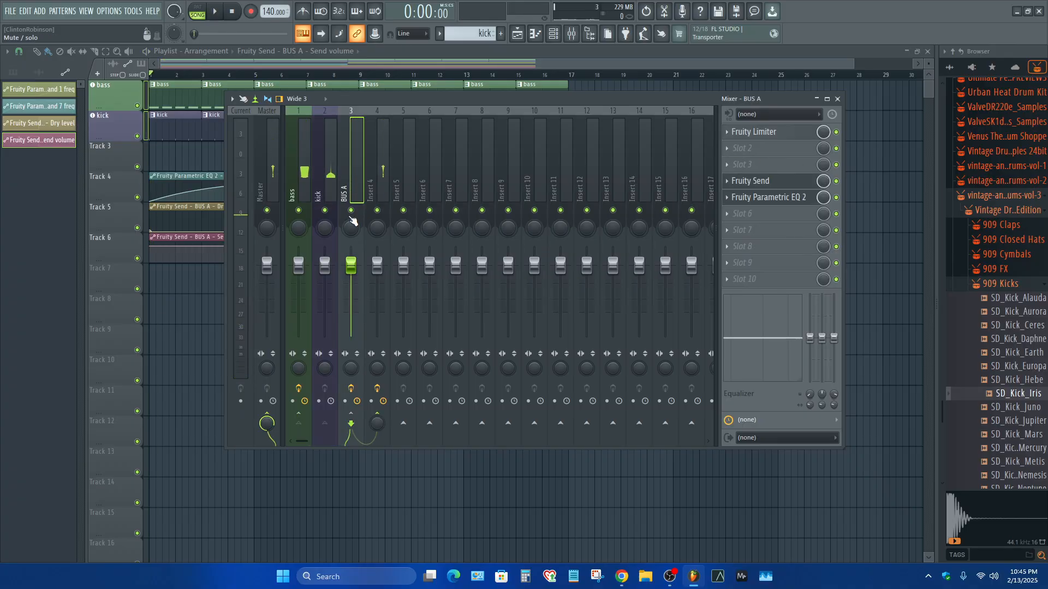
click(371, 425)
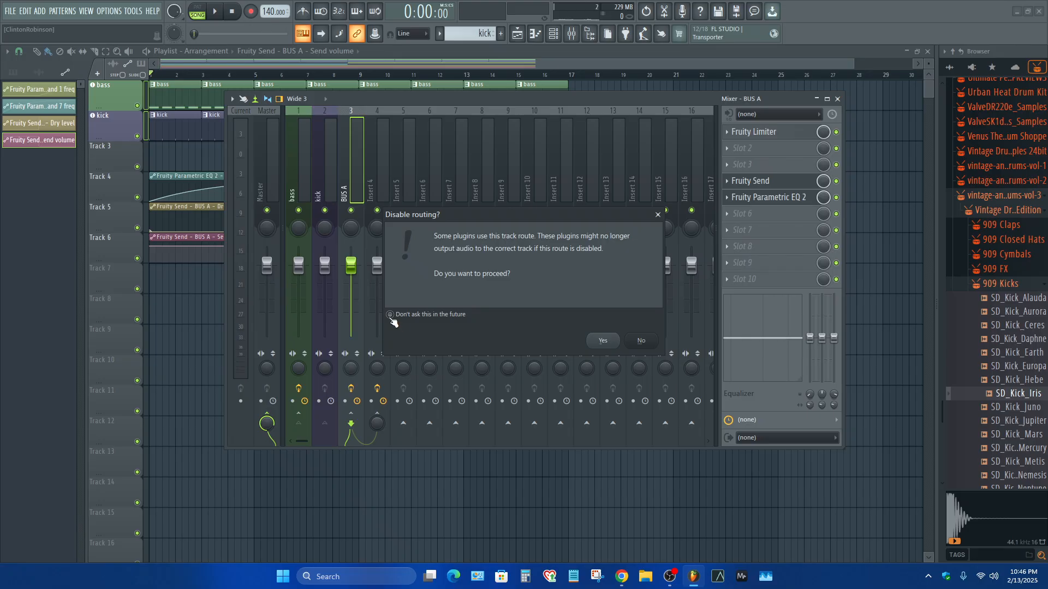
click(603, 341)
Check the remaining mixer tracks, then reset Insert 4 and Insert 5 to their default state and reset their routing.
click(369, 182)
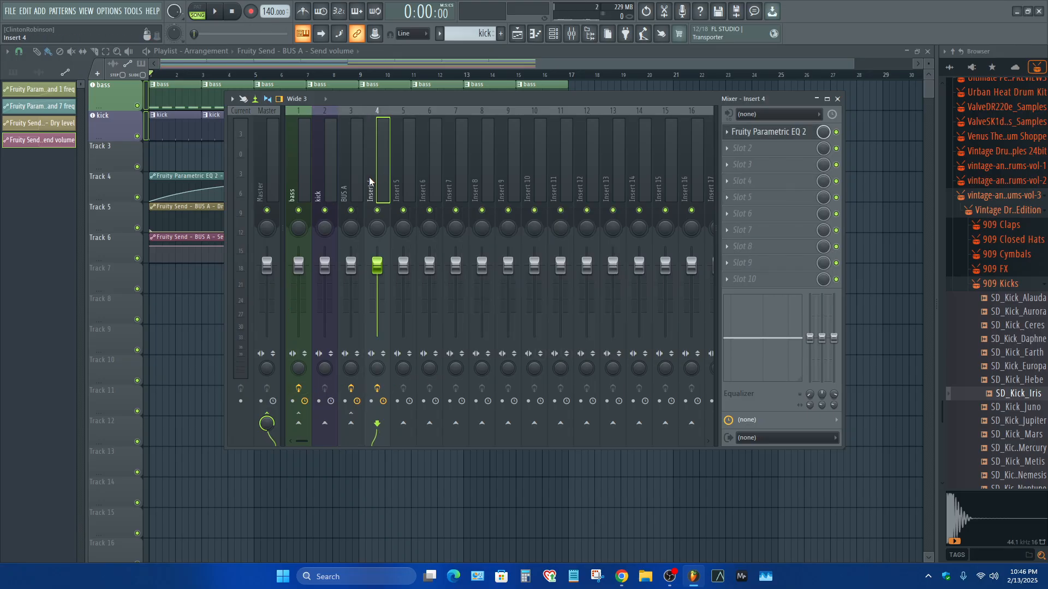
click(349, 183)
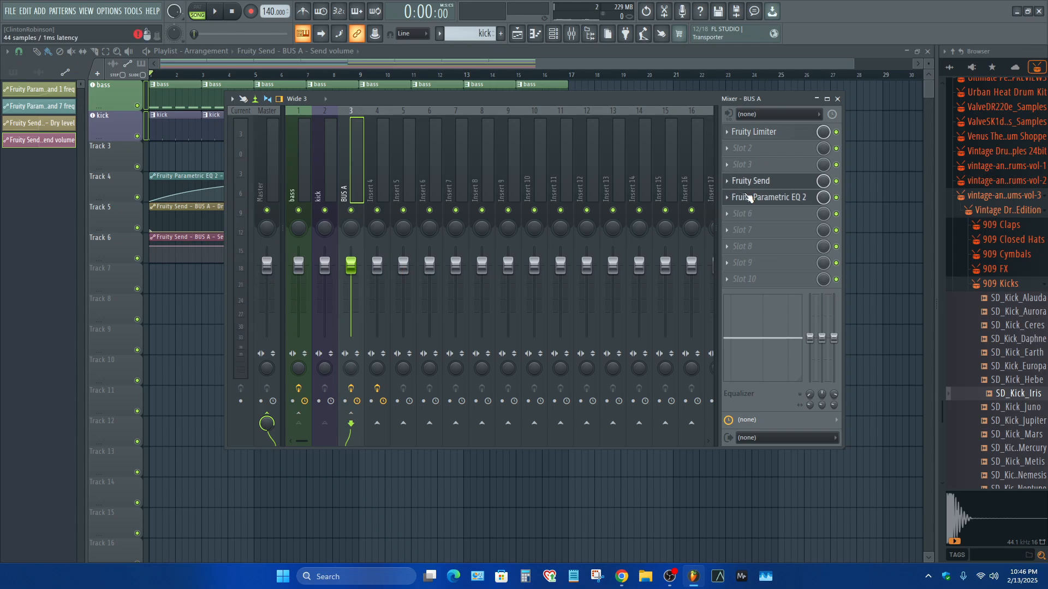
click(325, 243)
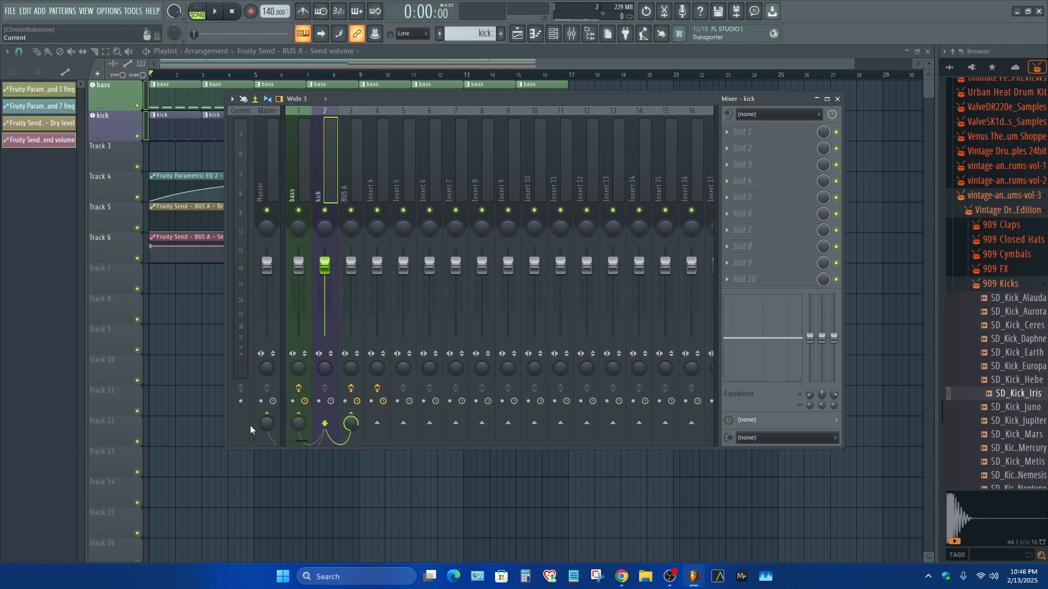
click(303, 195)
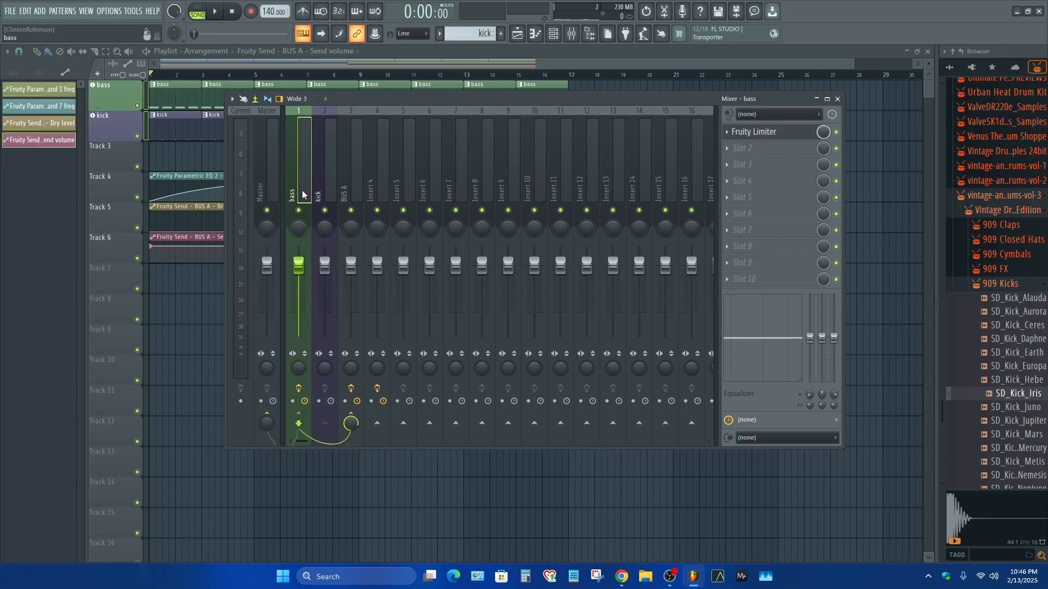
click(376, 189)
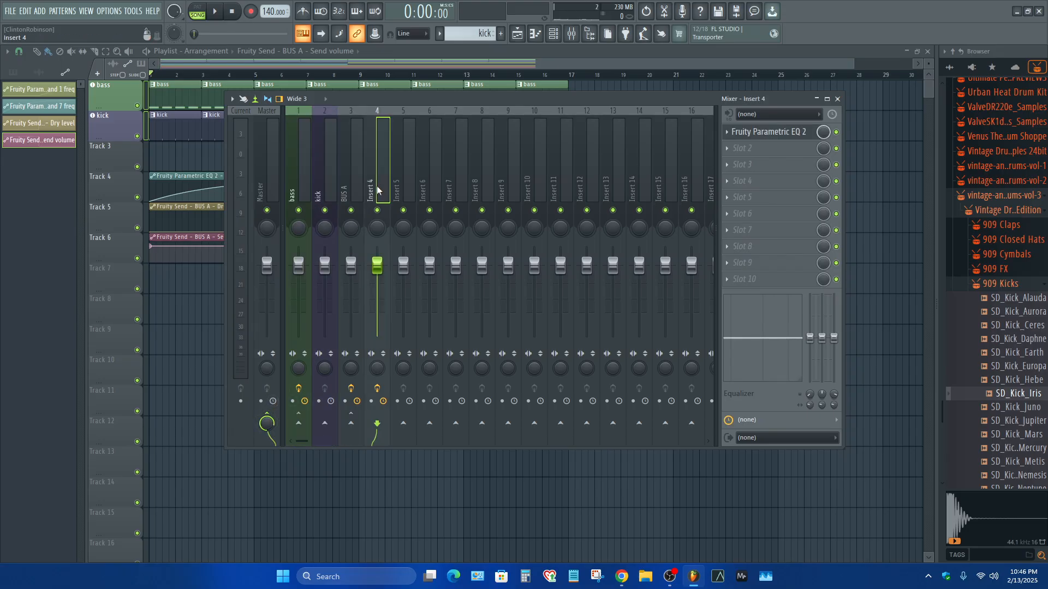
right_click(404, 195)
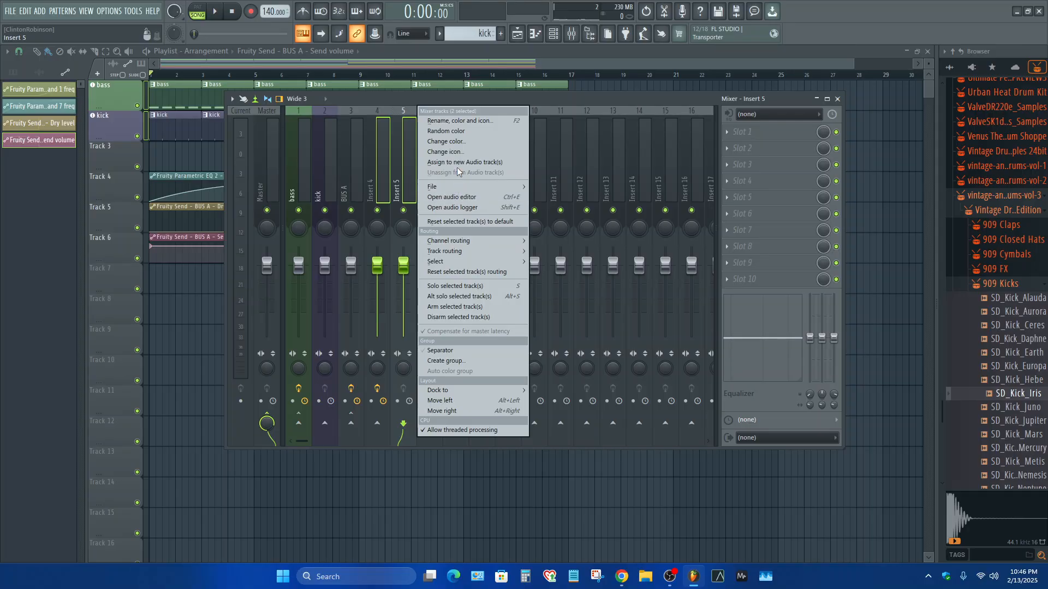
click(447, 222)
click(597, 319)
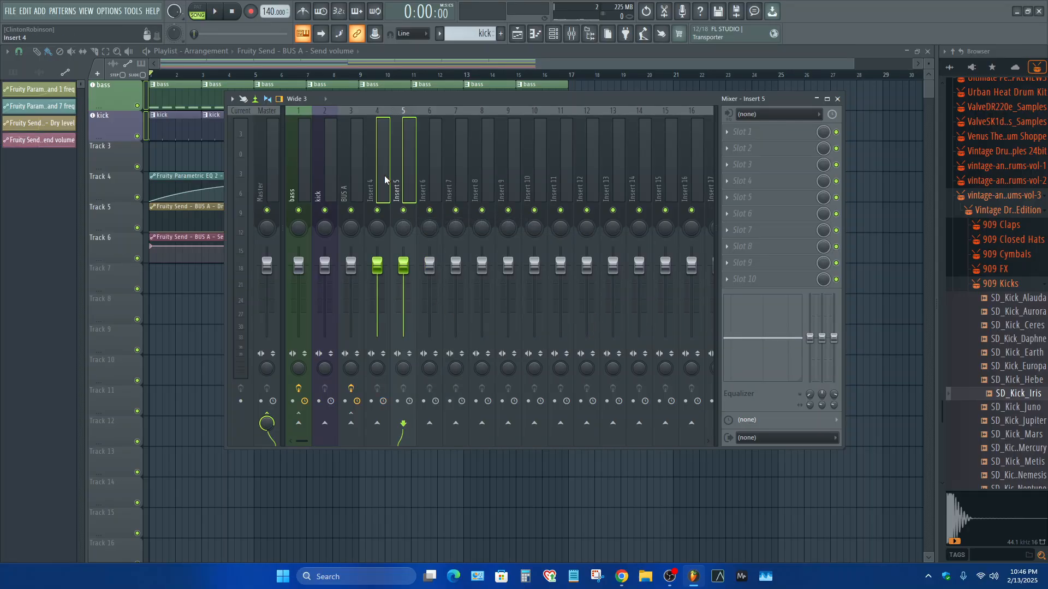
right_click(375, 179)
click(440, 273)
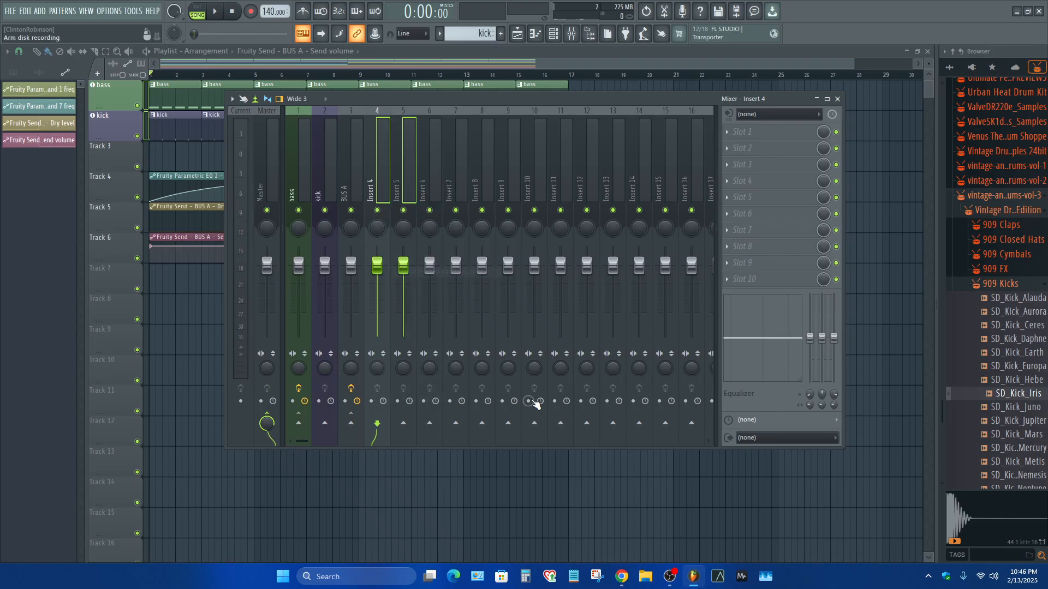
Play the arrangement briefly and check the effects and Master routing of the BUS A, kick and bass tracks.
click(347, 186)
click(378, 188)
click(397, 188)
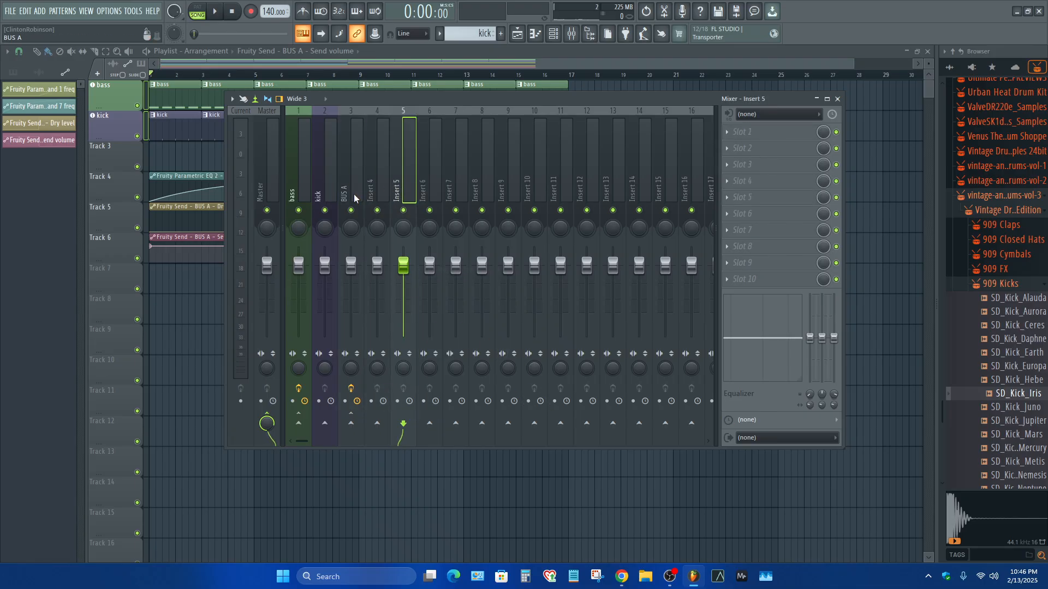
click(354, 195)
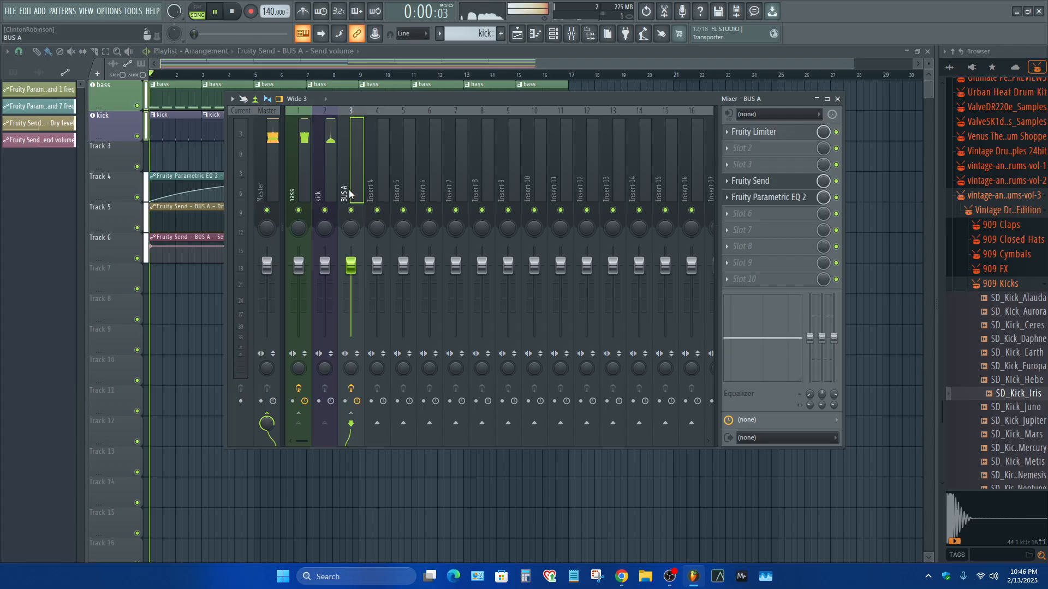
click(321, 188)
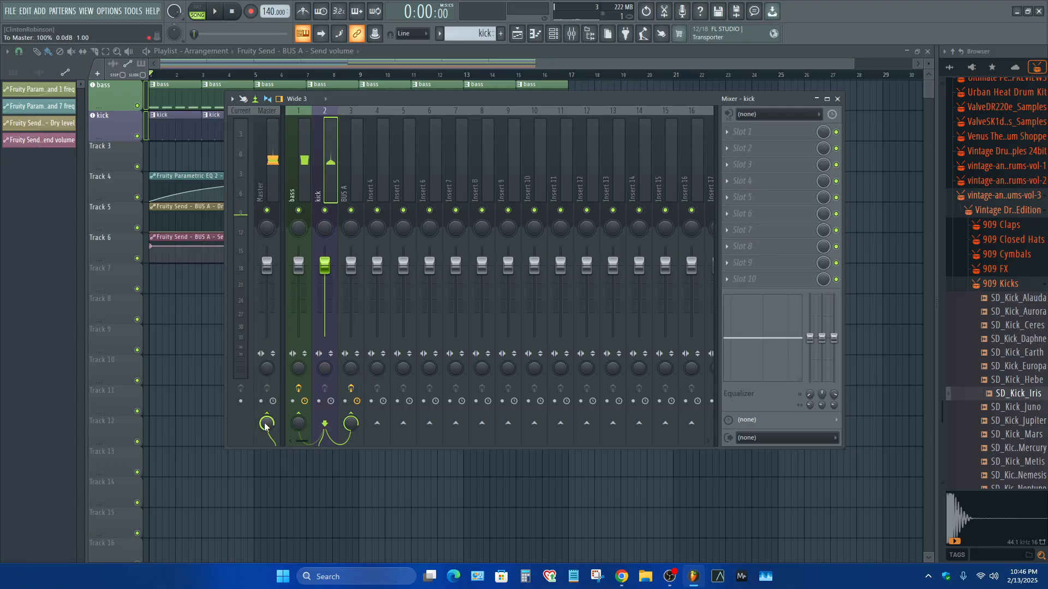
click(302, 184)
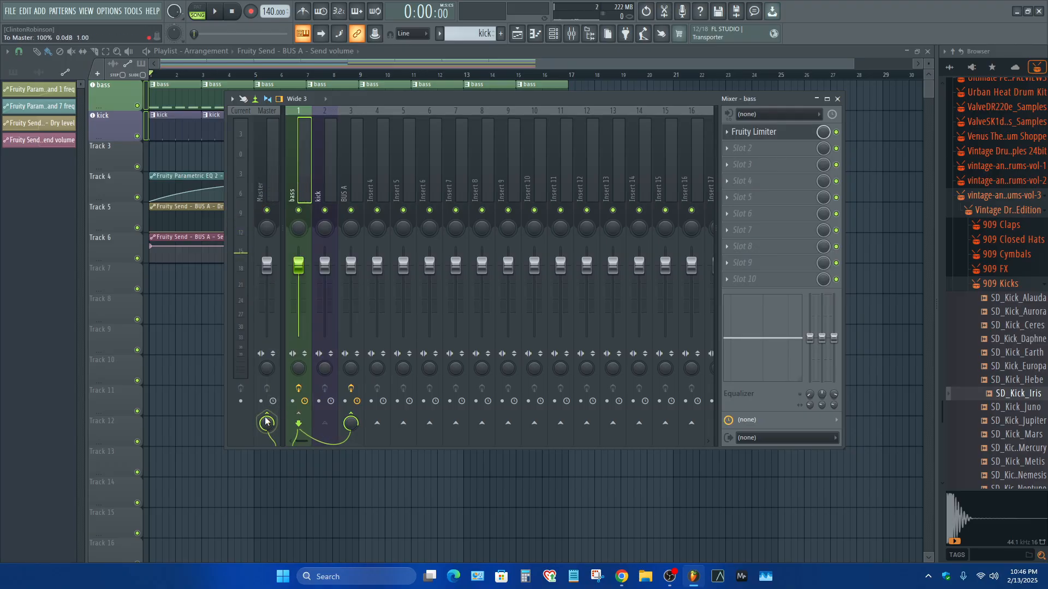
click(345, 188)
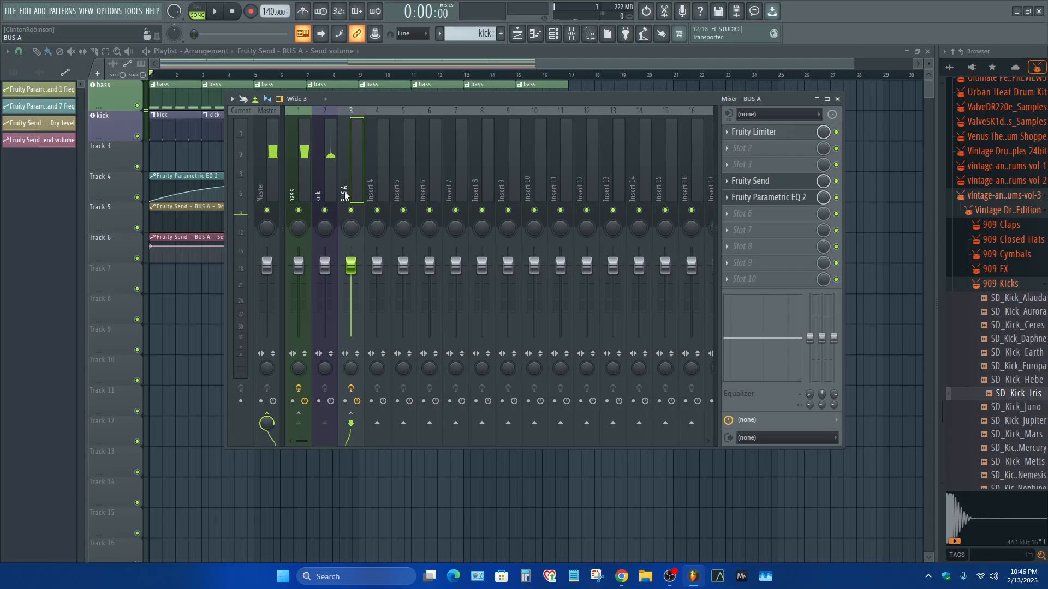
Delete Fruity Send and Fruity Parametric EQ 2 from BUS A, playing the arrangement to check the signal.
click(728, 181)
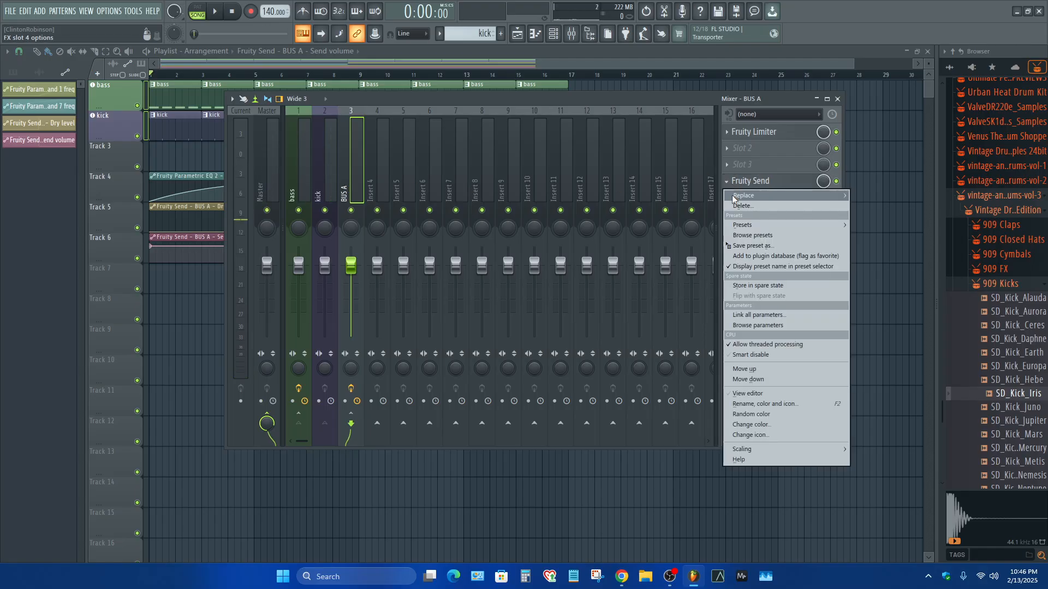
click(738, 206)
key(space)
click(728, 198)
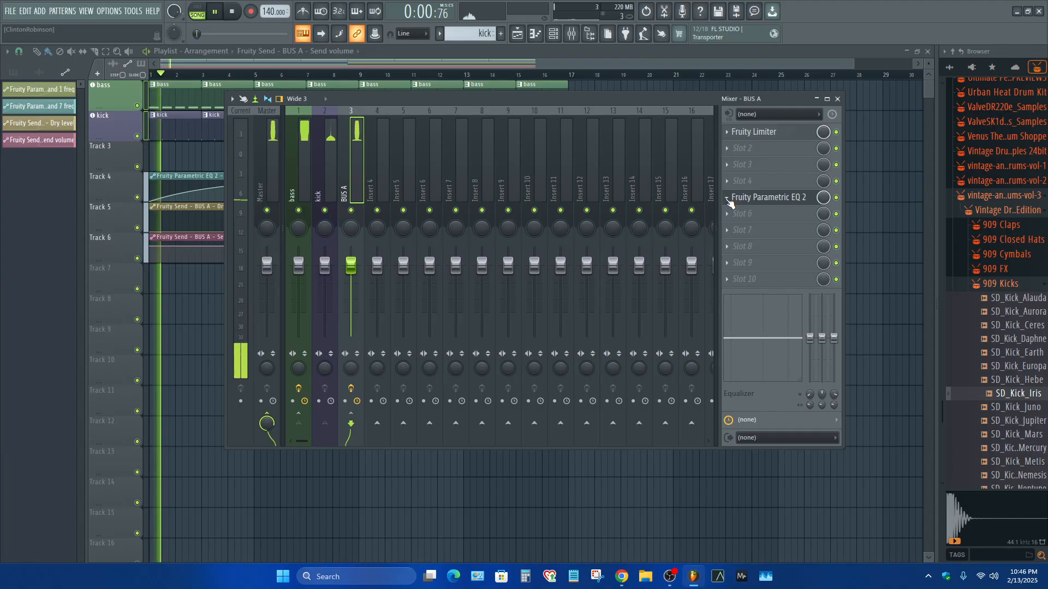
key(space)
click(728, 198)
click(738, 222)
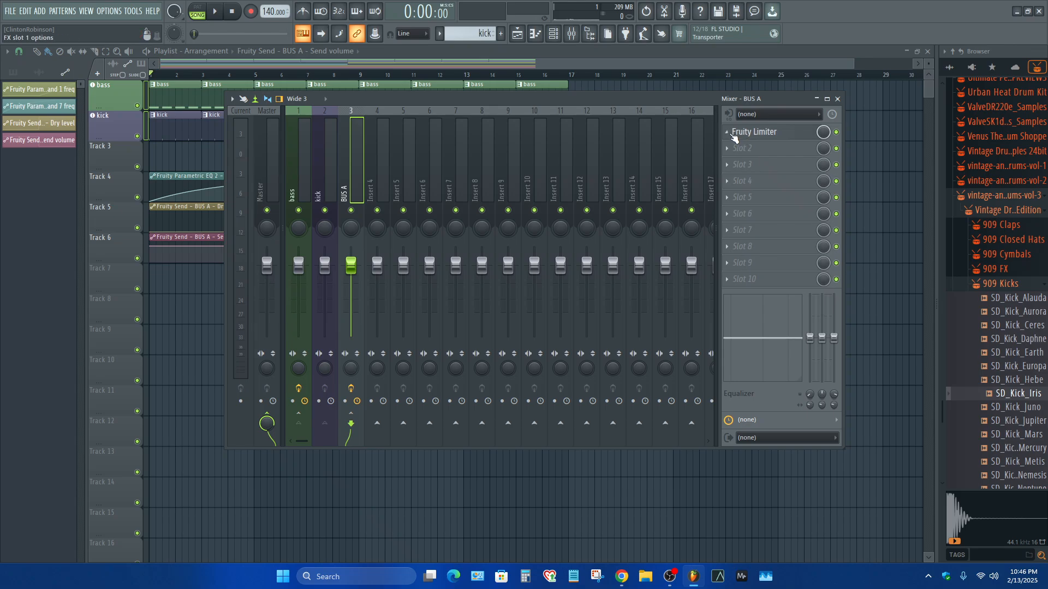
key(space)
key(space)
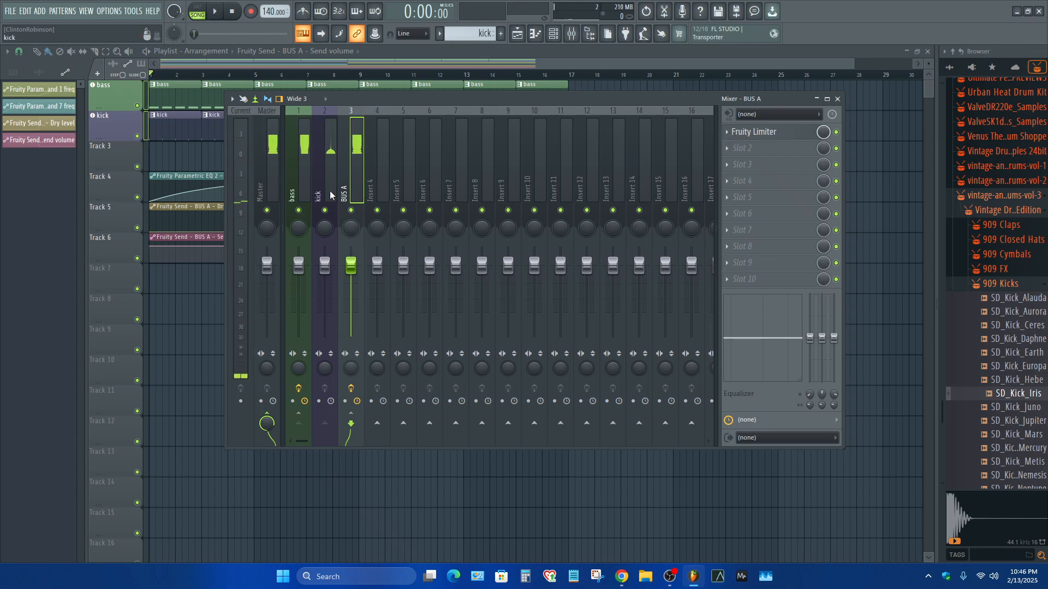
Load Fruity Peak Controller into the kick track's first effect slot and reposition its window.
click(333, 200)
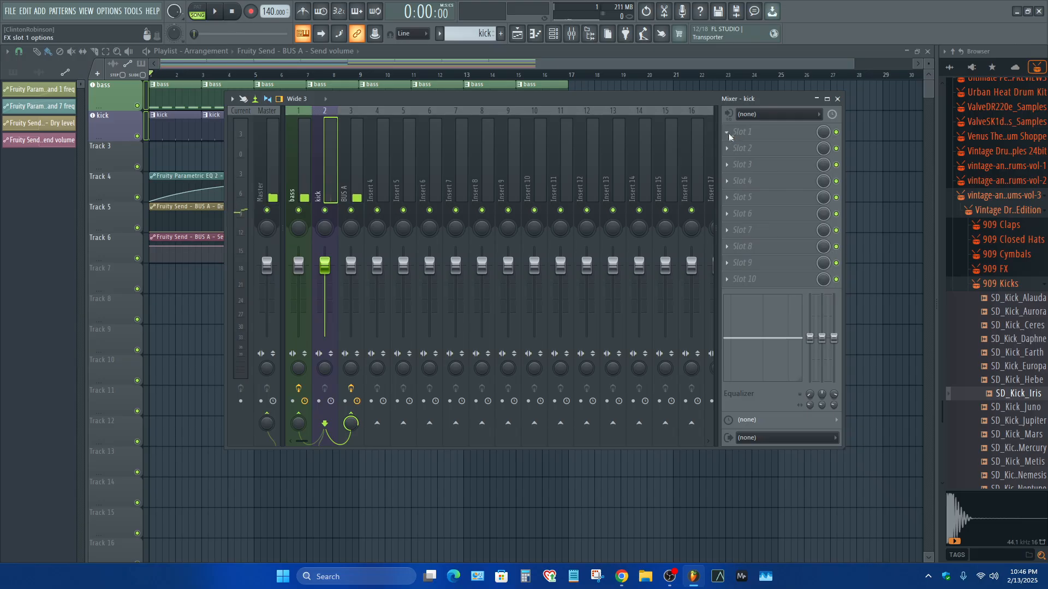
click(736, 133)
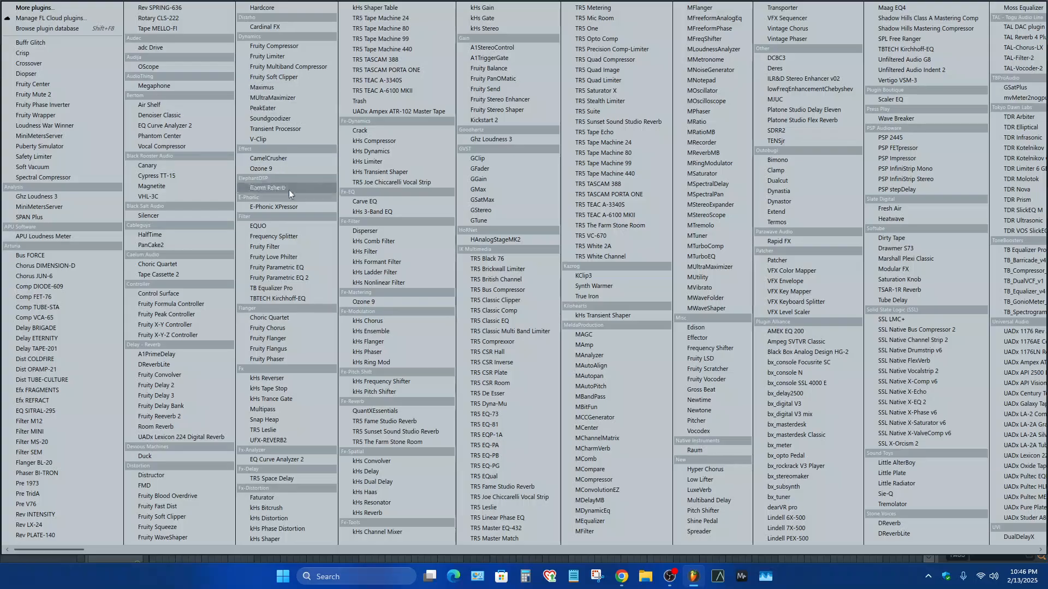
click(166, 316)
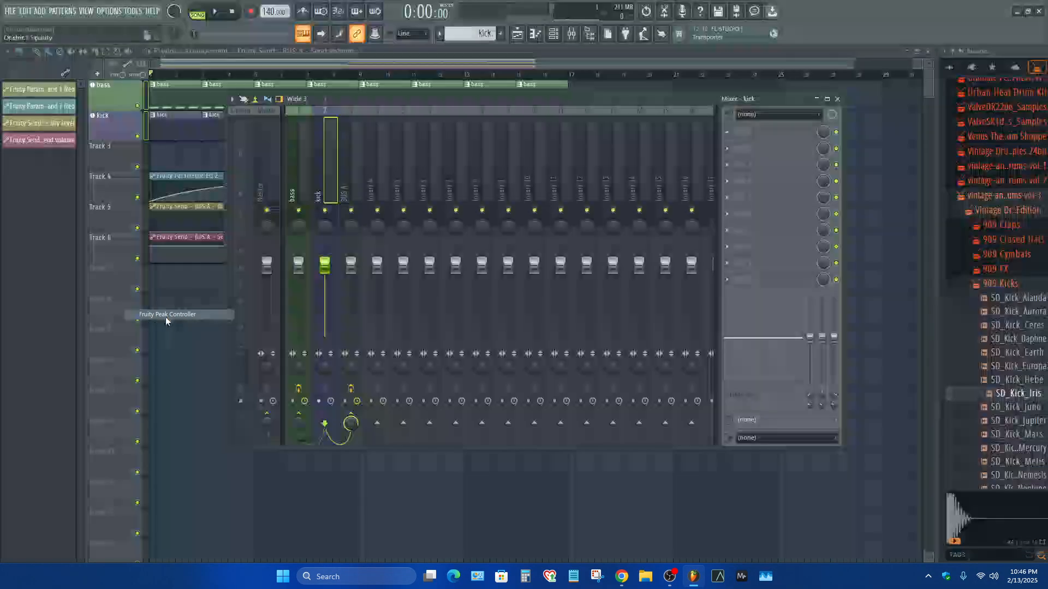
drag(348, 192, 579, 177)
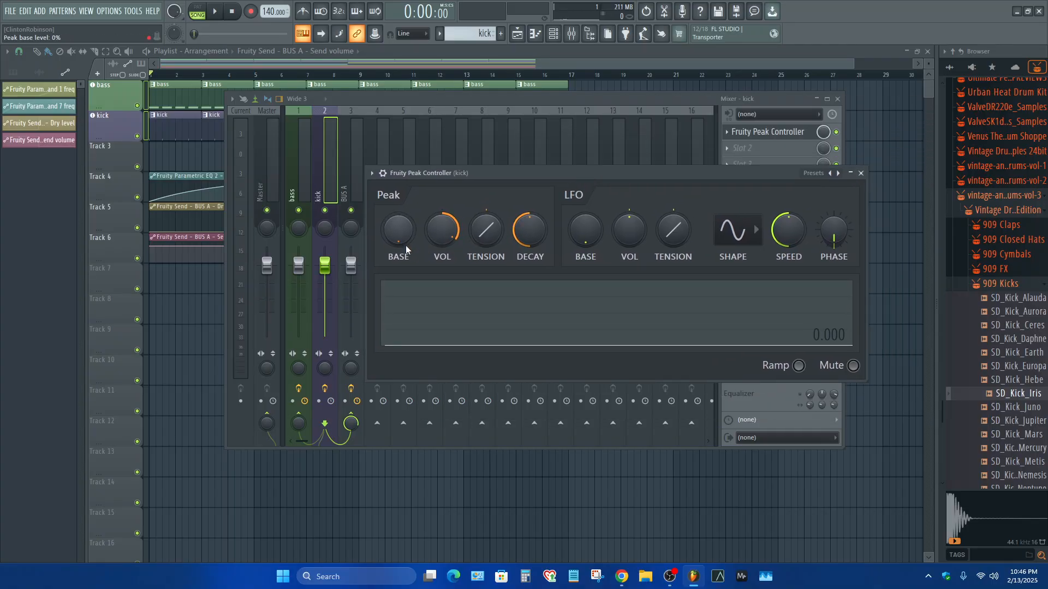
Set the Peak Controller's peak base to about 50% and its peak volume to a negative amount, clearing its window from the mixer tracks.
drag(405, 245, 405, 233)
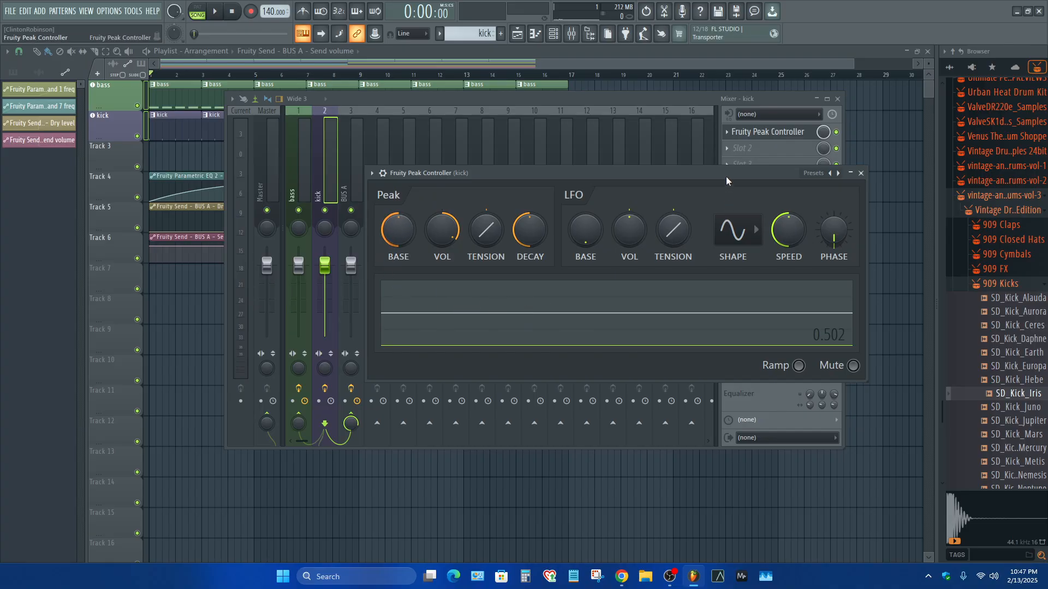
drag(727, 180, 603, 200)
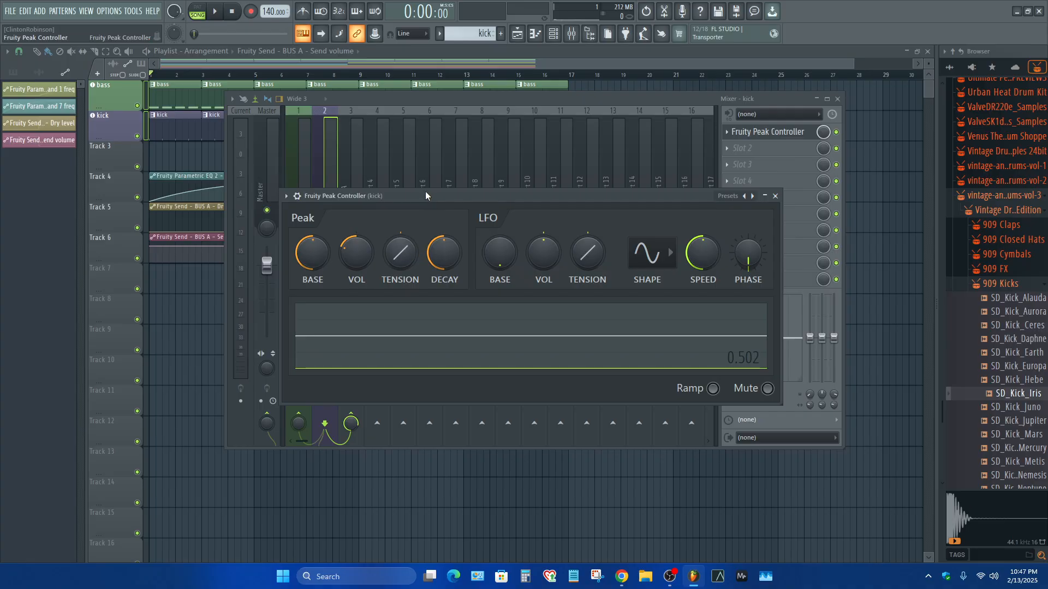
drag(415, 198, 595, 244)
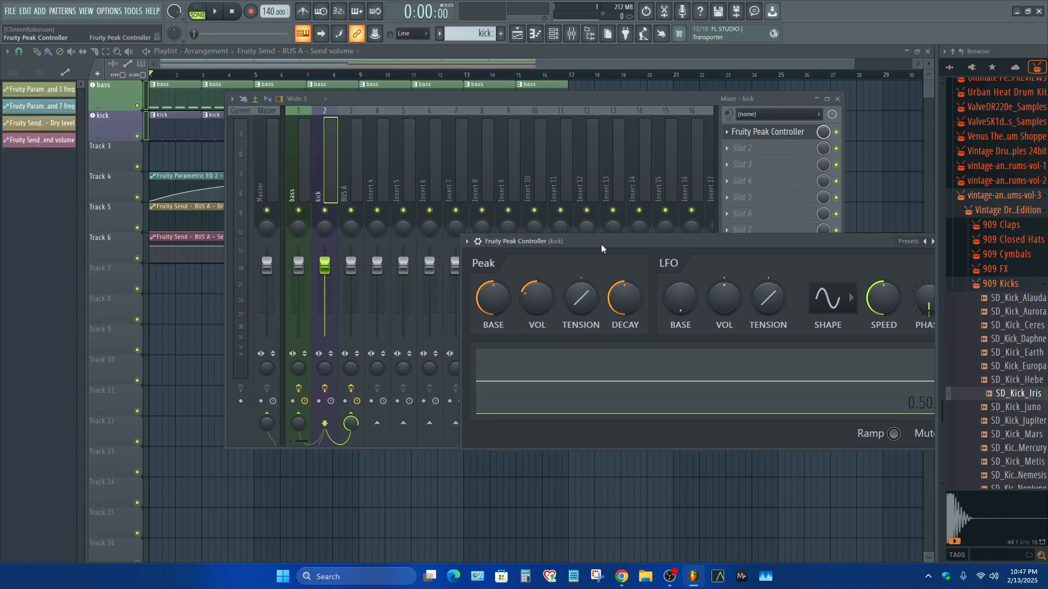
Link the bass track's EQ band 2 (peaking) level to the internal controller Fruity Peak Controller - Peak.
click(293, 182)
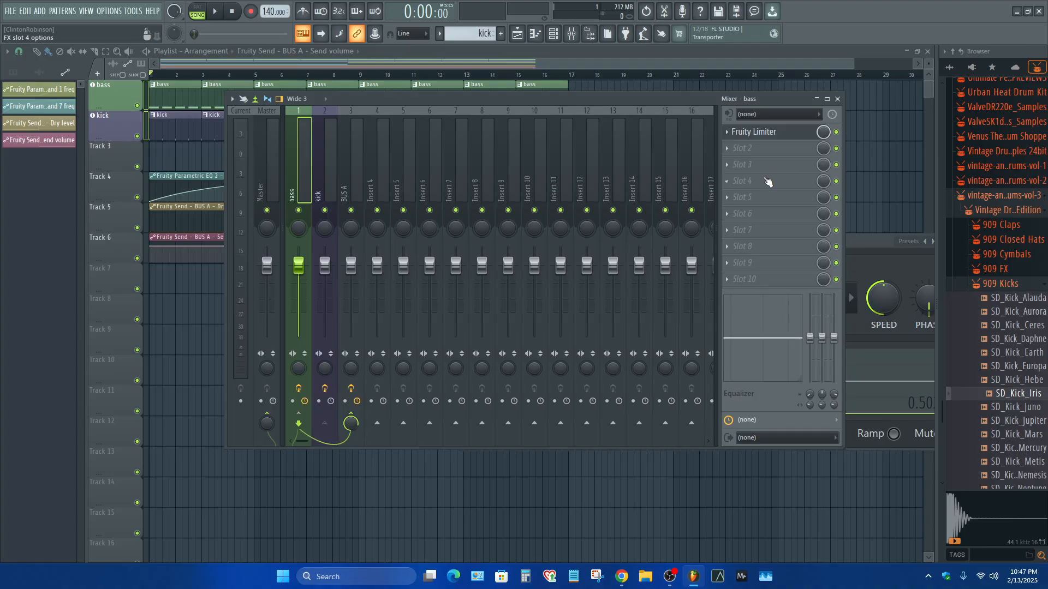
right_click(830, 341)
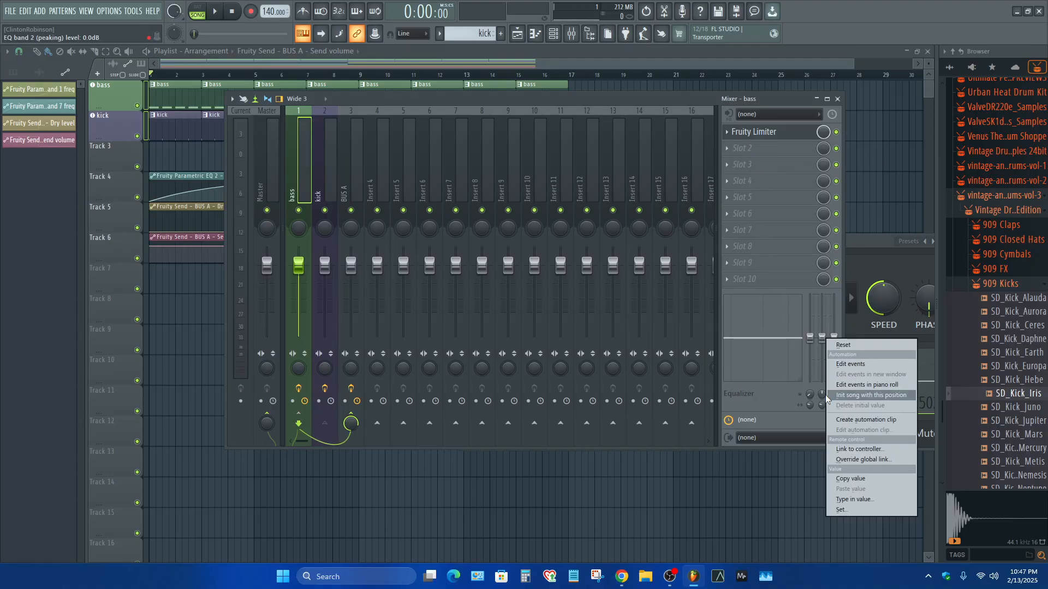
click(855, 449)
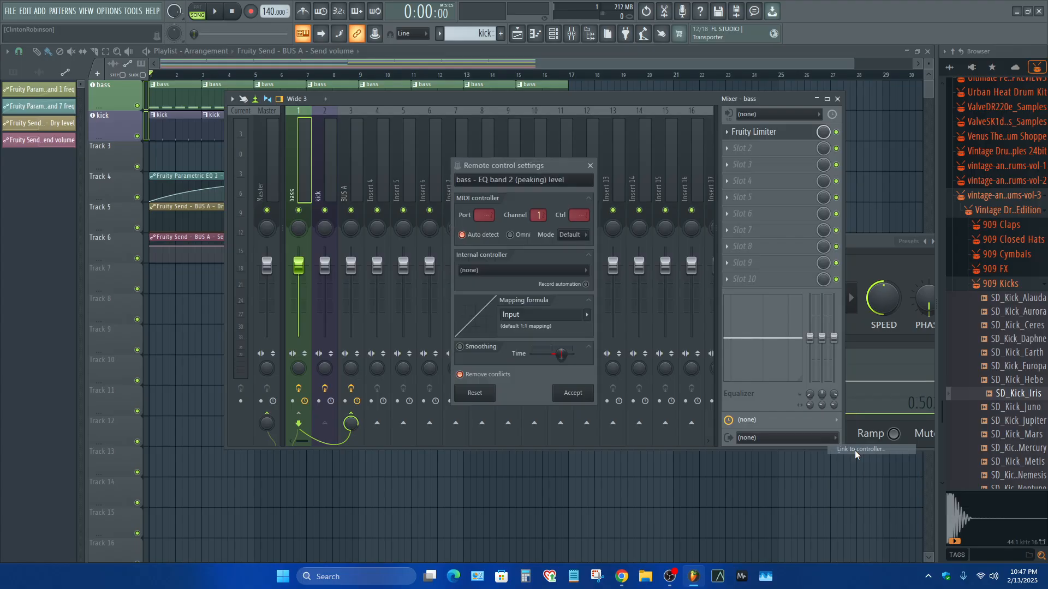
click(511, 269)
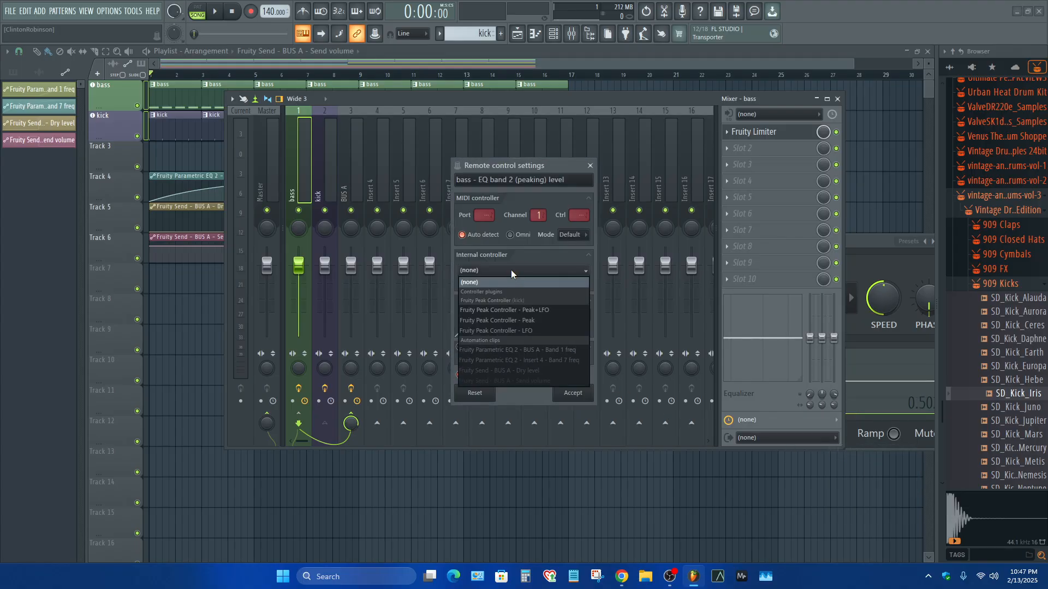
click(490, 322)
click(572, 393)
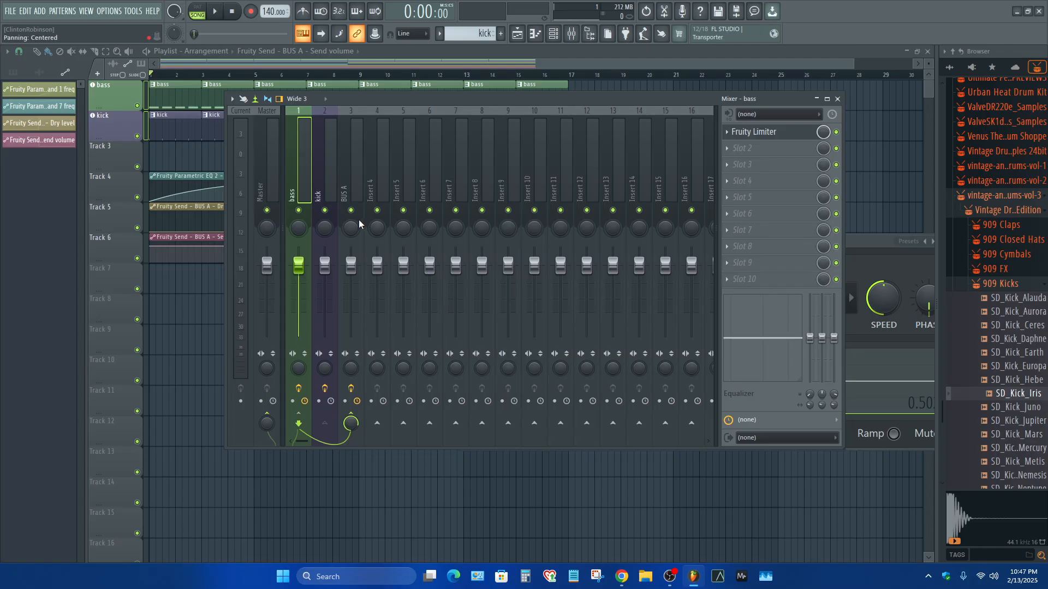
Play the arrangement to check the bass track's EQ modulation, then show the kick's Fruity Peak Controller again.
key(space)
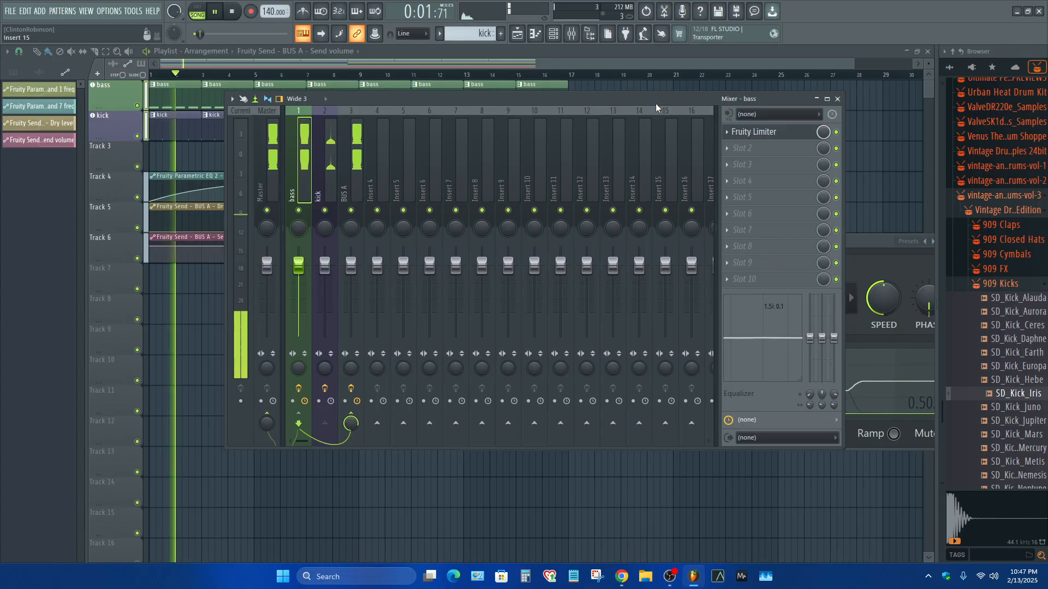
drag(644, 99, 537, 125)
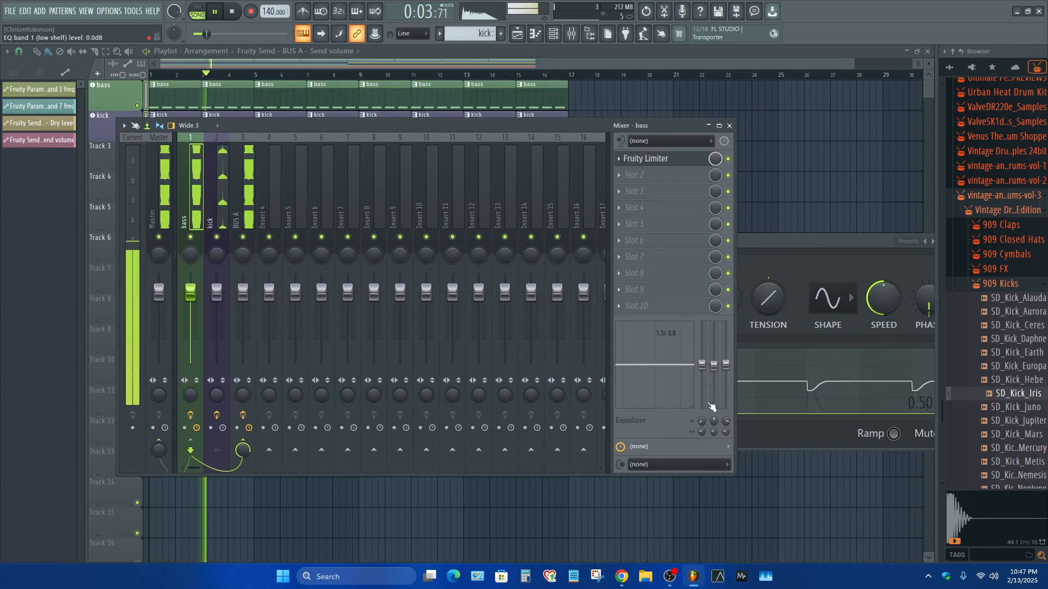
key(space)
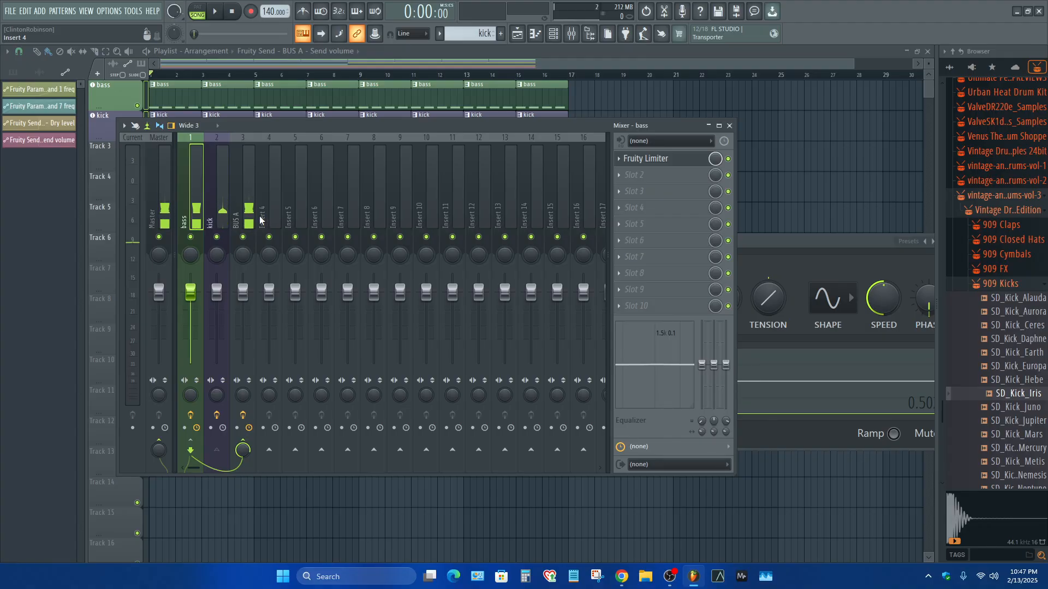
click(214, 216)
click(657, 159)
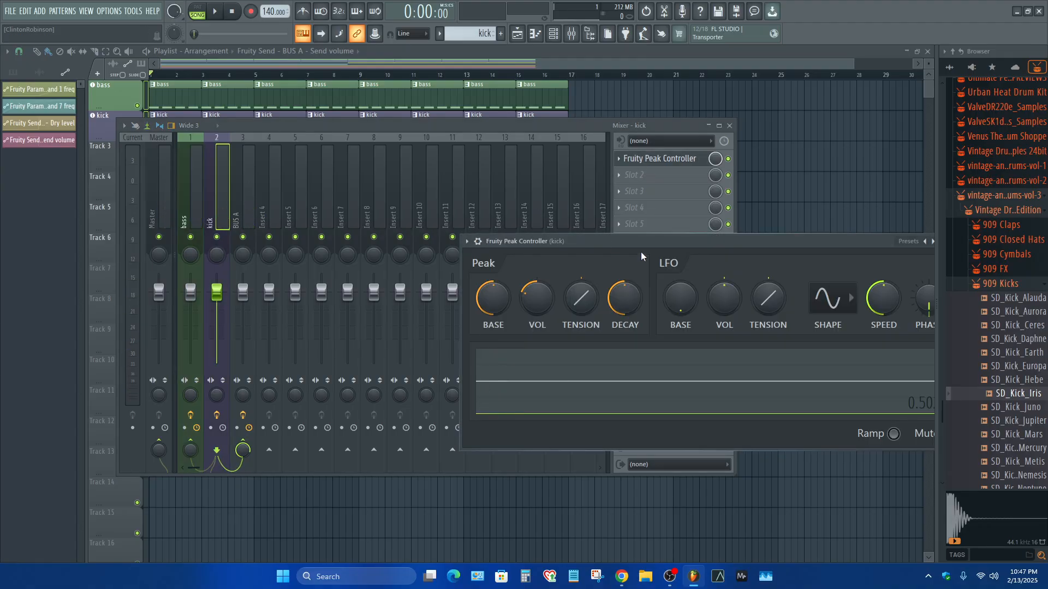
Arrange the mixer and the kick's Fruity Peak Controller windows so that the mixer tracks and the controller's peak knobs are visible together.
drag(641, 249, 425, 182)
drag(321, 235, 338, 230)
drag(399, 178, 211, 139)
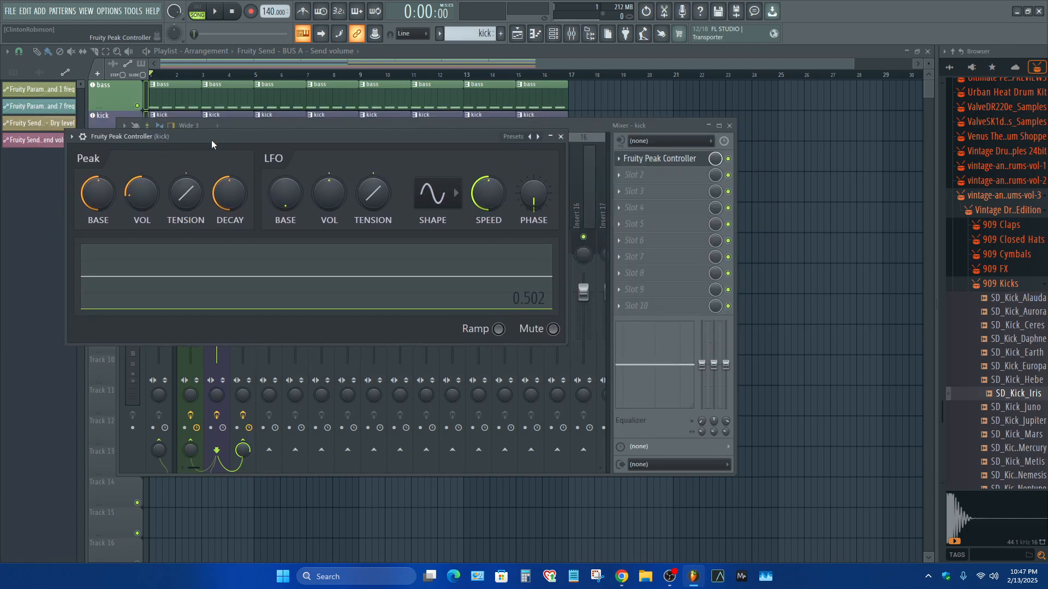
drag(211, 140, 288, 142)
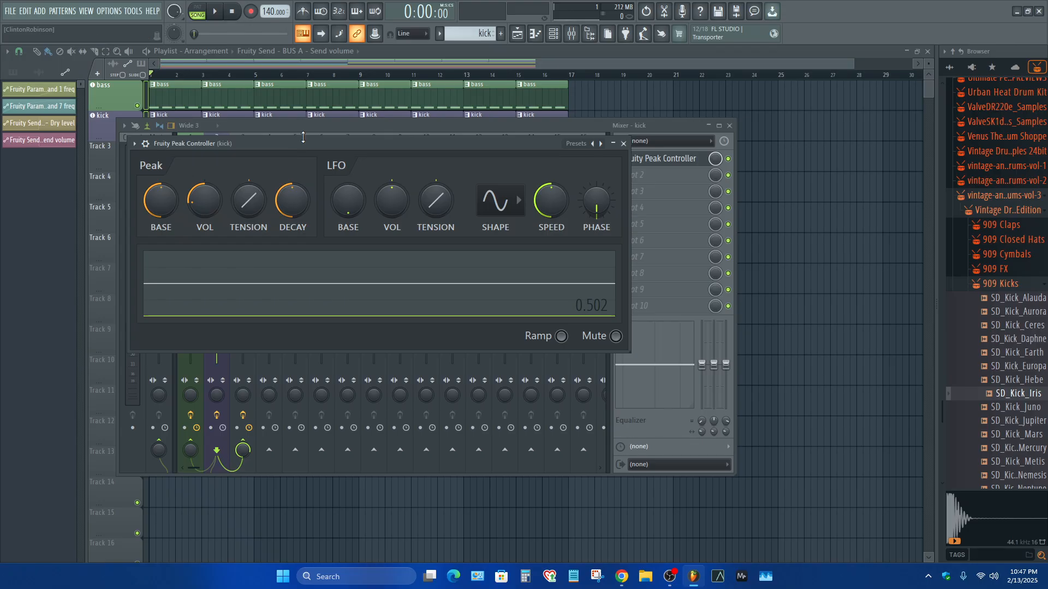
drag(304, 139, 430, 104)
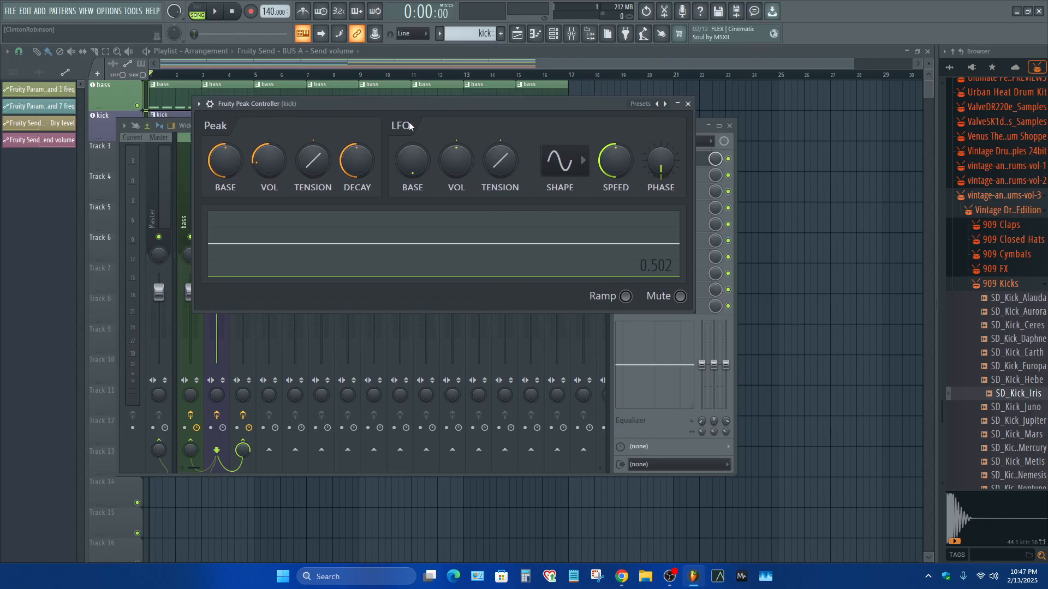
drag(357, 161, 351, 155)
drag(371, 105, 404, 424)
drag(445, 130, 327, 64)
drag(577, 425, 862, 294)
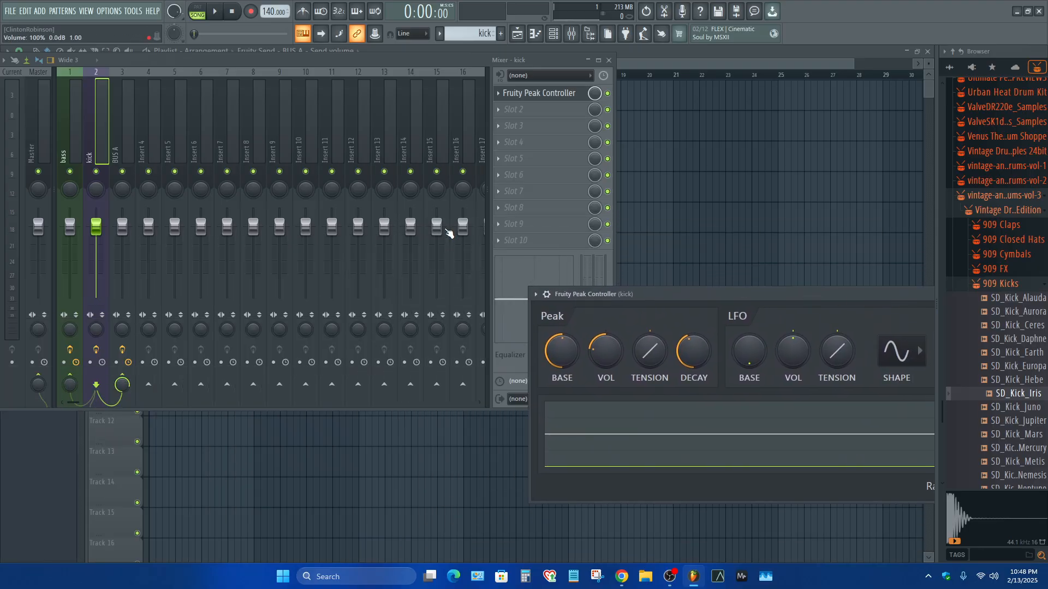
Remove Fruity Limiter from the bass track's first effect slot.
click(65, 150)
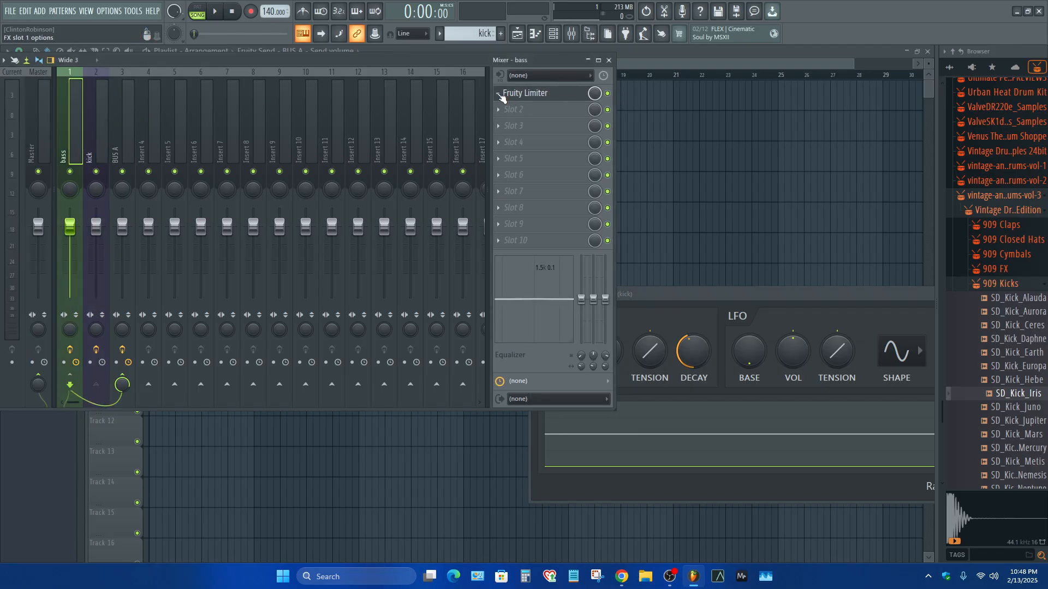
click(499, 94)
click(506, 121)
Play the arrangement with the kick track selected and place the Fruity Peak Controller window just below the mixer's equalizer section.
click(98, 156)
key(space)
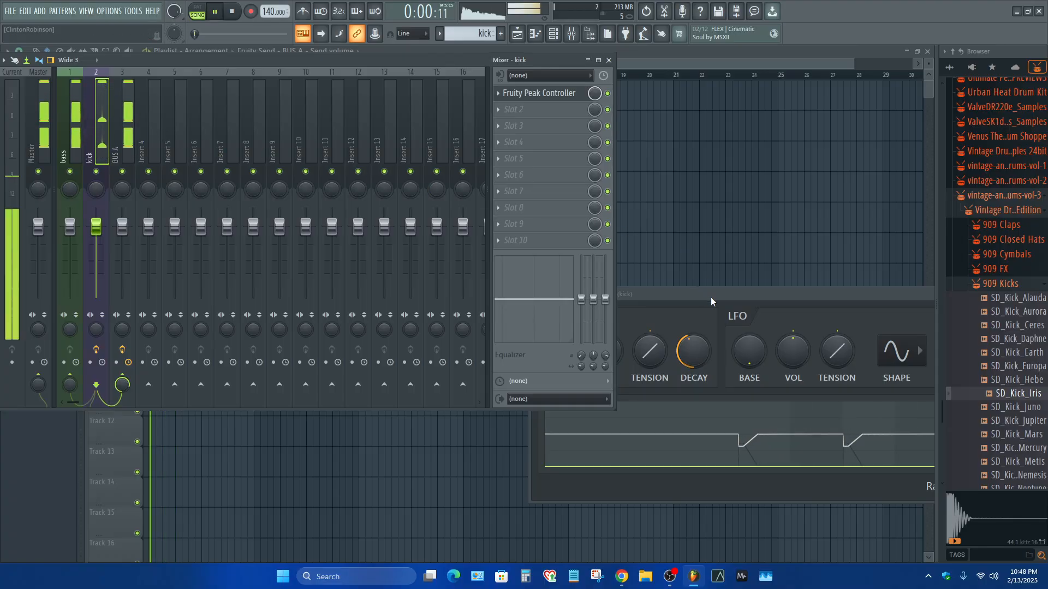
drag(711, 299, 465, 394)
key(space)
key(space)
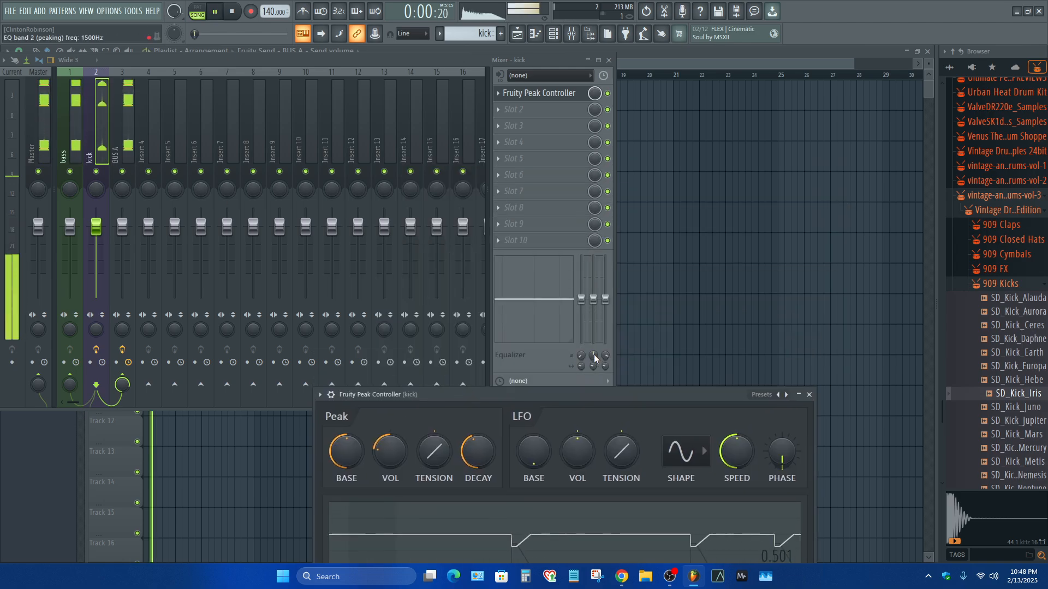
Set the bass track's EQ band 2 (peaking) frequency to about 226 Hz while the arrangement plays, and stop playback.
click(80, 138)
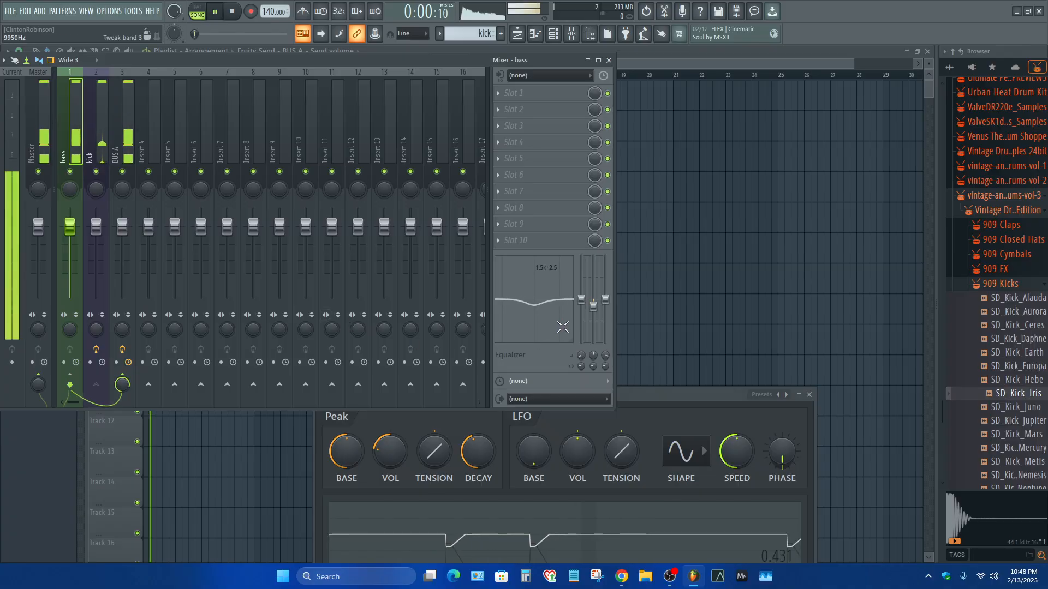
drag(593, 309, 591, 302)
drag(593, 356, 593, 367)
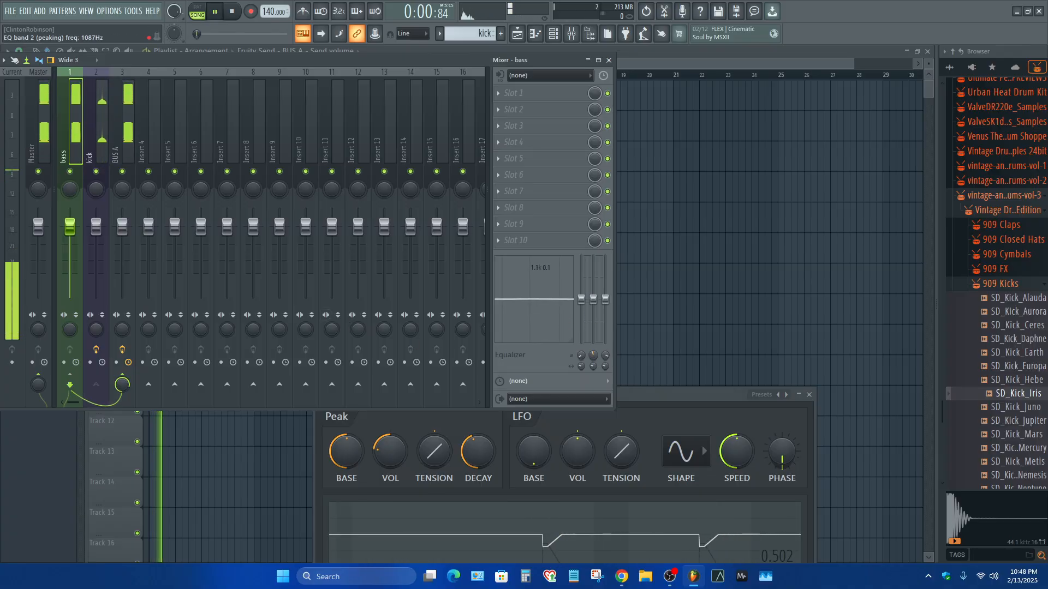
drag(540, 299, 520, 299)
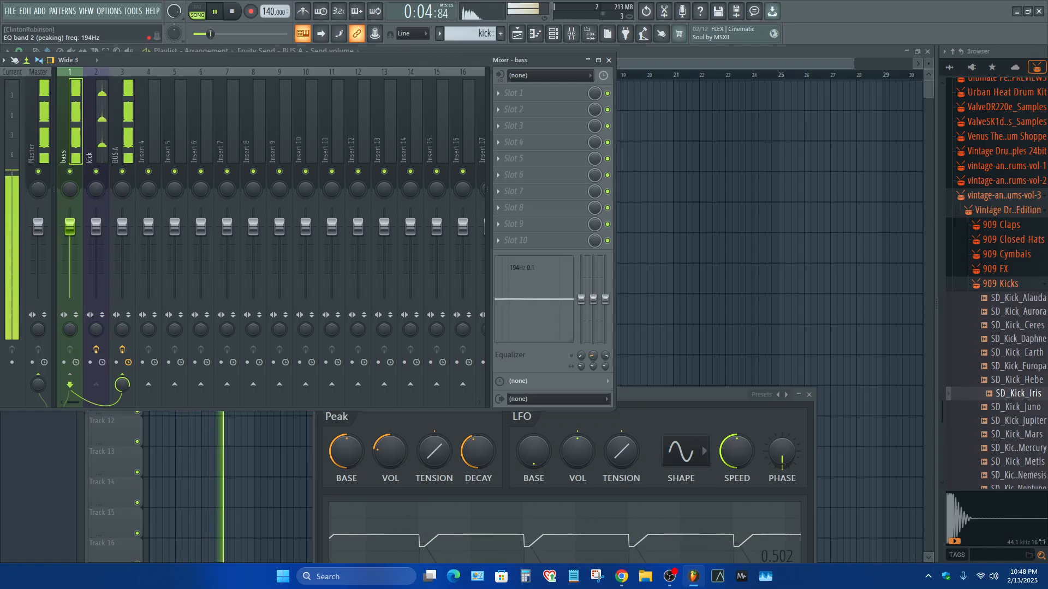
drag(591, 364, 591, 361)
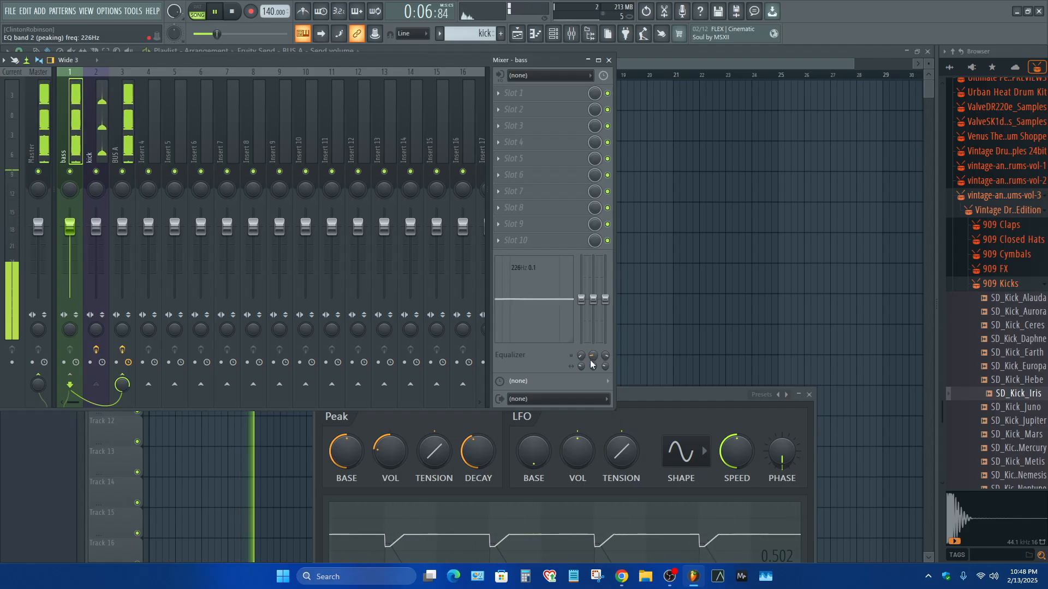
key(space)
Lower the Peak Controller's peak decay speed, move its window clear of the equalizer, and play the arrangement with the bass track selected.
click(480, 464)
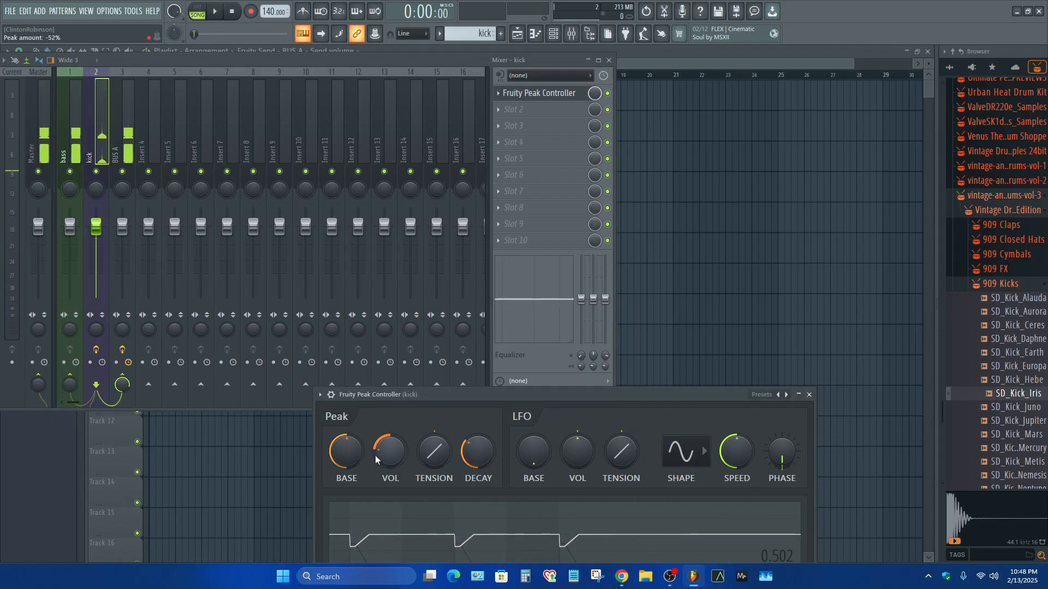
click(74, 144)
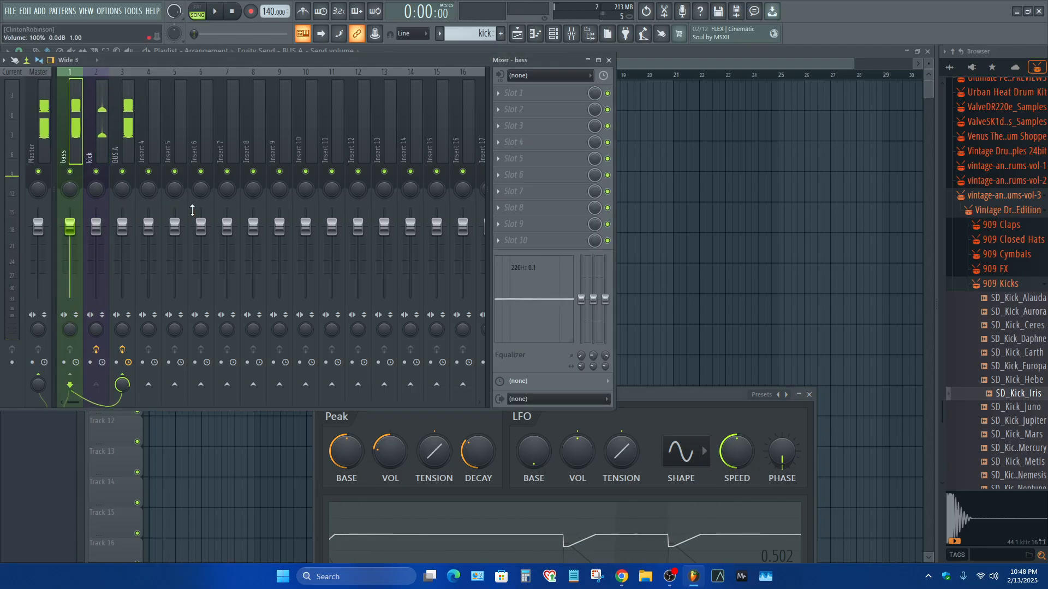
drag(631, 387, 884, 311)
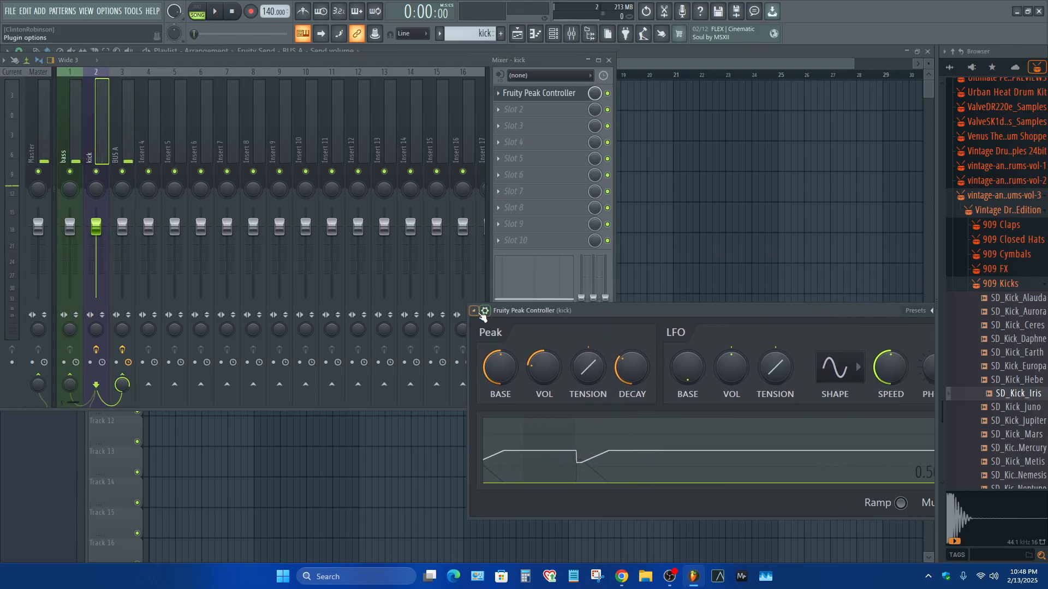
click(473, 316)
click(485, 536)
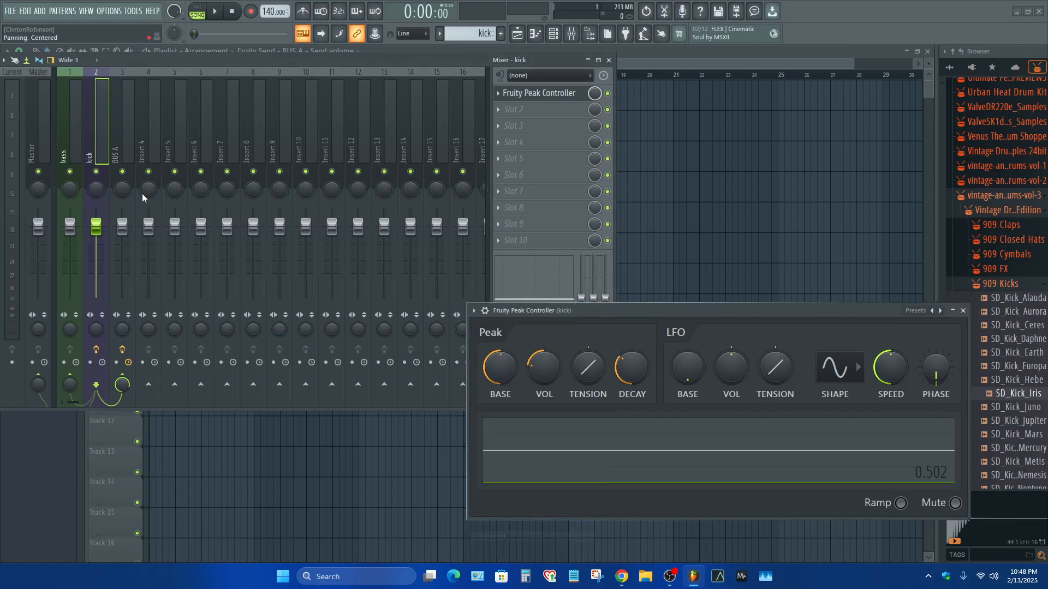
drag(704, 316, 633, 408)
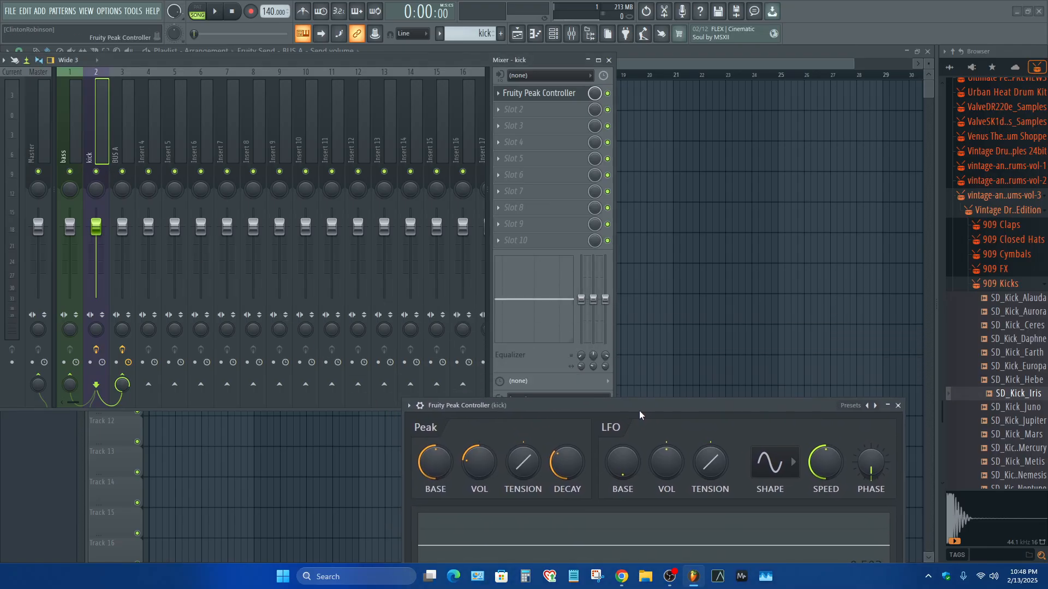
click(71, 155)
key(space)
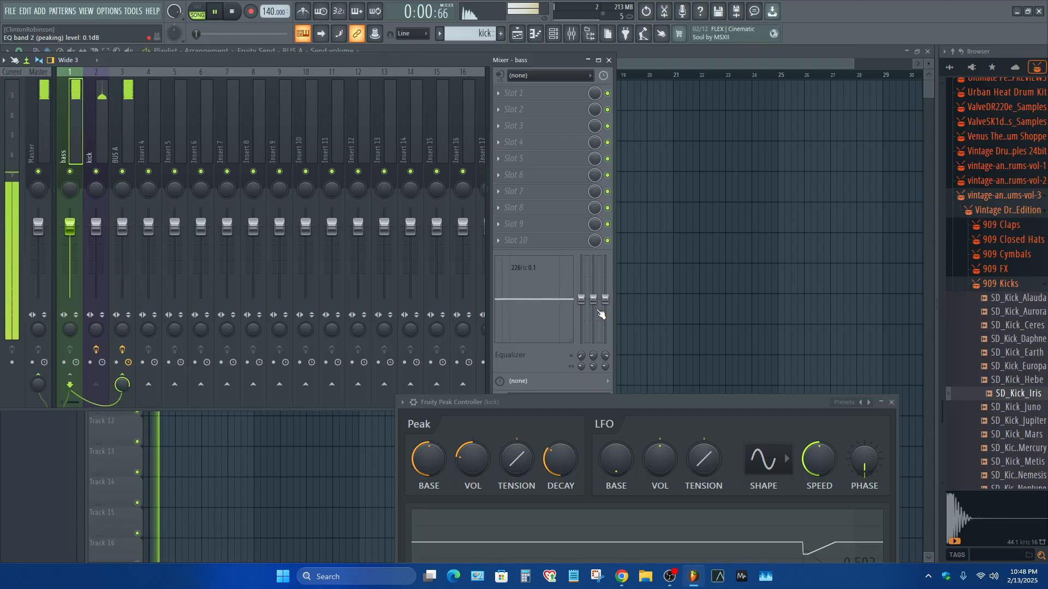
key(space)
Set the Peak Controller's peak decay speed to about 38% and play the arrangement while watching the bass track's EQ.
click(557, 455)
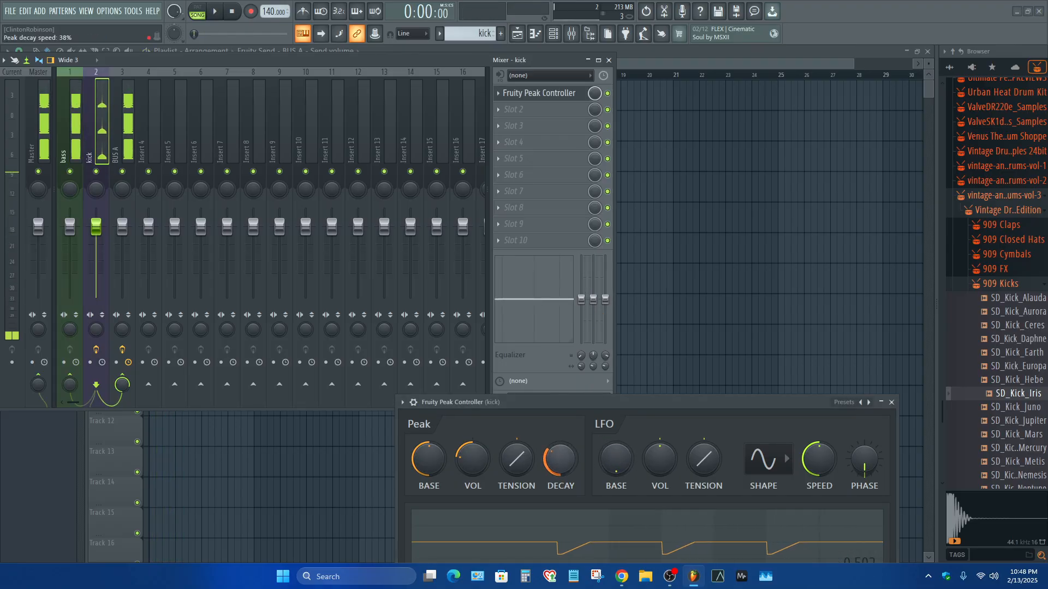
key(space)
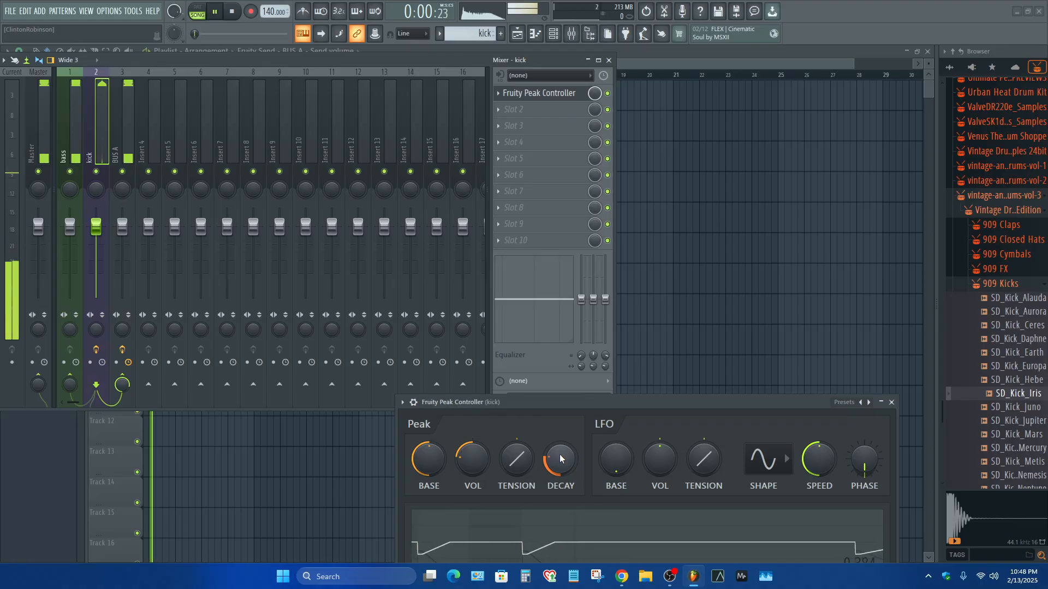
click(75, 162)
drag(516, 315, 518, 331)
key(space)
key(space)
Raise the Peak Controller's peak decay speed to about 59% and play the arrangement with the bass track selected.
drag(559, 463, 558, 450)
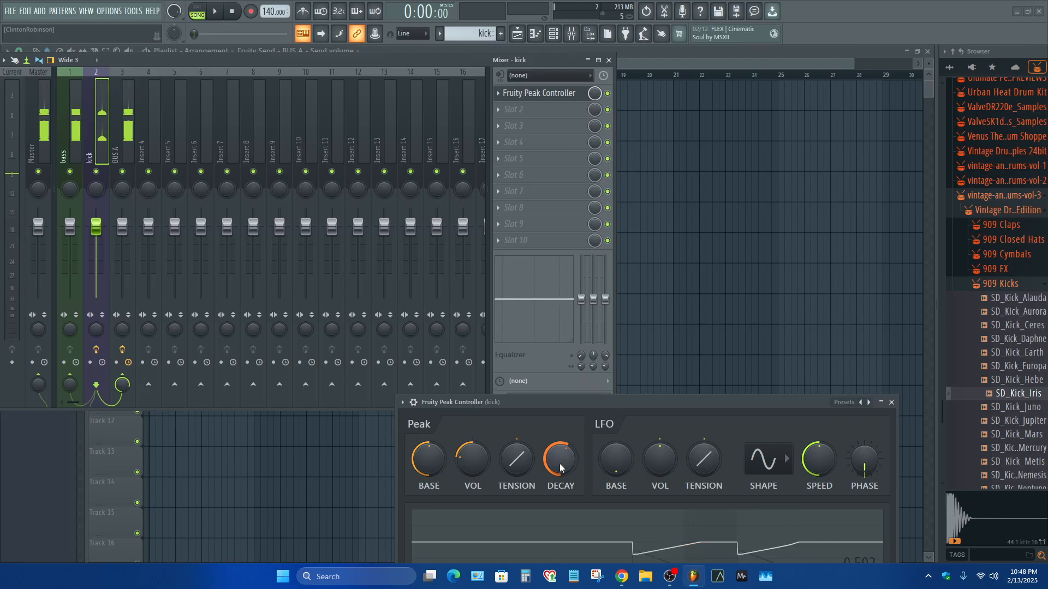
key(space)
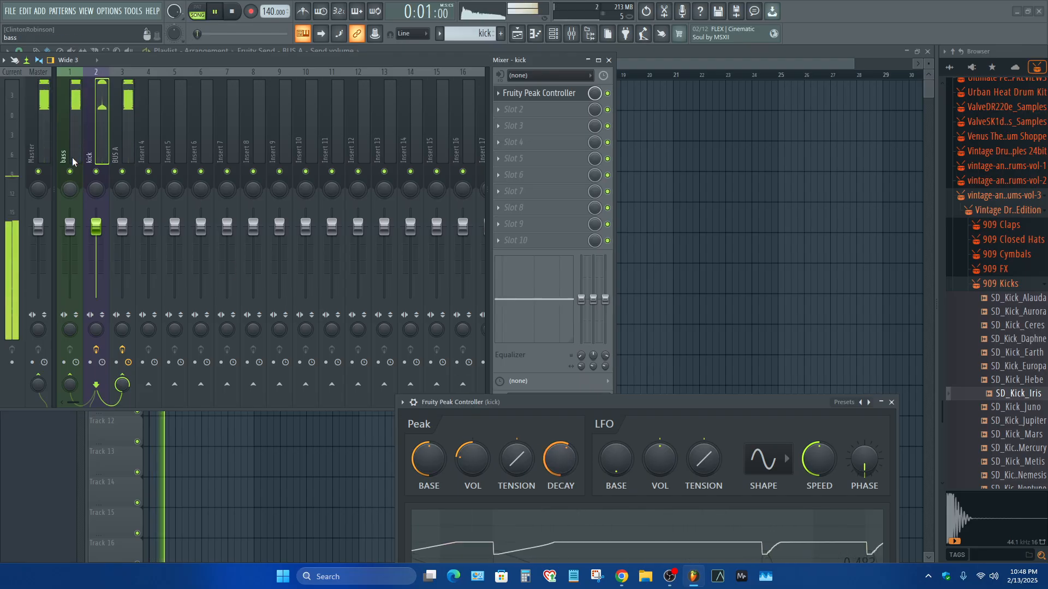
click(72, 161)
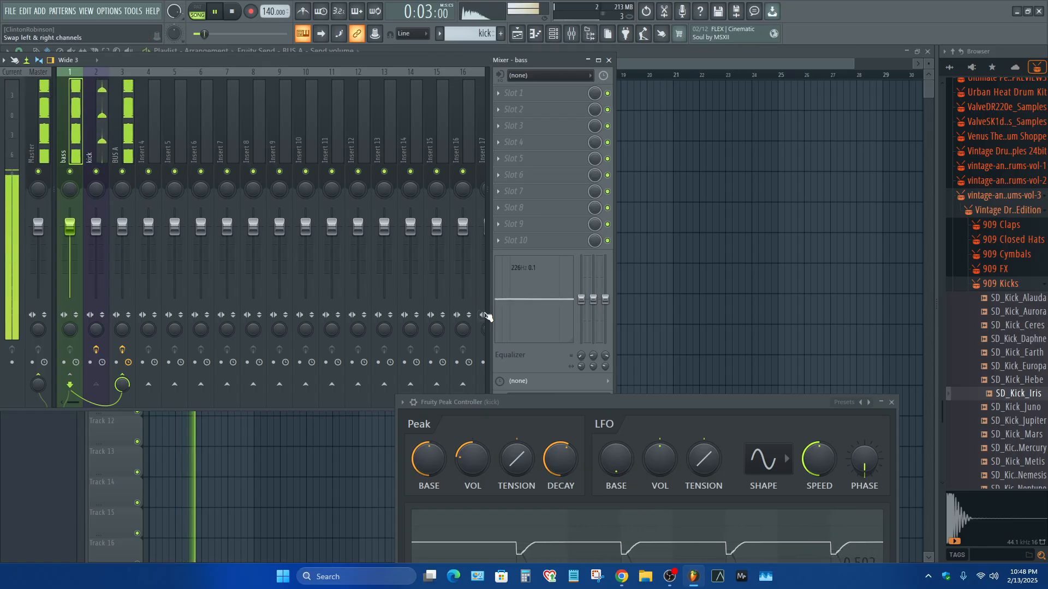
key(space)
Set the Peak Controller's peak tension to about 73% and play the arrangement with its output graph fully in view.
drag(516, 459, 517, 465)
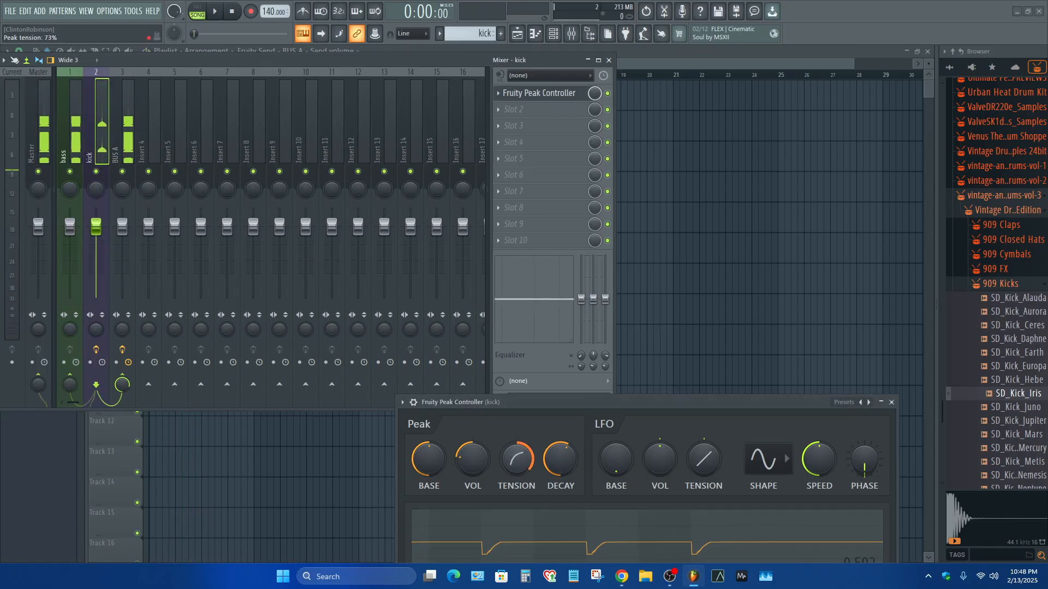
key(space)
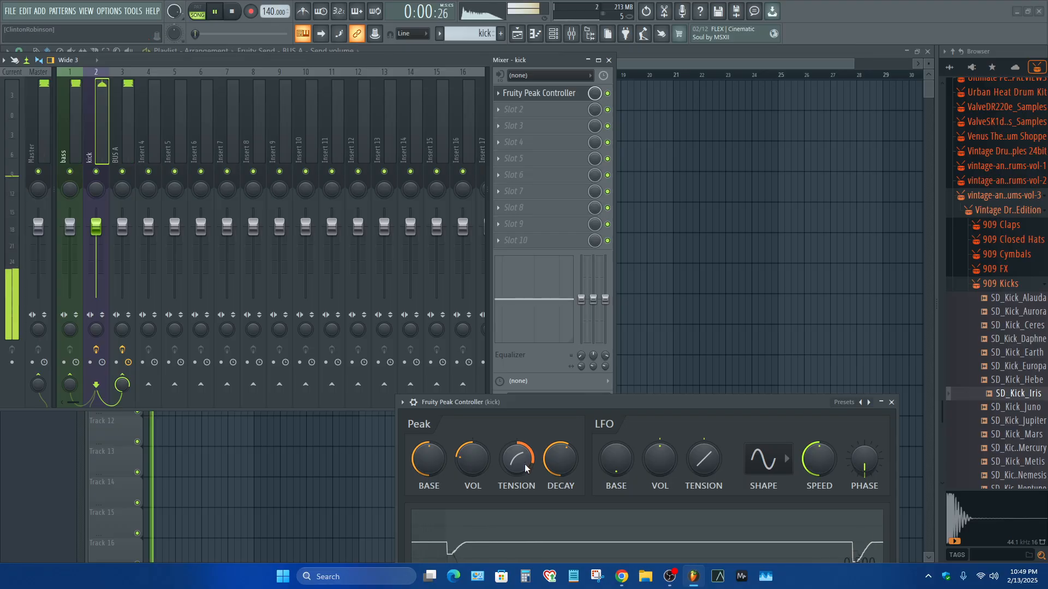
key(space)
click(71, 148)
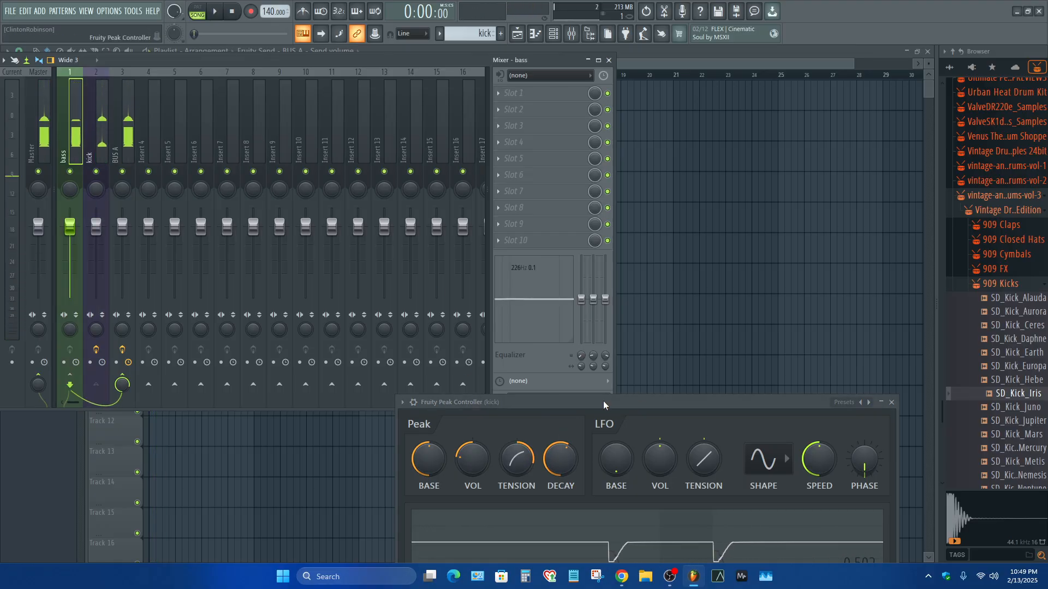
key(space)
drag(602, 402, 543, 329)
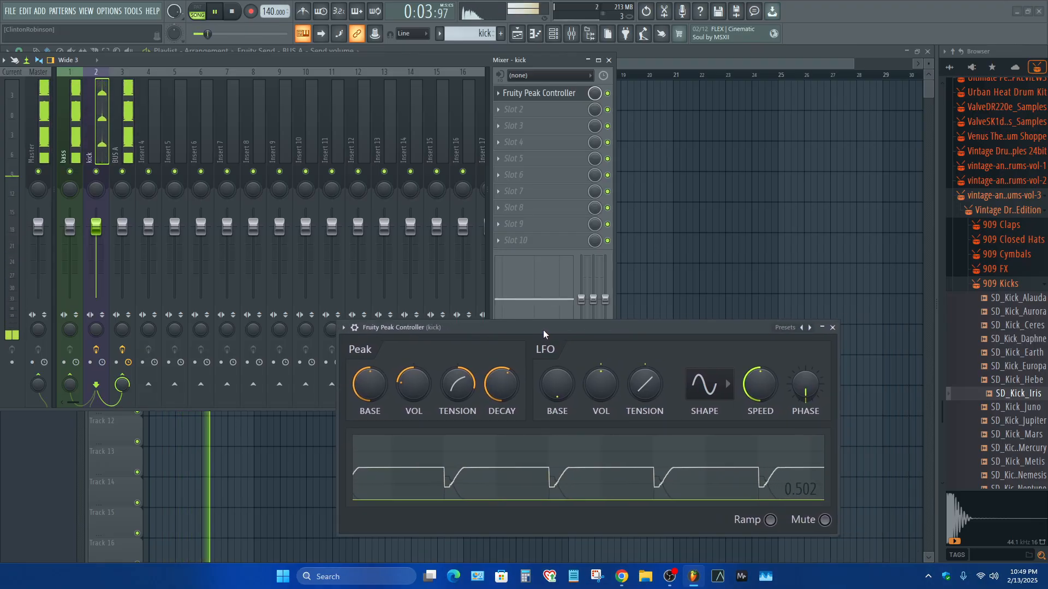
Try negative peak tension settings around -51% and replay the arrangement to compare the recovery curve in the output graph.
key(space)
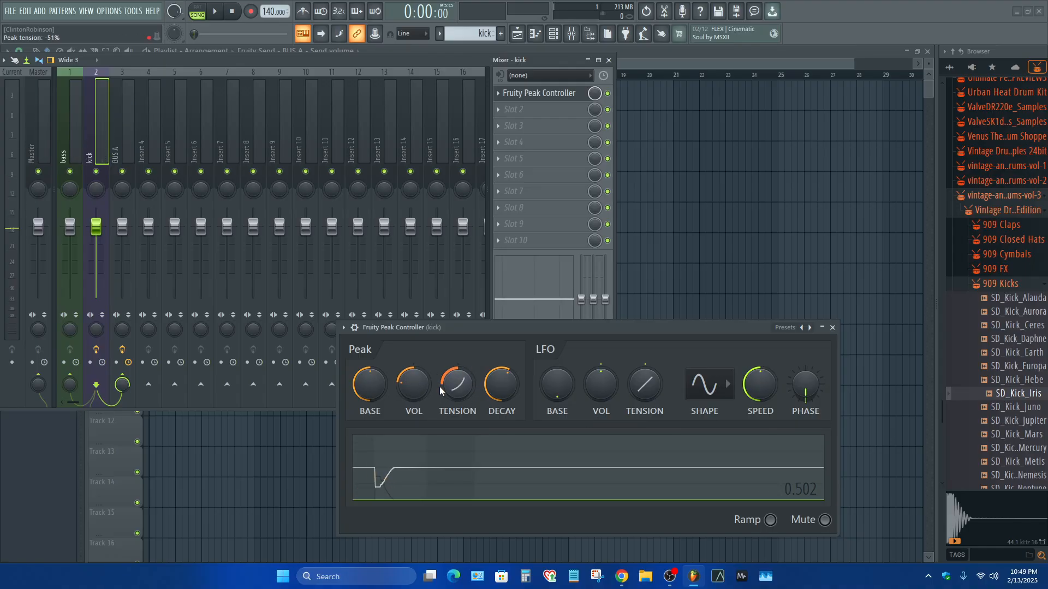
key(space)
key(space)
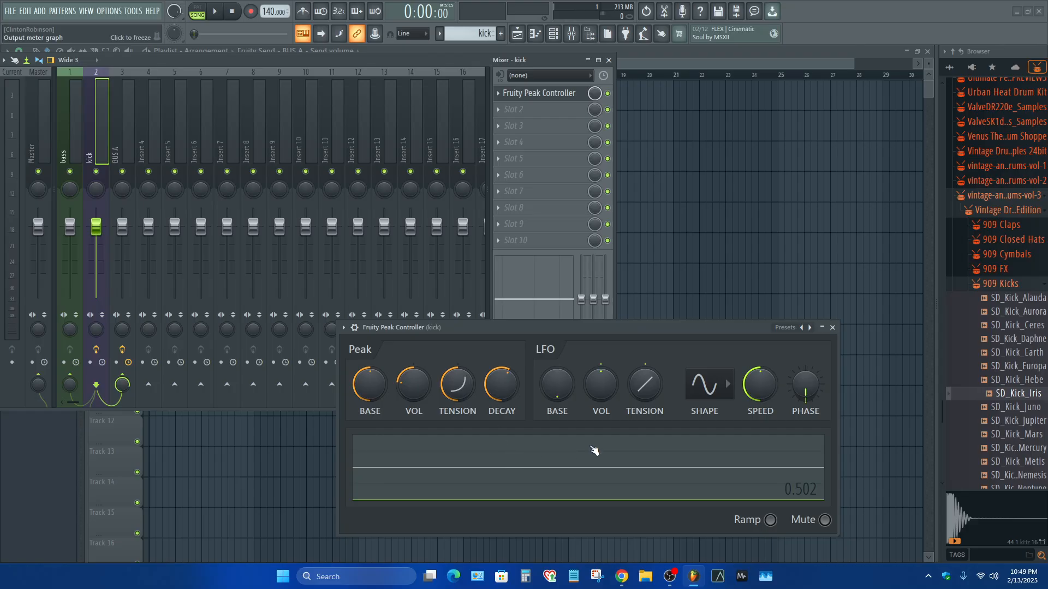
key(space)
key(space)
drag(458, 385, 458, 360)
key(space)
key(space)
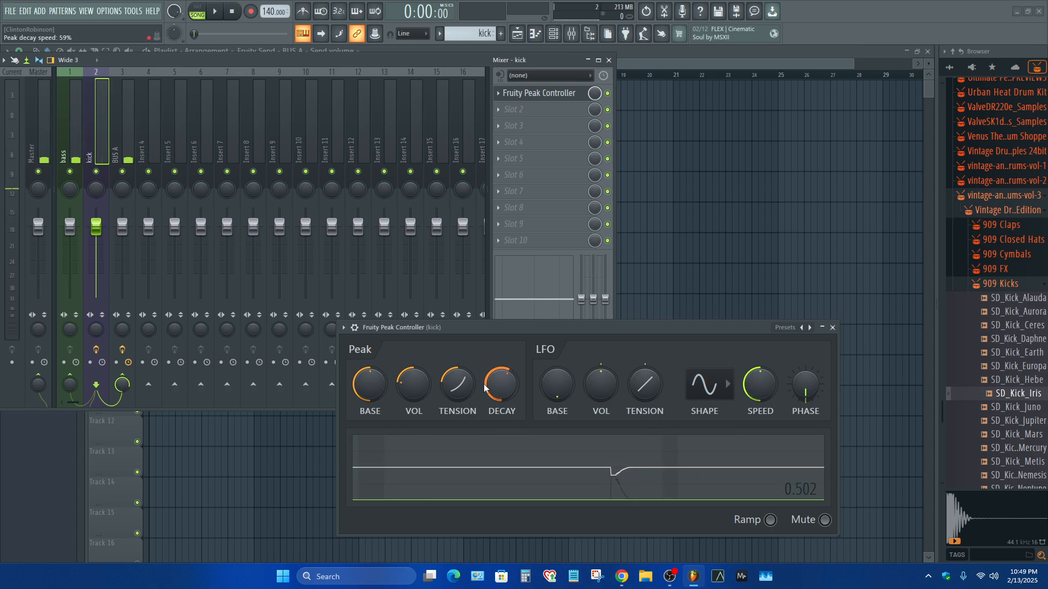
Change the peak tension to a positive amount and play the arrangement to compare the output curve.
drag(457, 383, 457, 380)
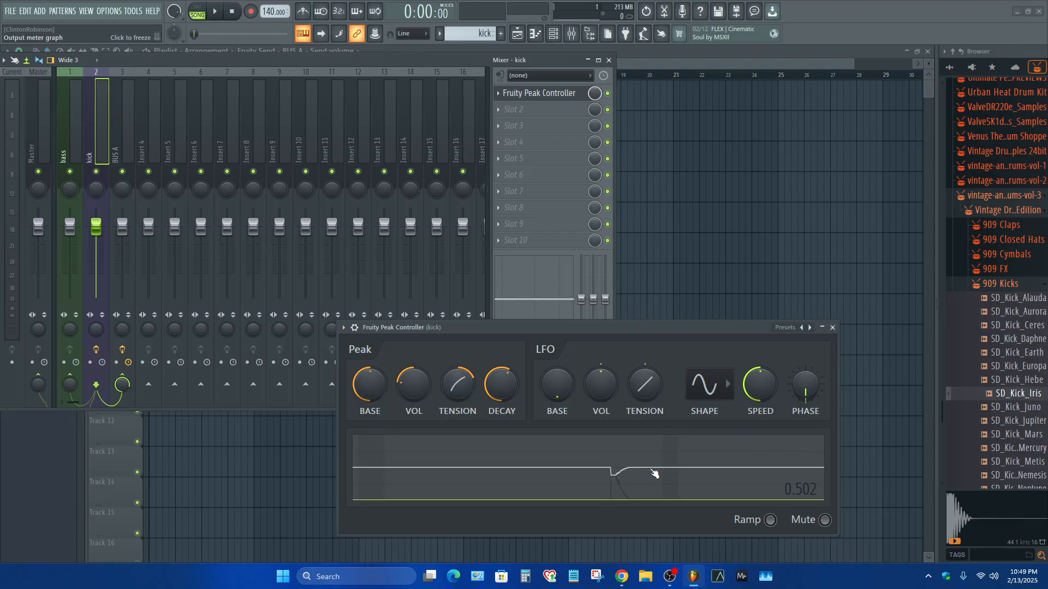
key(space)
key(space)
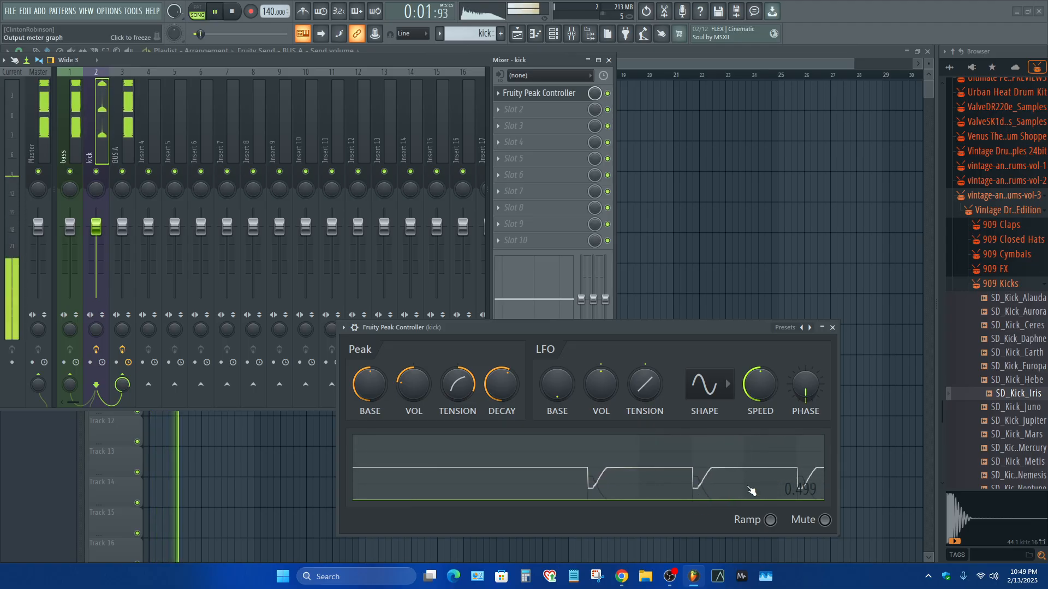
key(space)
Move the Peak Controller window up and lower its peak decay speed while the arrangement plays.
drag(513, 331, 551, 274)
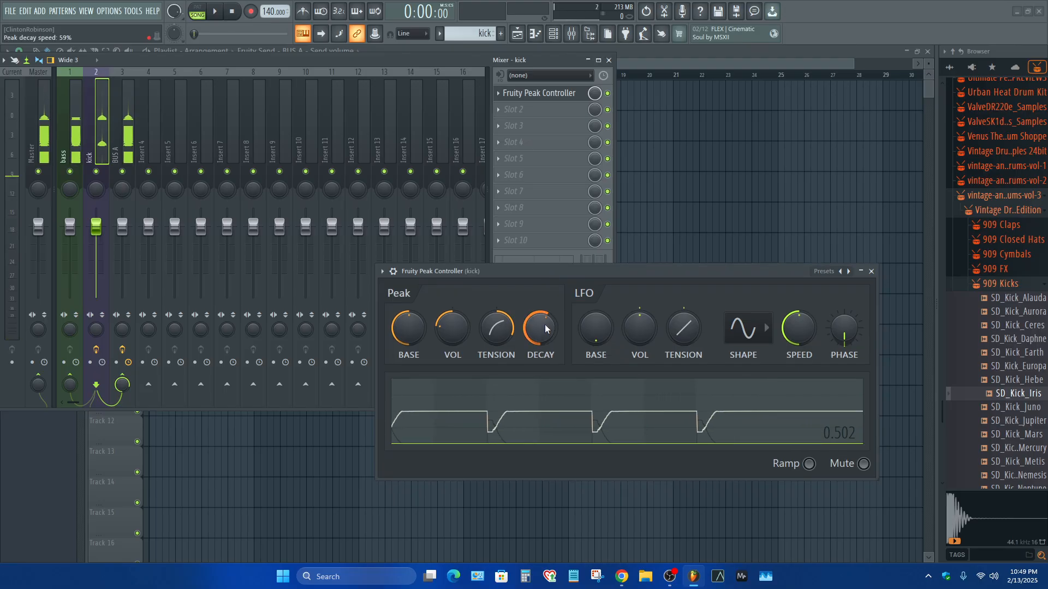
key(space)
drag(546, 329, 546, 350)
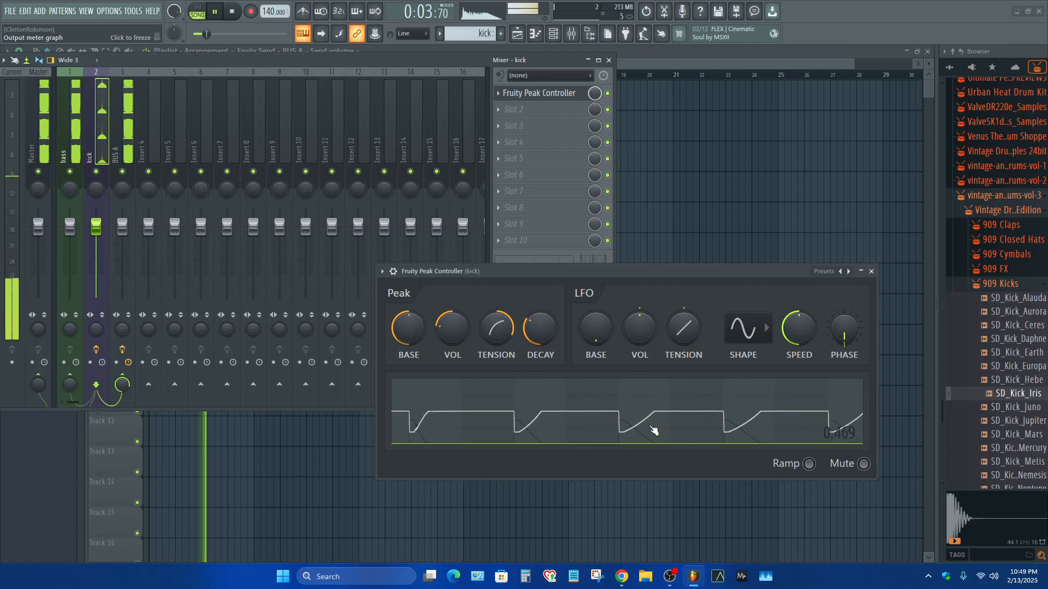
key(space)
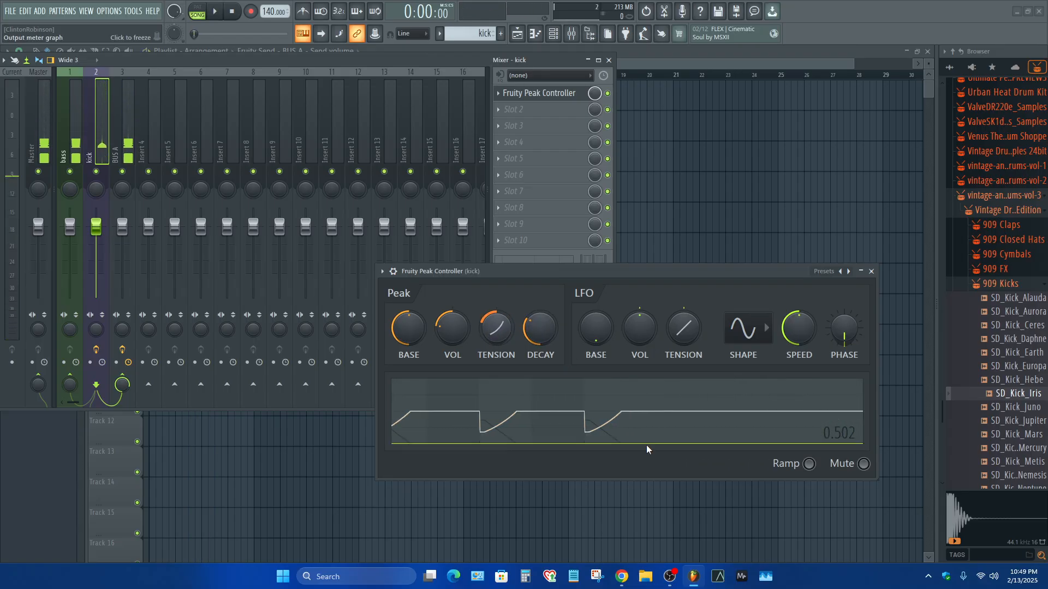
Set the peak tension to a stronger negative amount and replay the arrangement several times to check the modulation curve.
key(space)
key(space)
drag(498, 331, 540, 335)
key(space)
key(space)
key(space)
key(space)
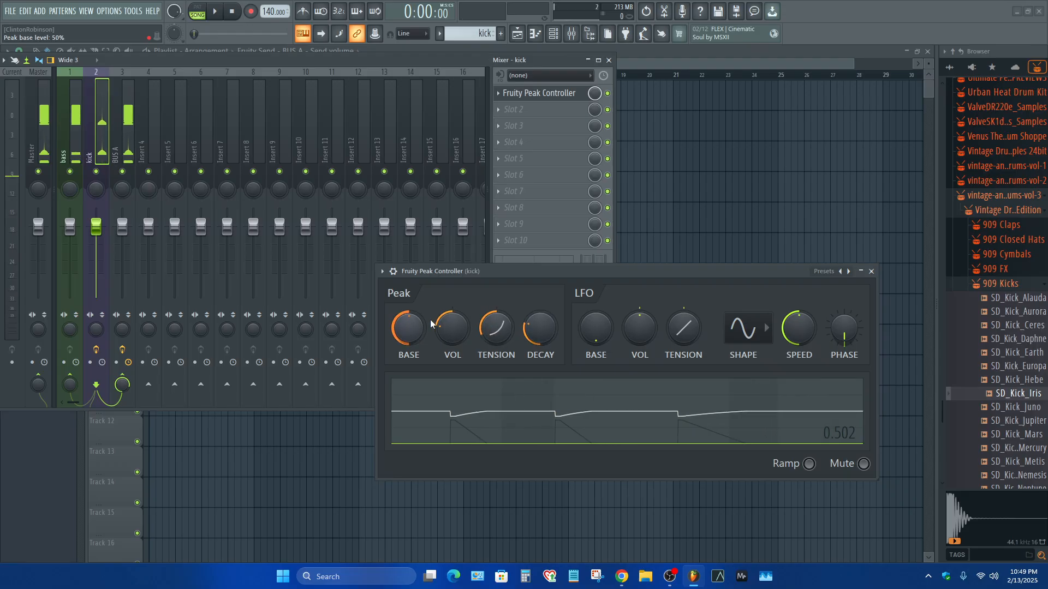
Adjust the peak volume, set the peak tension to -70%, and replay the arrangement to check the modulation curve.
drag(431, 324, 431, 334)
key(space)
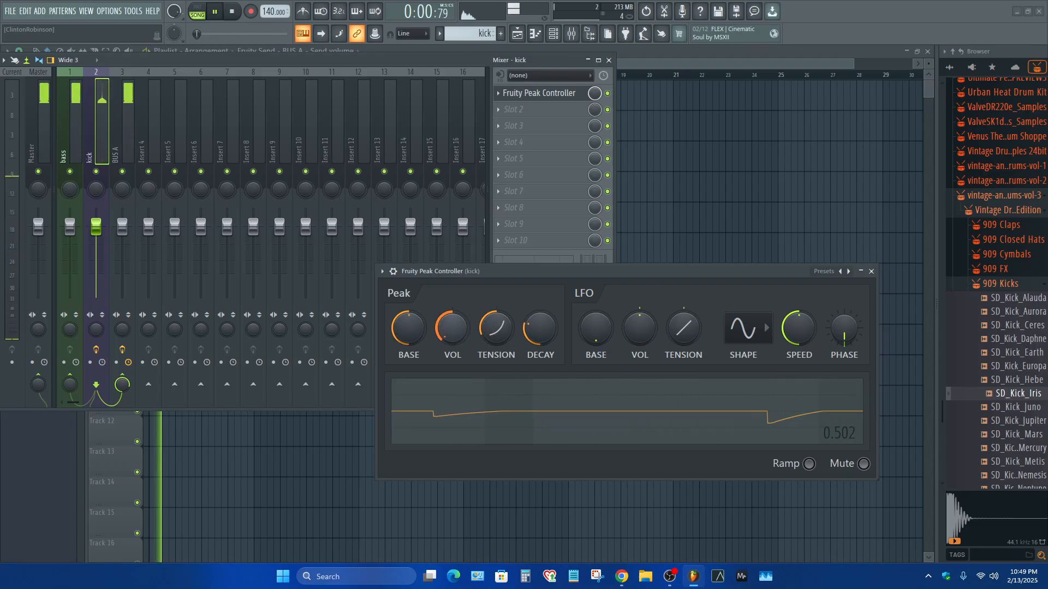
drag(498, 325, 498, 329)
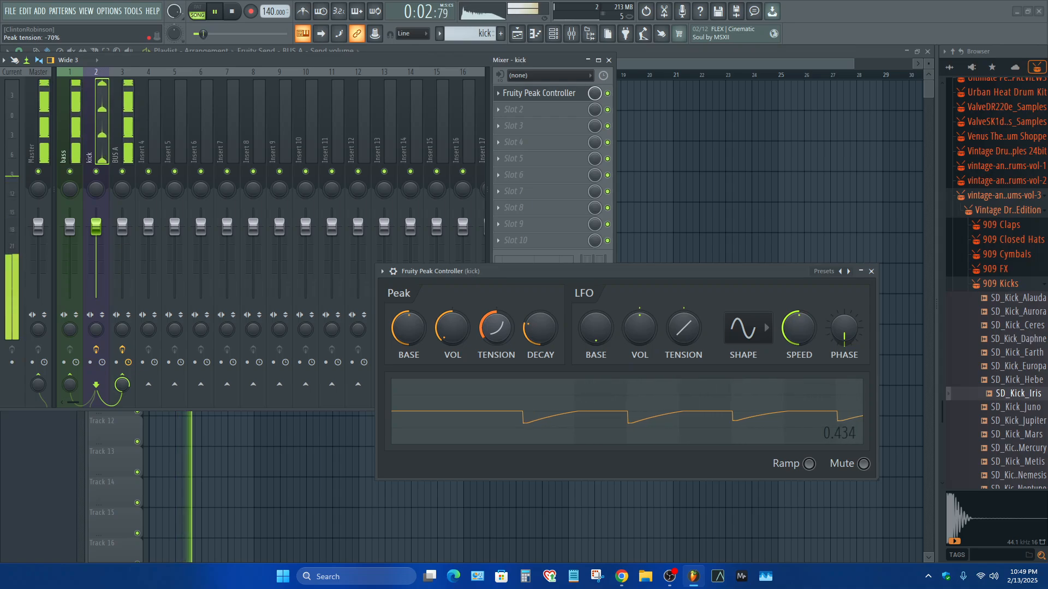
key(space)
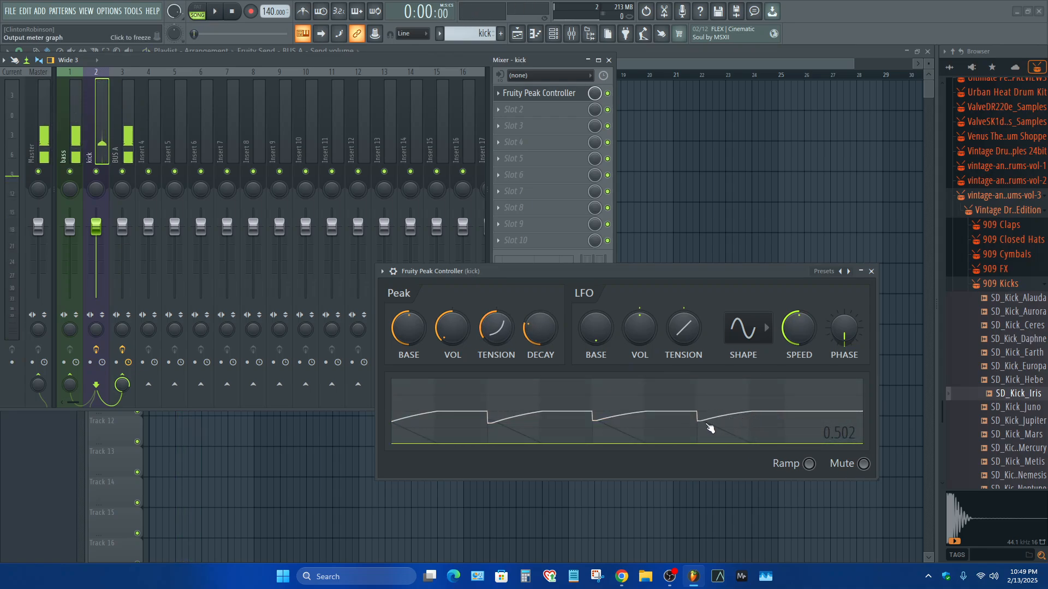
key(space)
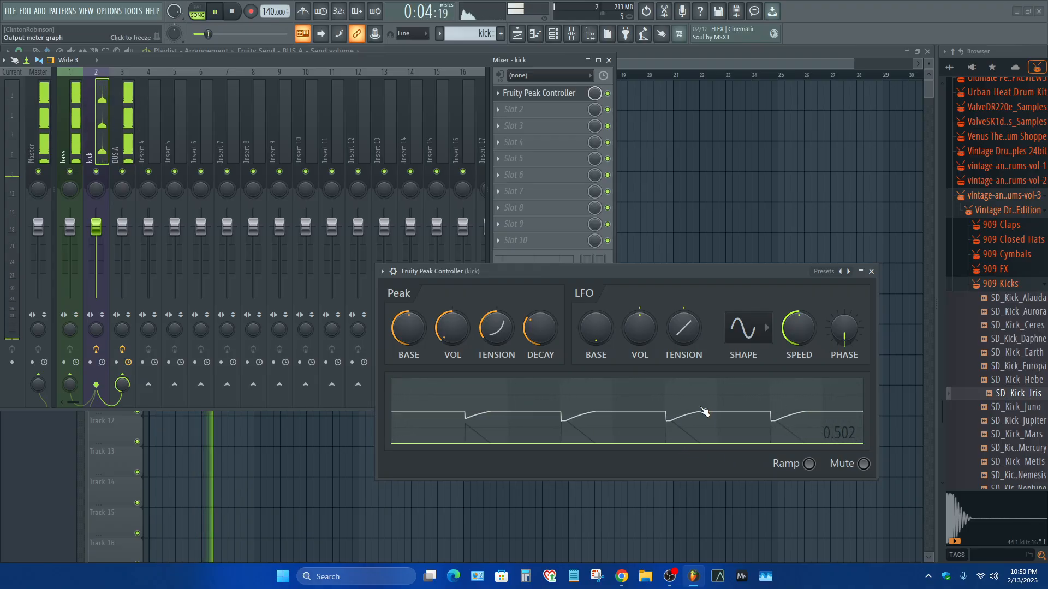
key(space)
Move the Peak Controller window clear of the mixer and inspect the bass and kick tracks.
drag(617, 270, 664, 157)
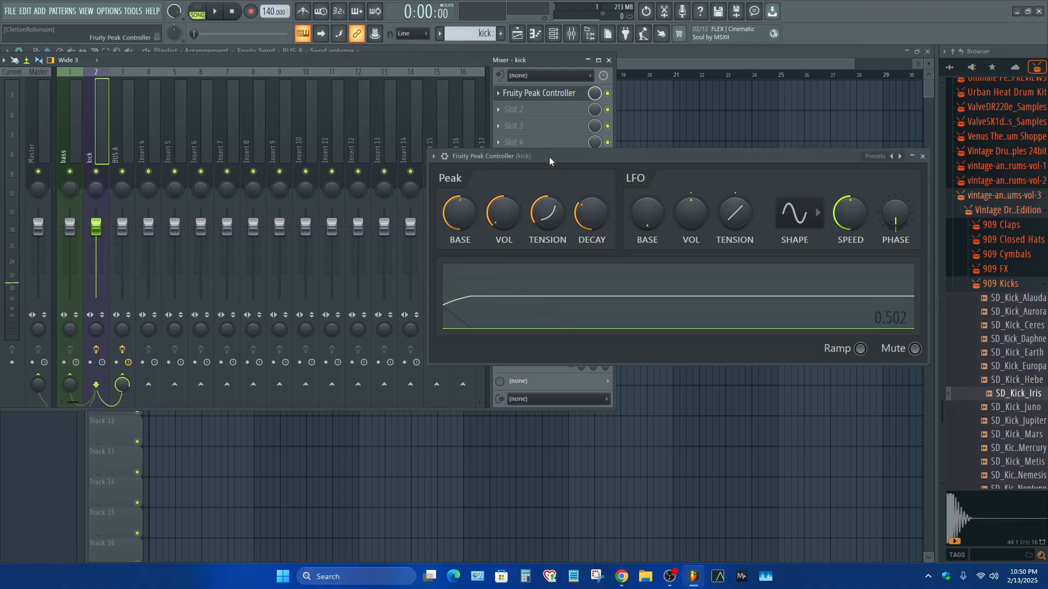
drag(549, 156, 560, 330)
click(74, 151)
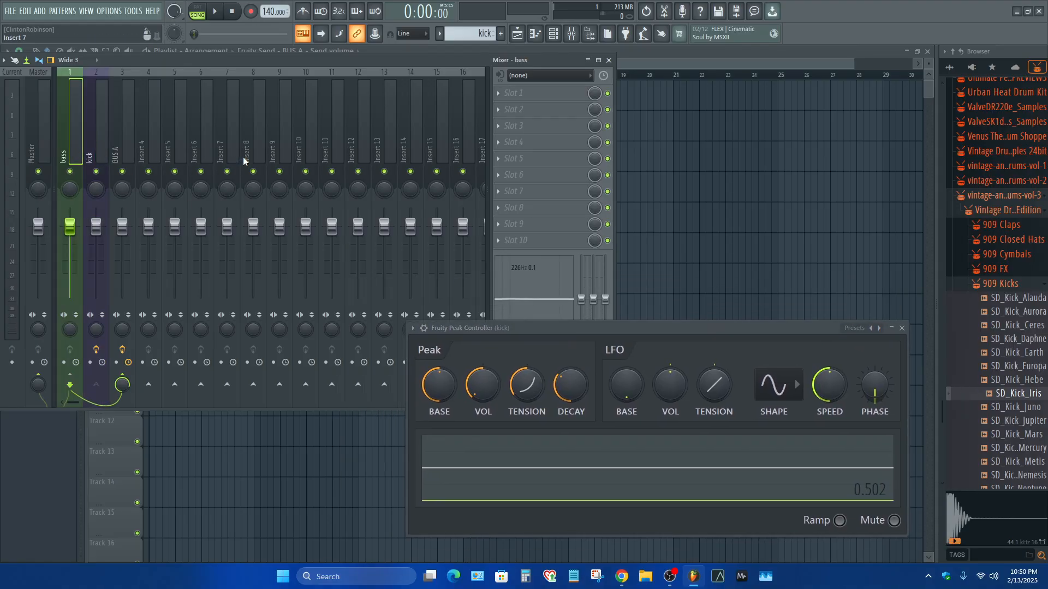
drag(707, 325, 746, 272)
scroll(11, 213, down, 2)
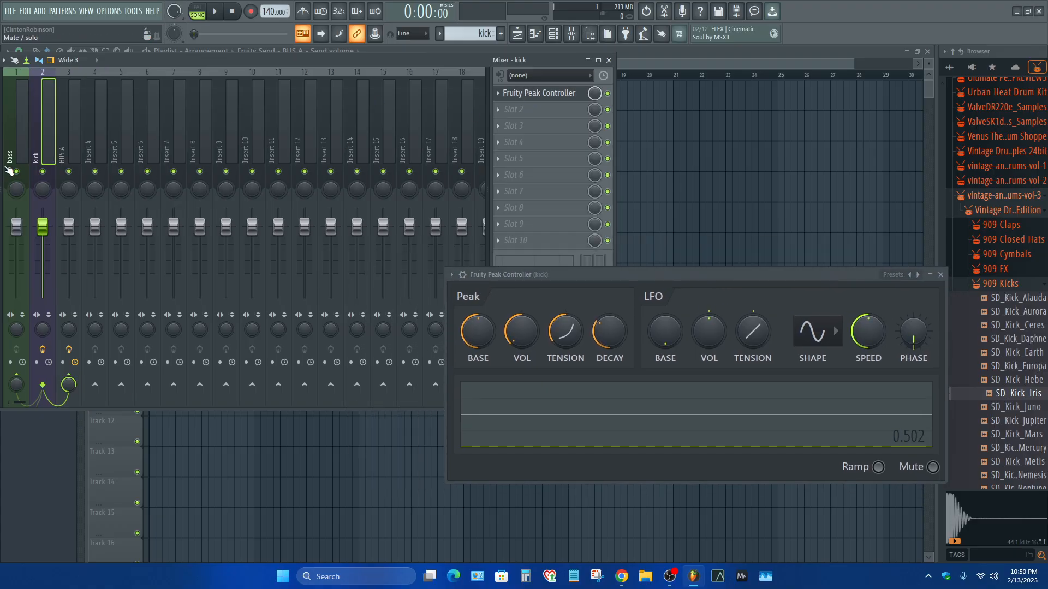
scroll(10, 164, up, 2)
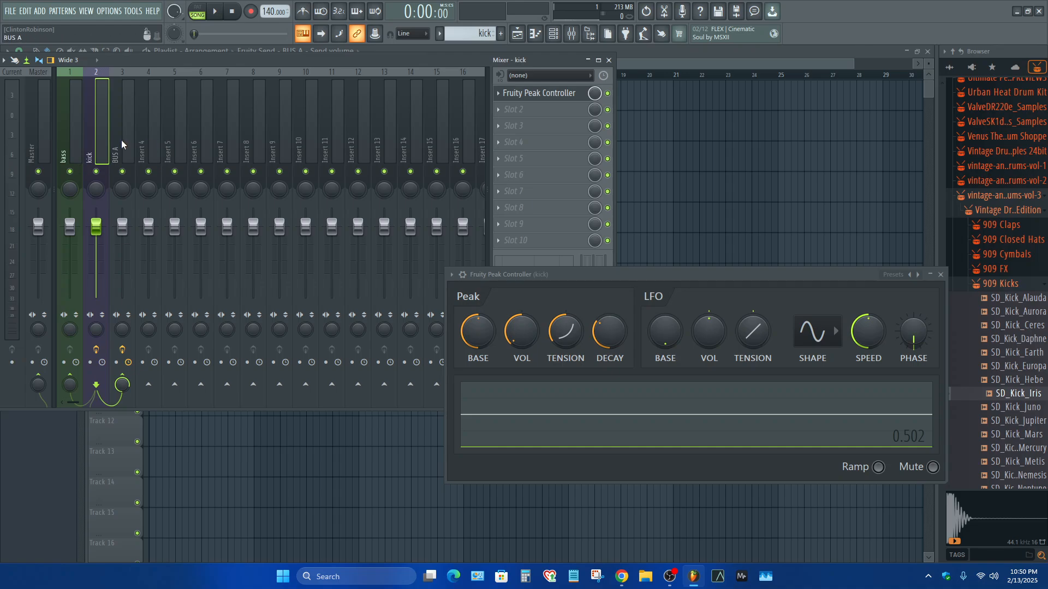
View the available effects for the kick's second slot, close the list, and look through the bass, BUS A and kick tracks.
click(504, 111)
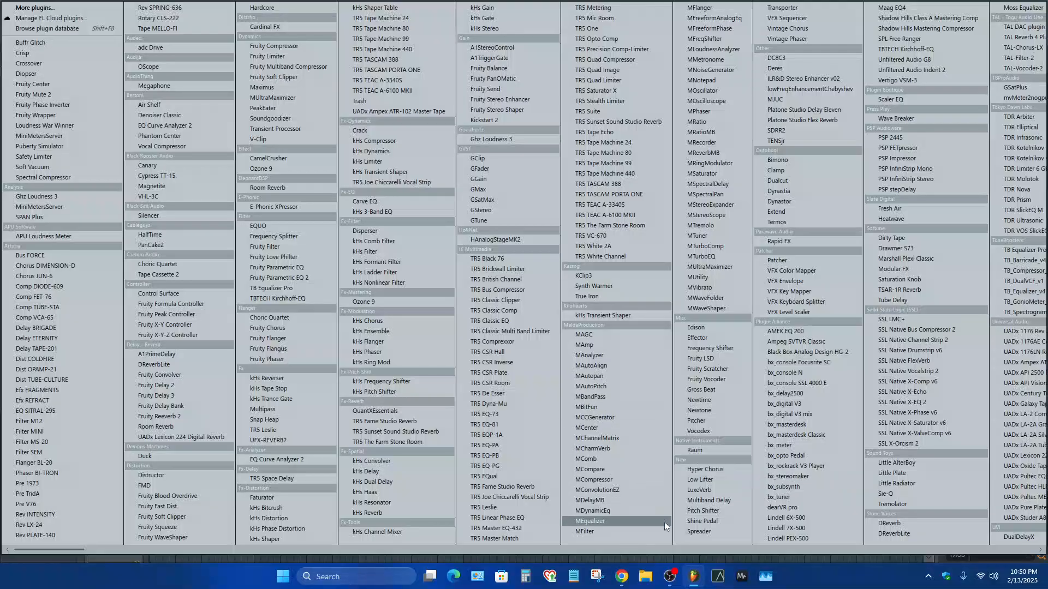
click(813, 574)
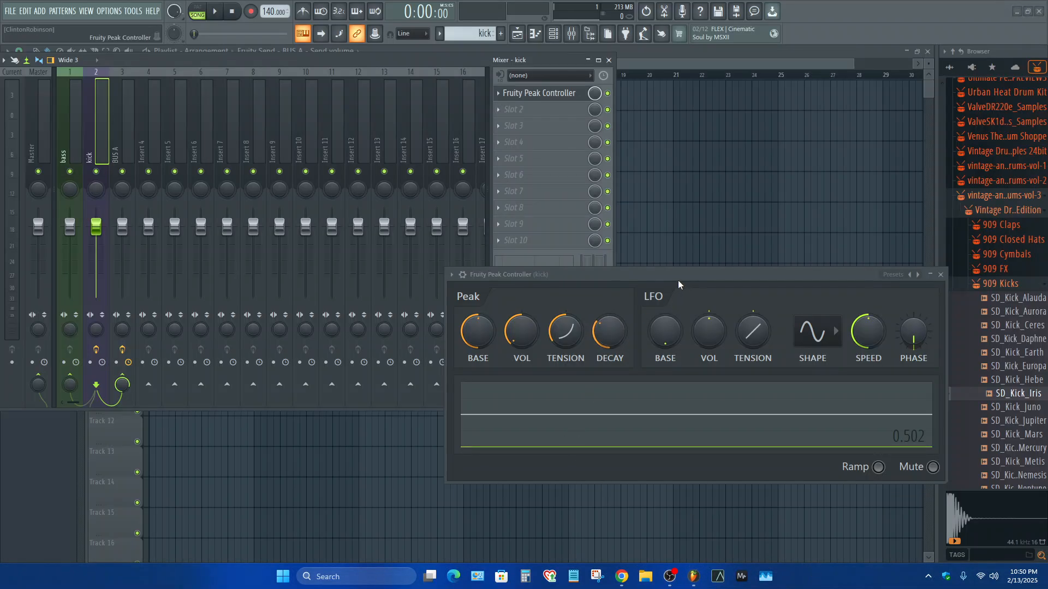
drag(686, 276, 703, 342)
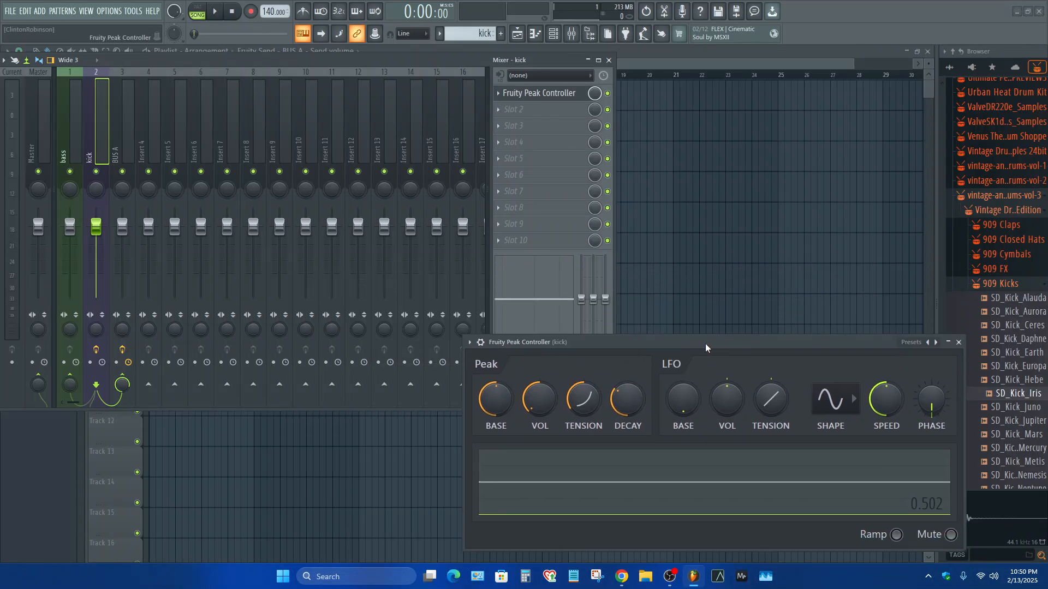
click(78, 157)
click(116, 153)
click(90, 152)
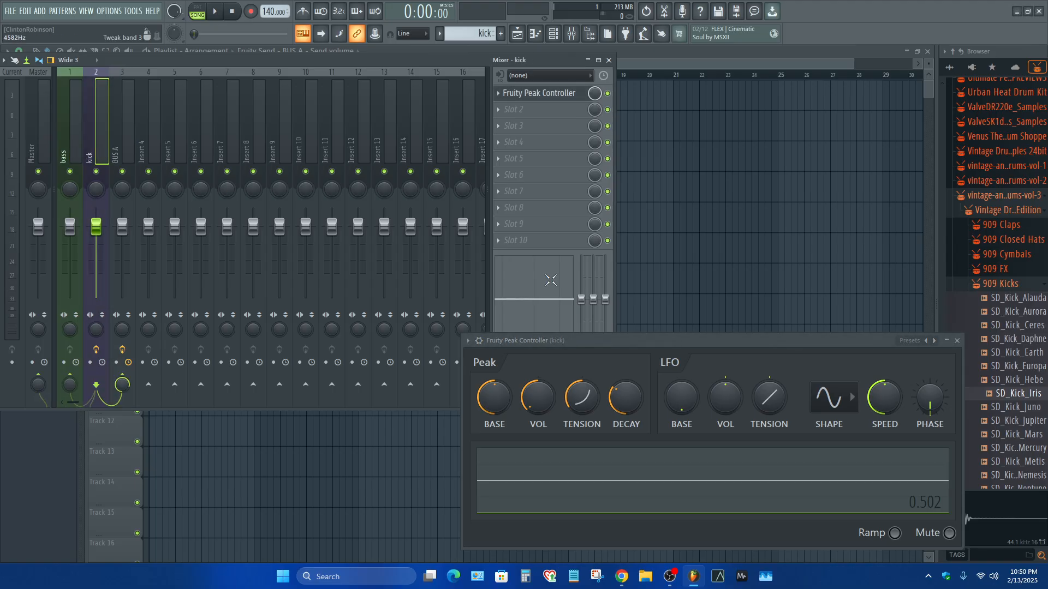
drag(505, 341, 433, 278)
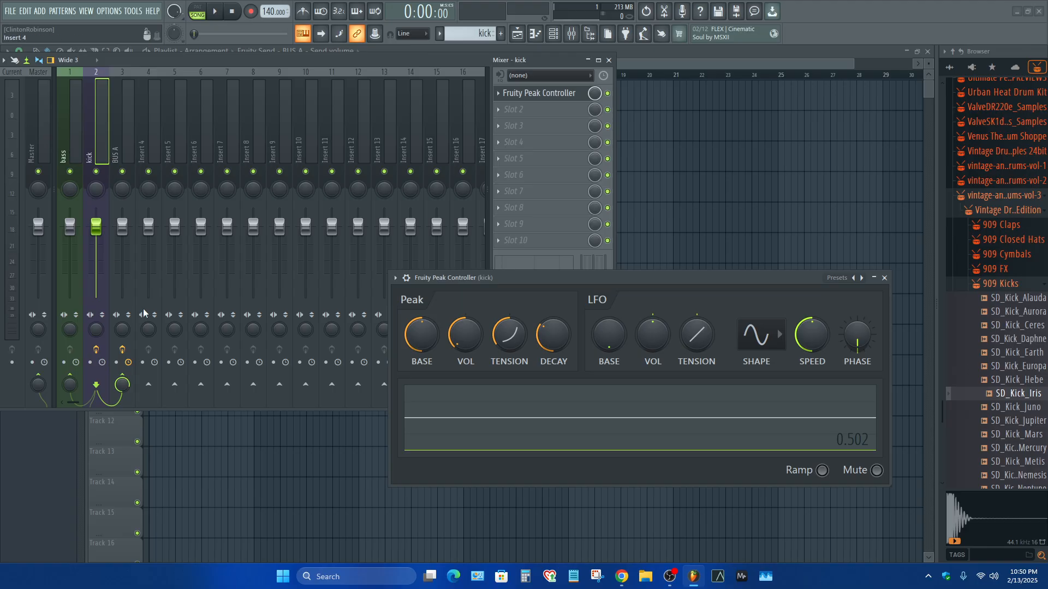
Link the Insert 4 volume fader to the internal controller Fruity Peak Controller - Peak.
right_click(152, 232)
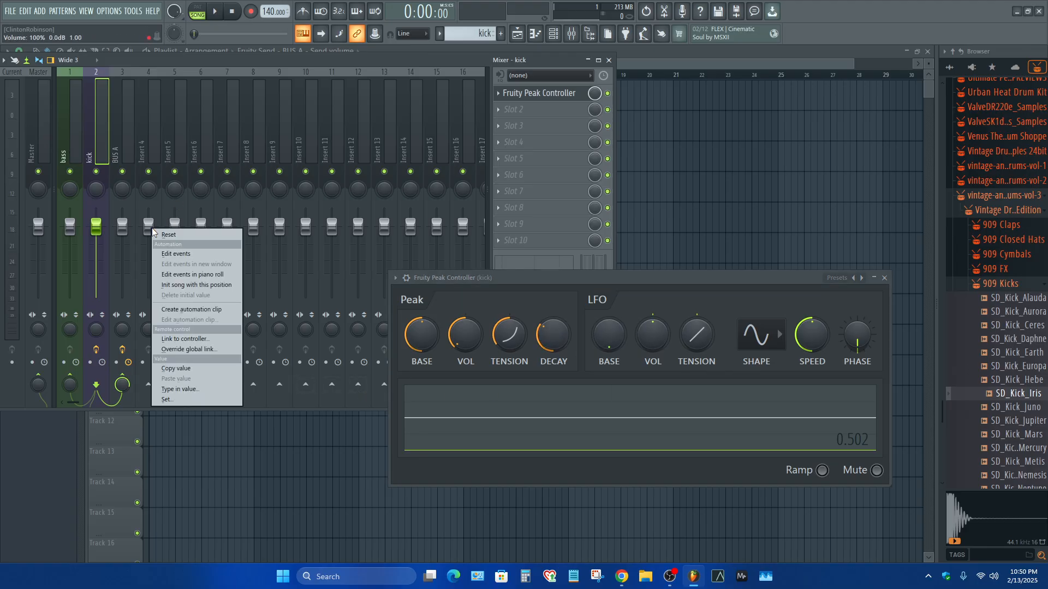
click(185, 339)
click(524, 270)
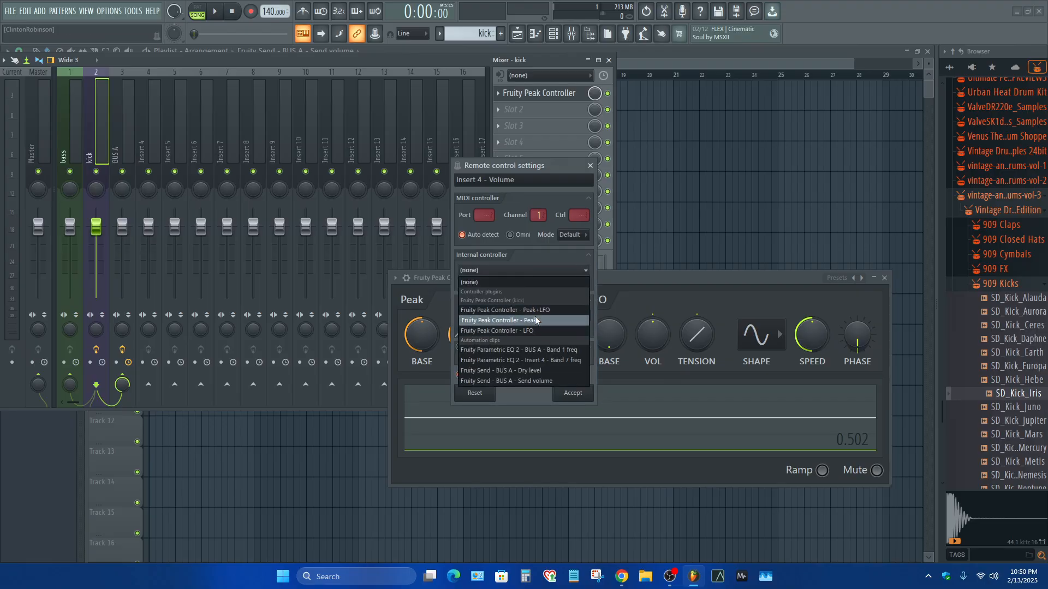
click(535, 320)
click(572, 393)
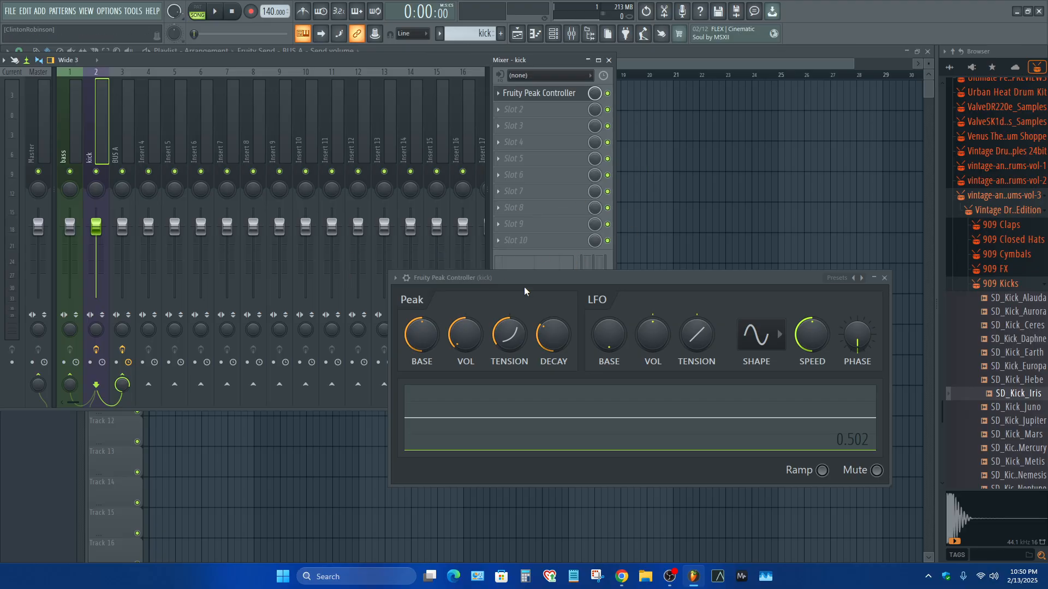
Review the bass and kick mixer tracks, moving the Peak Controller window down to uncover the kick's equalizer.
drag(524, 291, 415, 423)
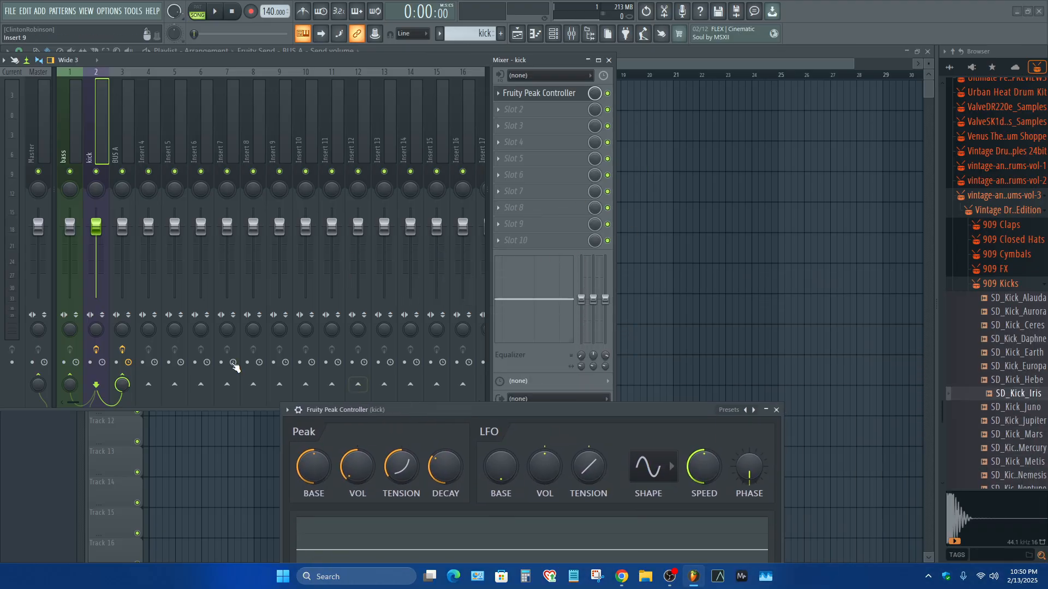
click(62, 157)
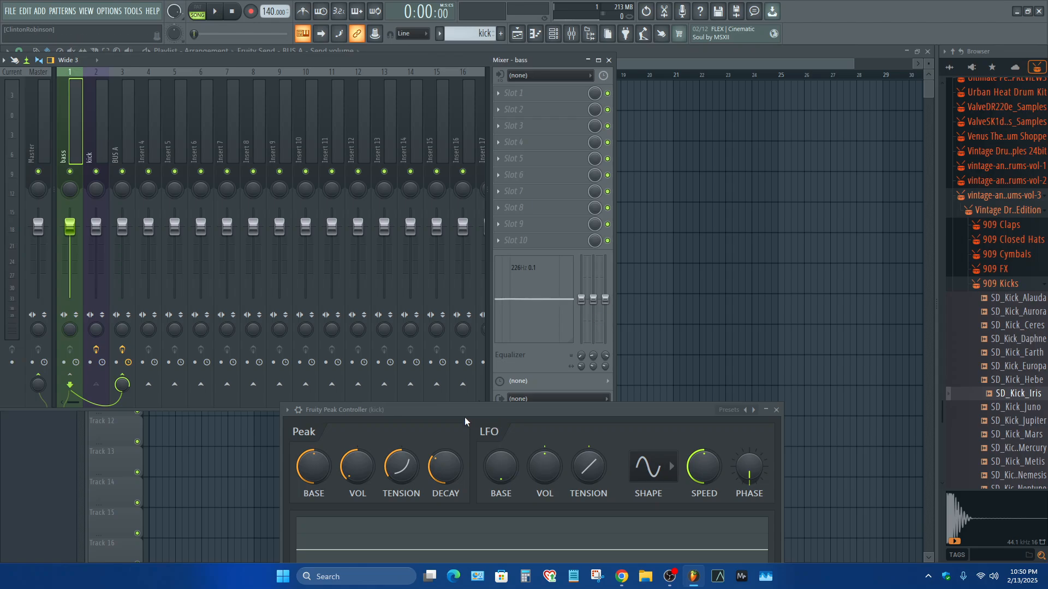
drag(461, 413, 442, 357)
scroll(57, 144, down, 2)
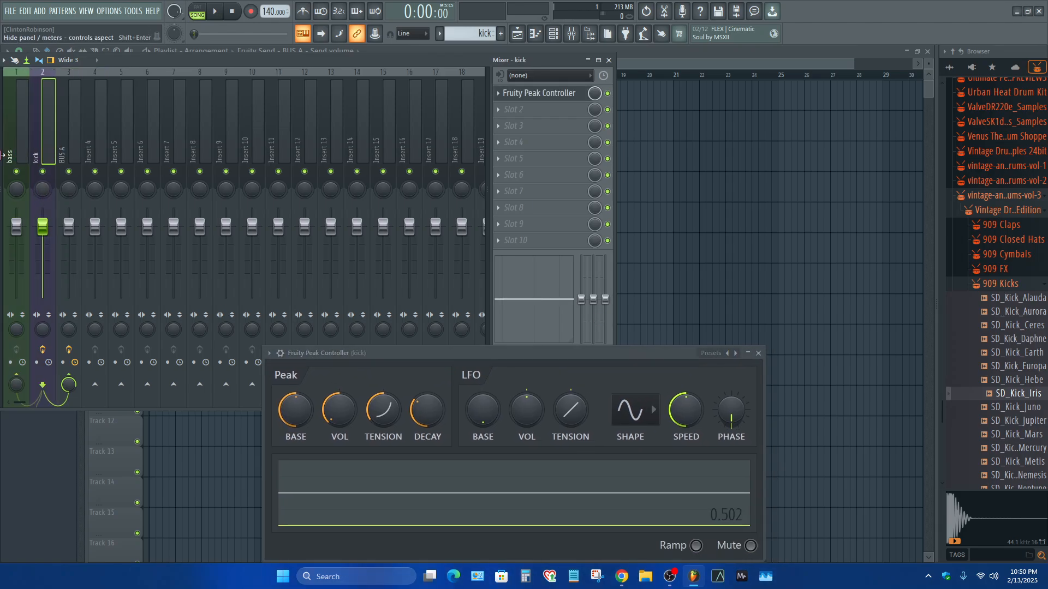
drag(614, 352, 619, 523)
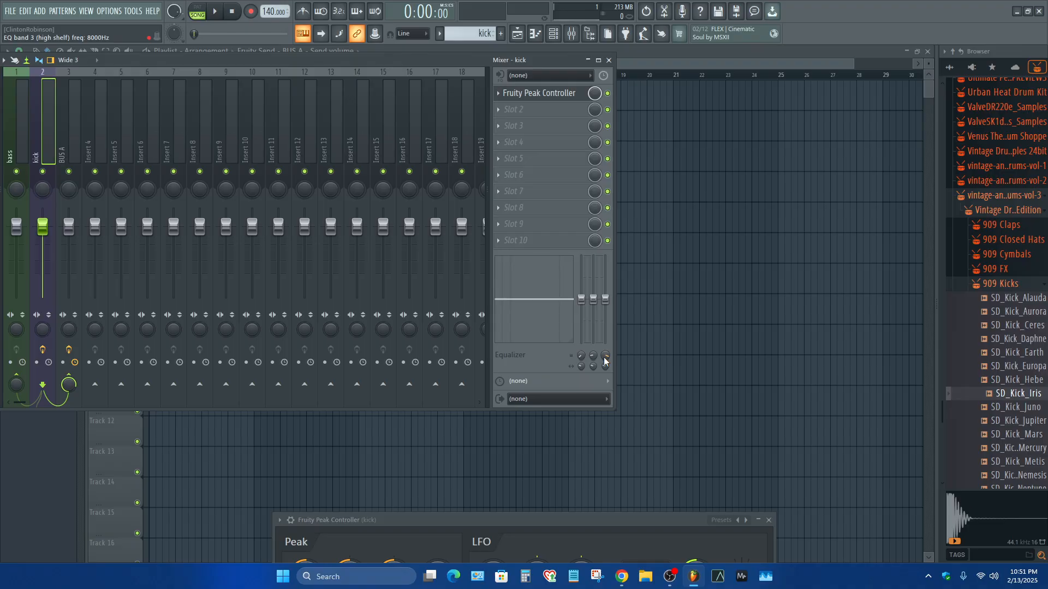
Close the mixer, bring the Peak Controller window back over the playlist, and switch to the screen recorder.
click(610, 61)
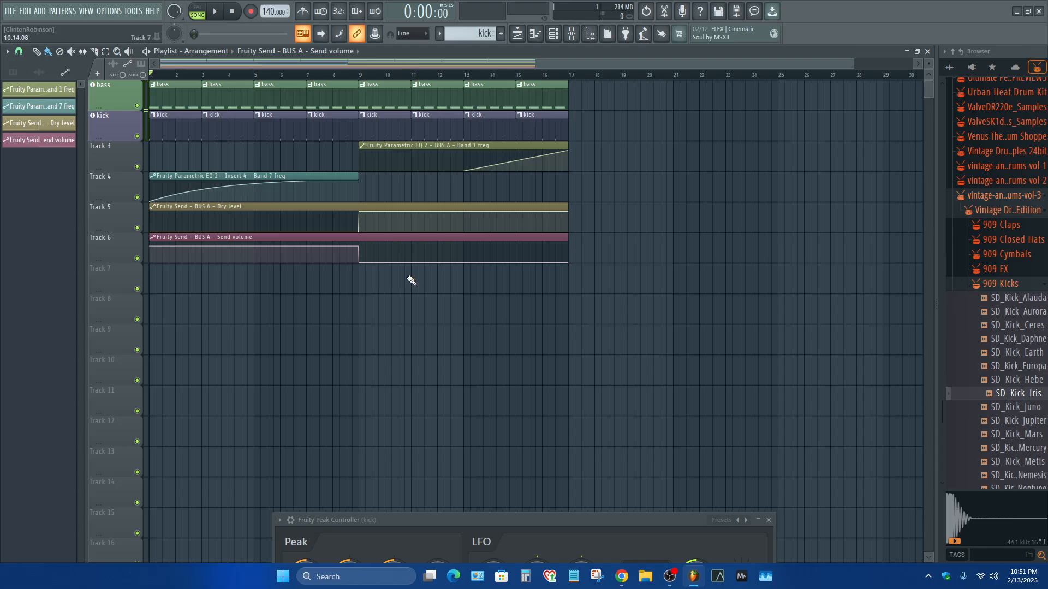
drag(548, 520, 531, 236)
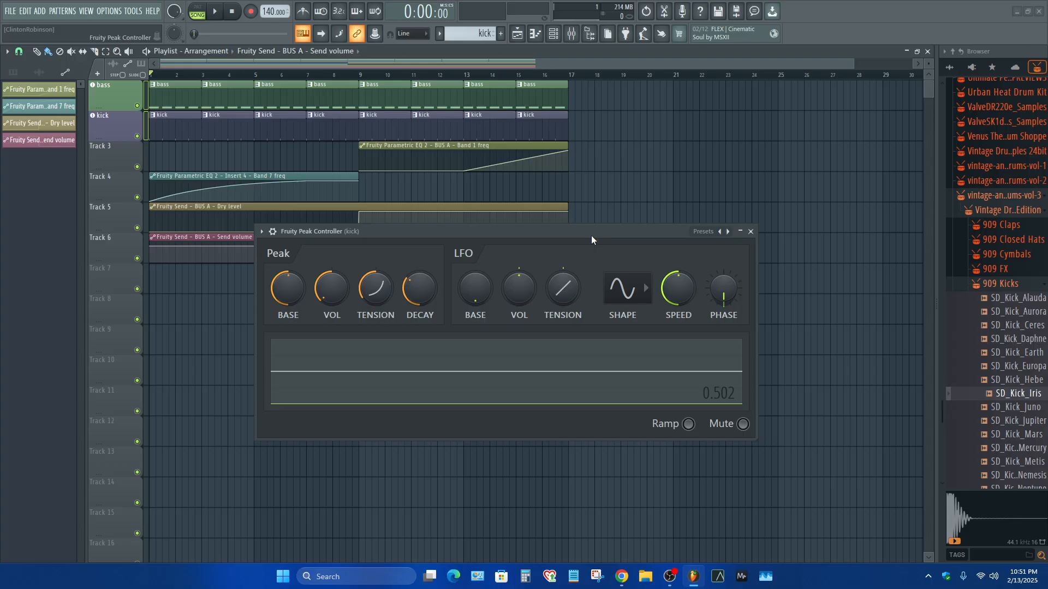
click(672, 581)
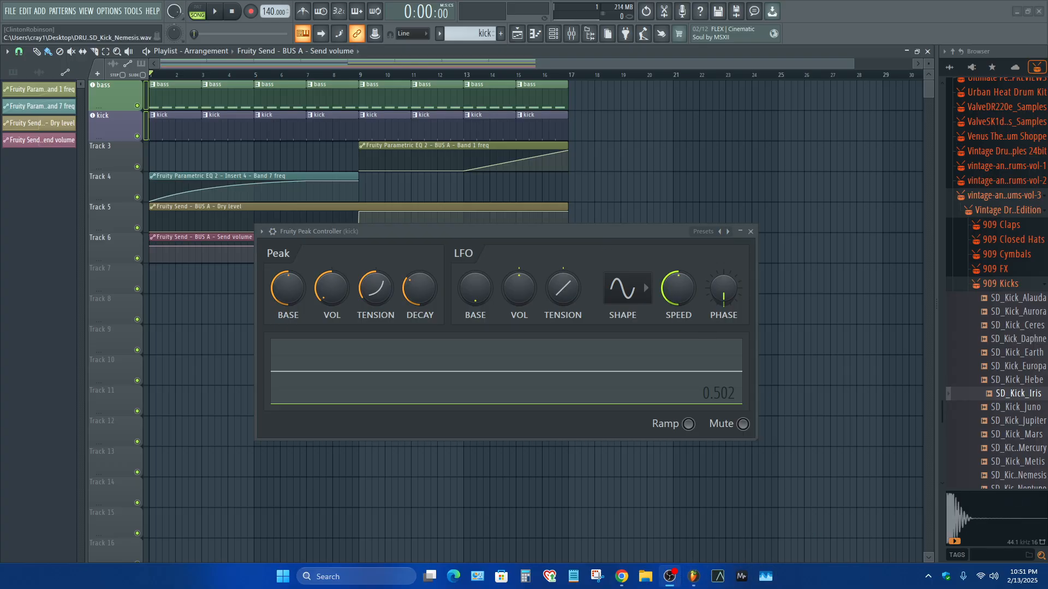